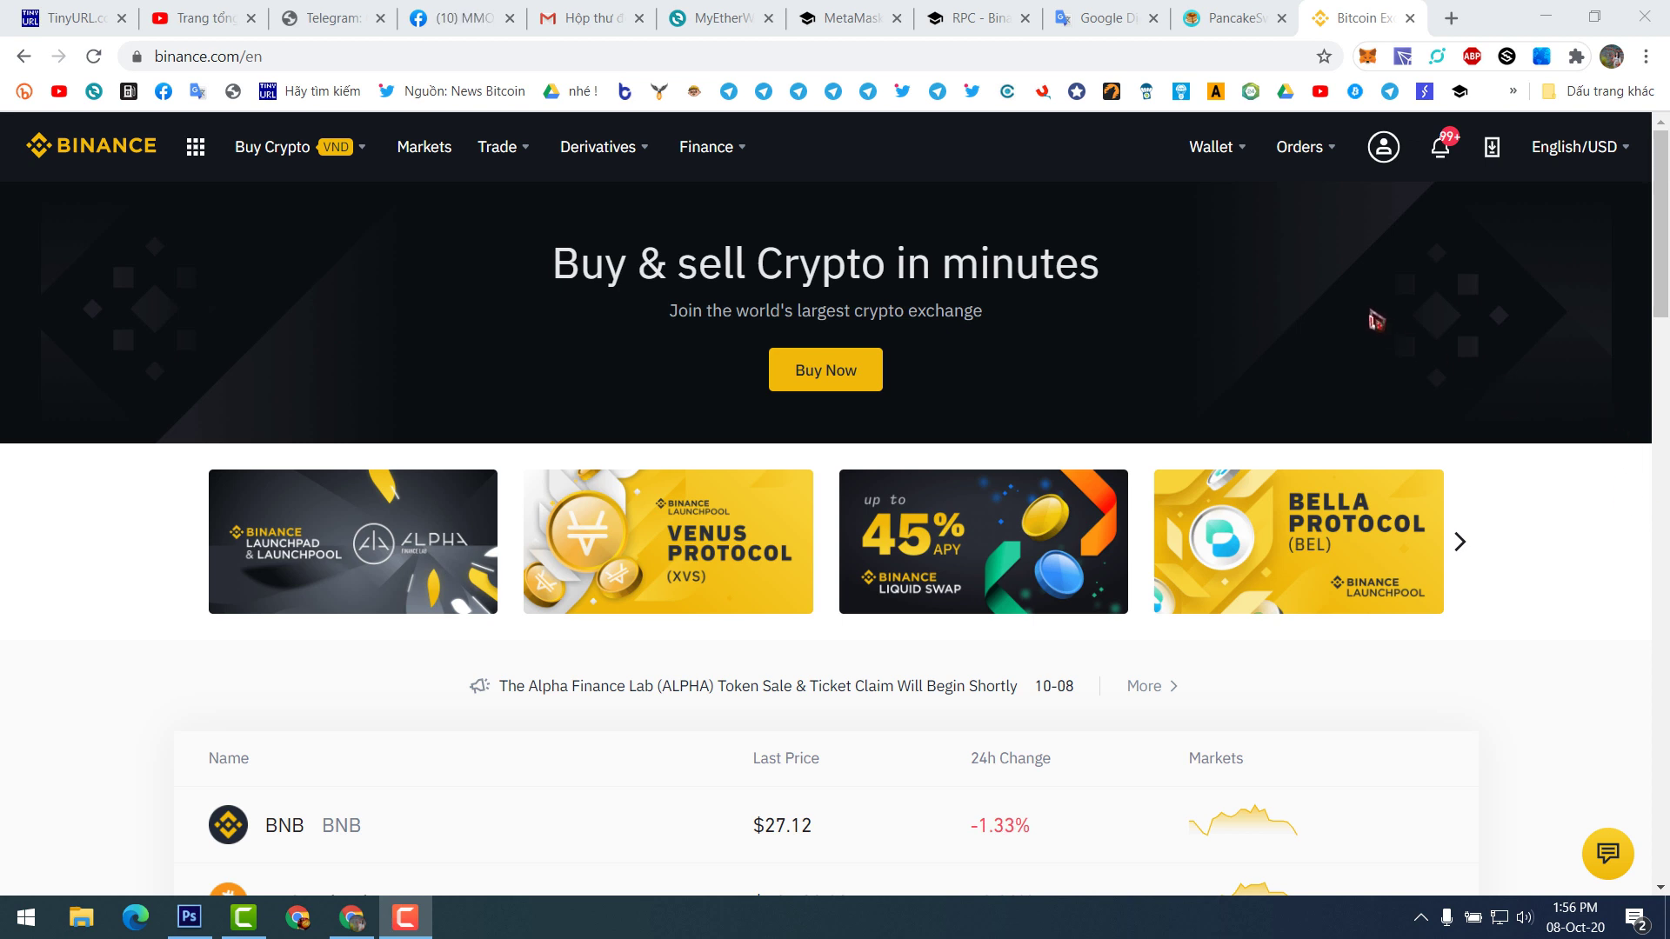
Step: Open the Spot wallet and view the withdrawal form for Bitcoin Diamond (BCD)
{"action": "mouse_move", "coordinate": [1224, 148]}
{"action": "left_click", "coordinate": [1252, 237]}
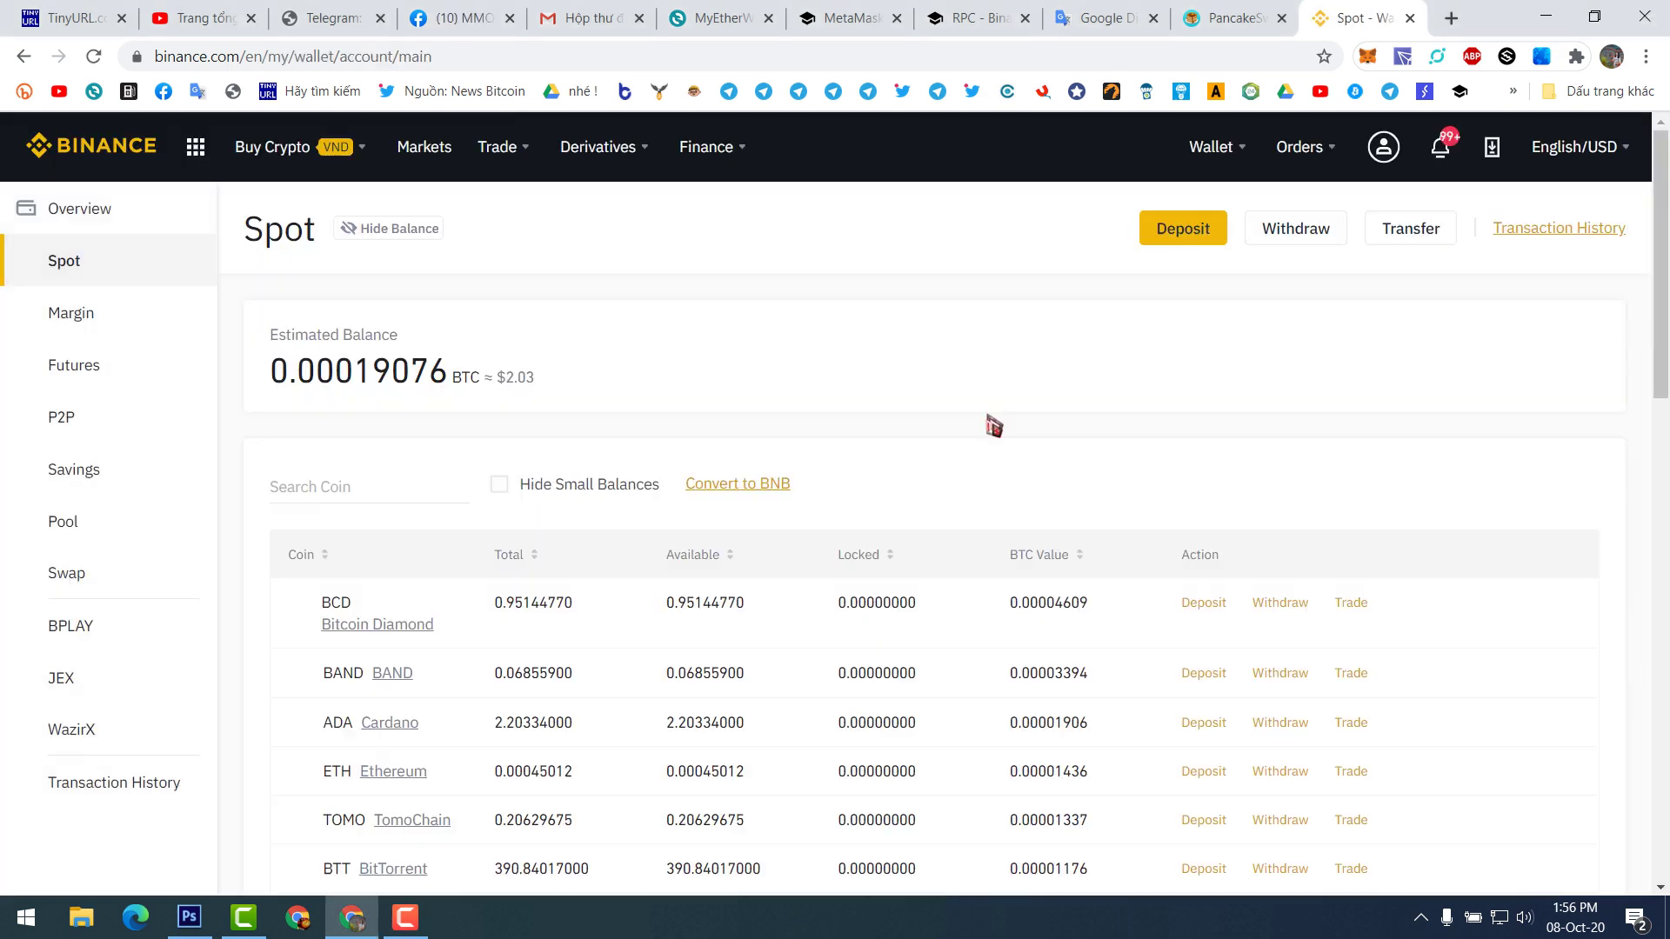
{"action": "scroll", "coordinate": [889, 475], "scroll_direction": "down", "scroll_amount": 2}
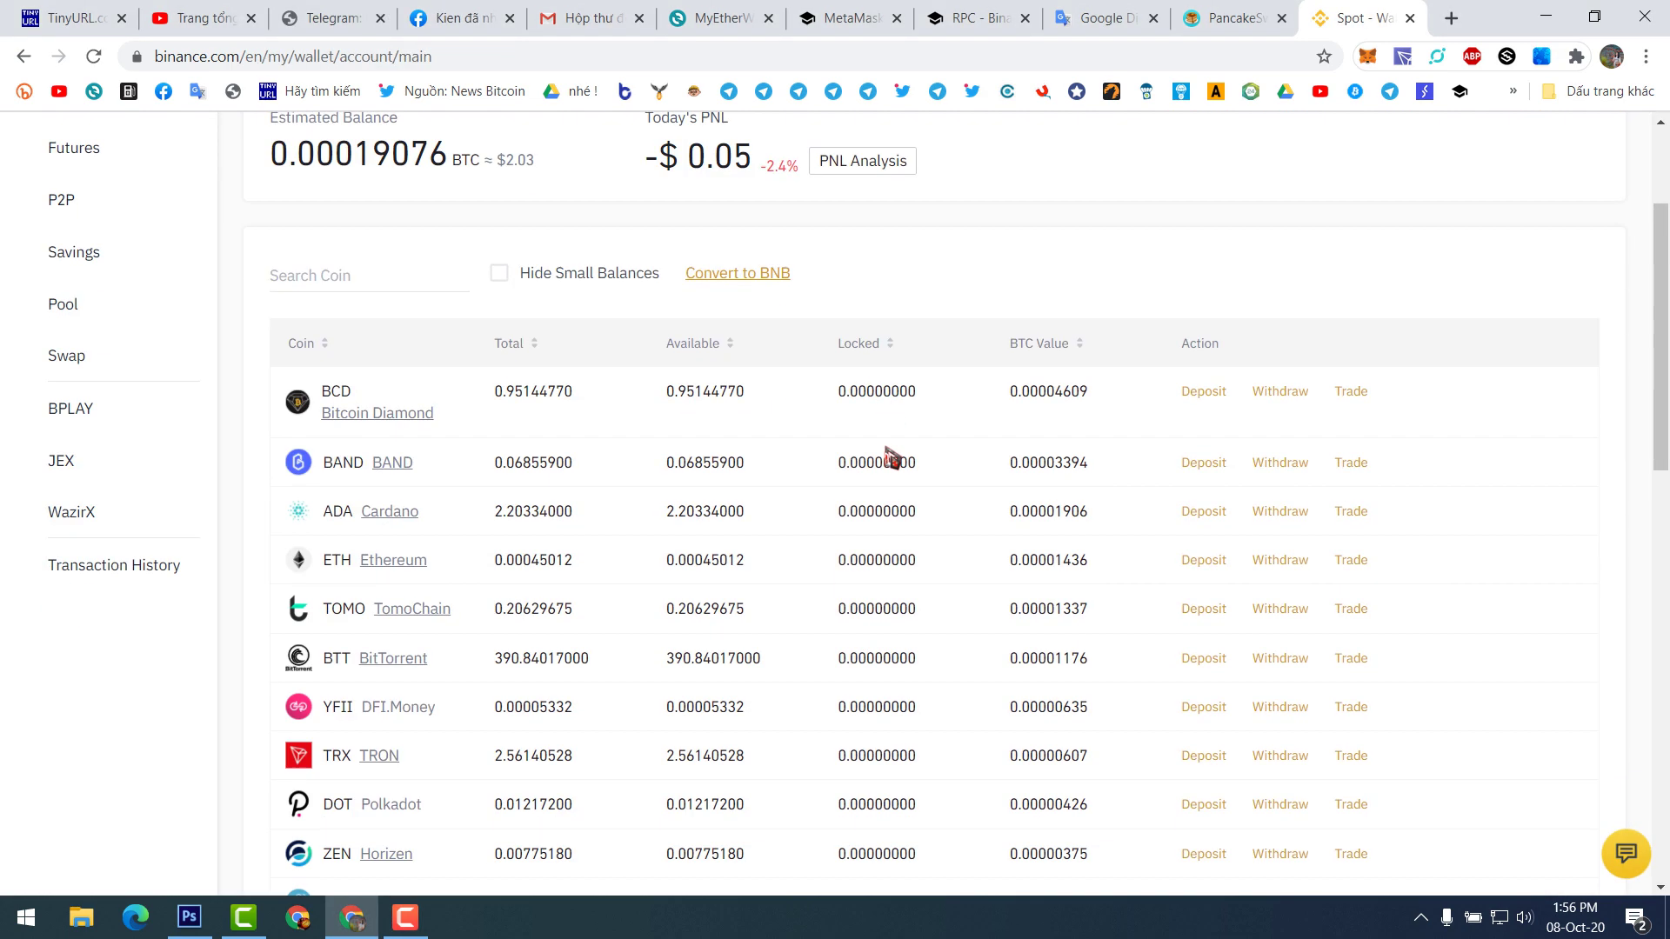
{"action": "left_click", "coordinate": [1301, 391]}
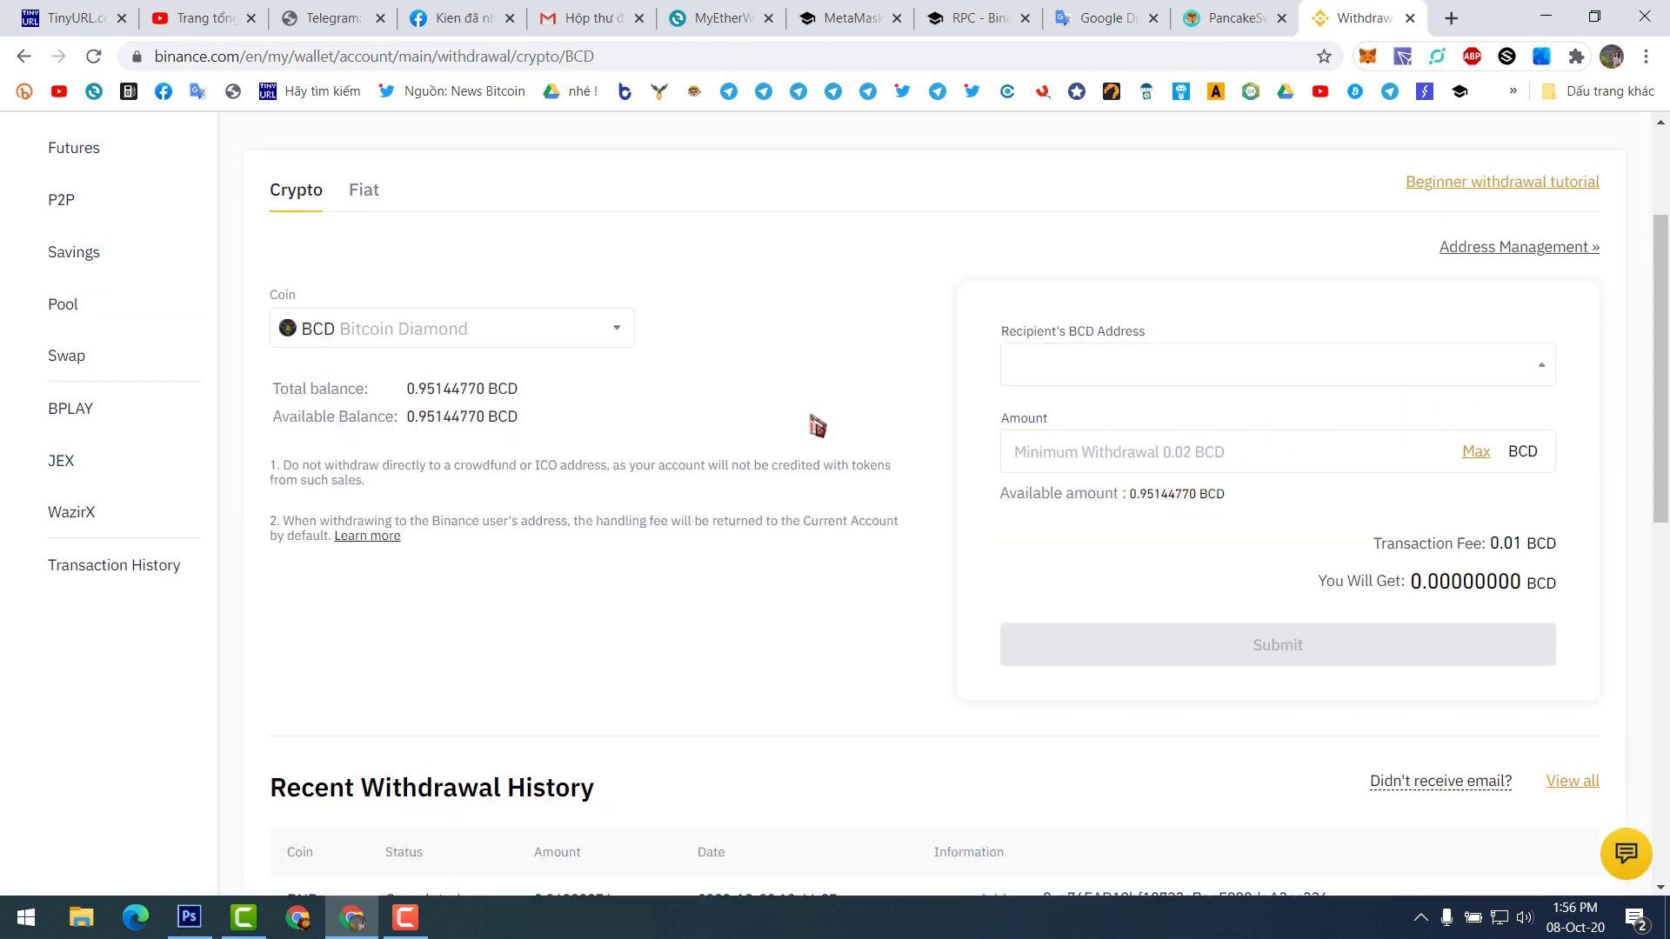
{"action": "scroll", "coordinate": [139, 239], "scroll_direction": "up", "scroll_amount": 2}
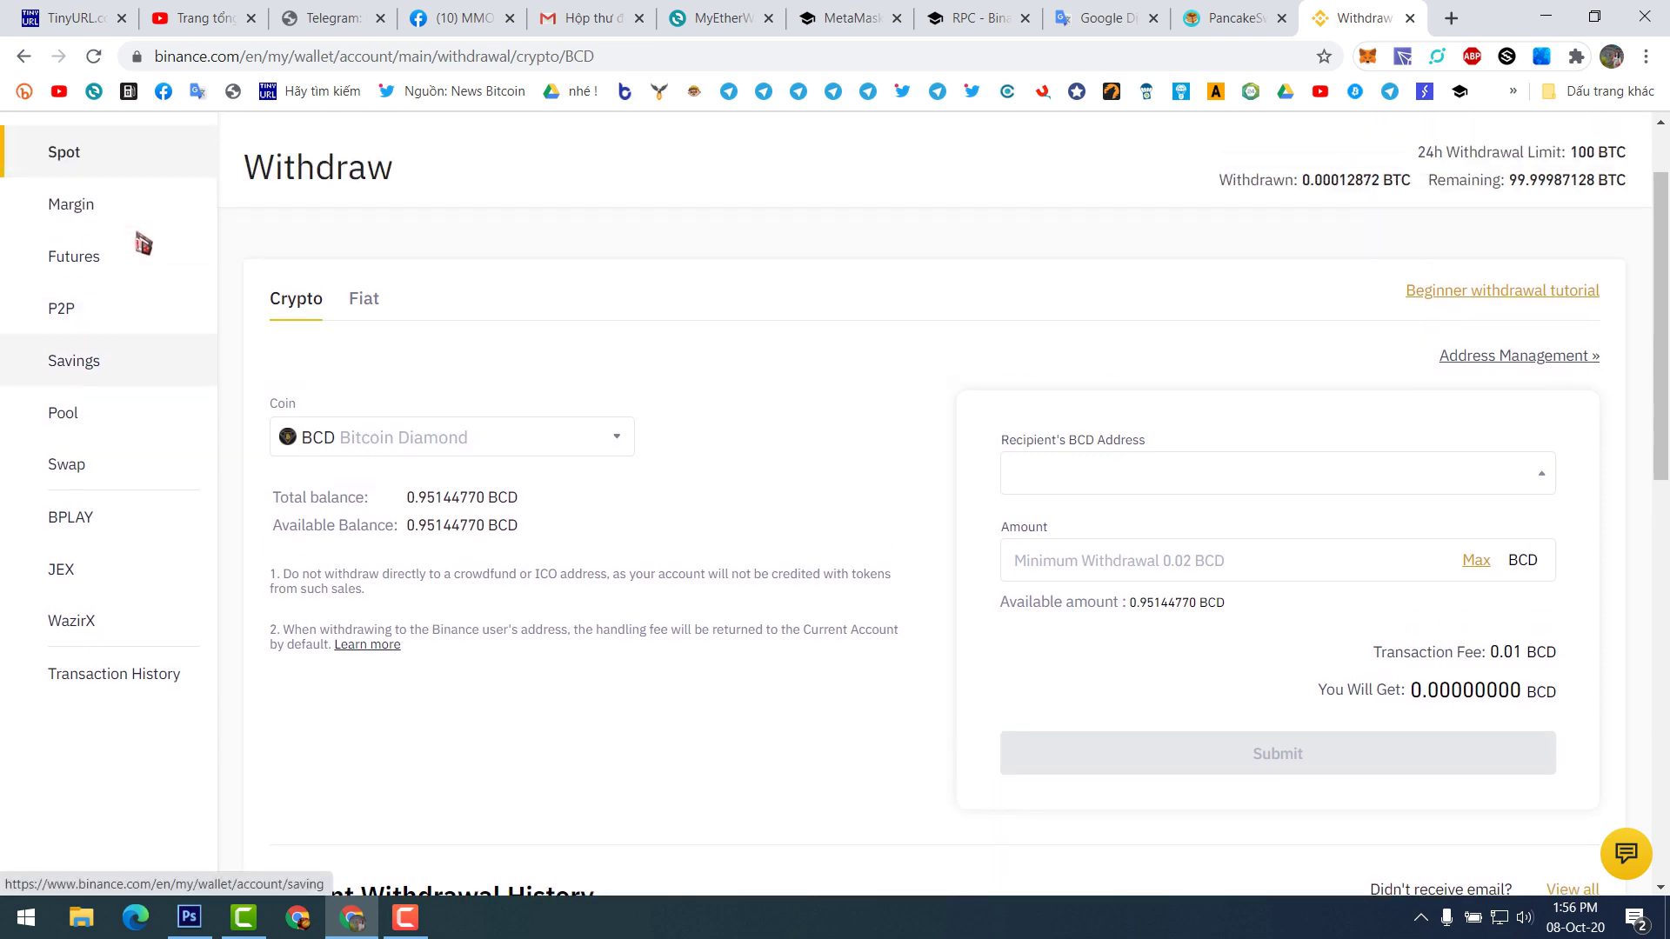
Step: Check the transfer networks offered for withdrawing BAND from the Spot wallet, and those for BTC
{"action": "left_click", "coordinate": [116, 165]}
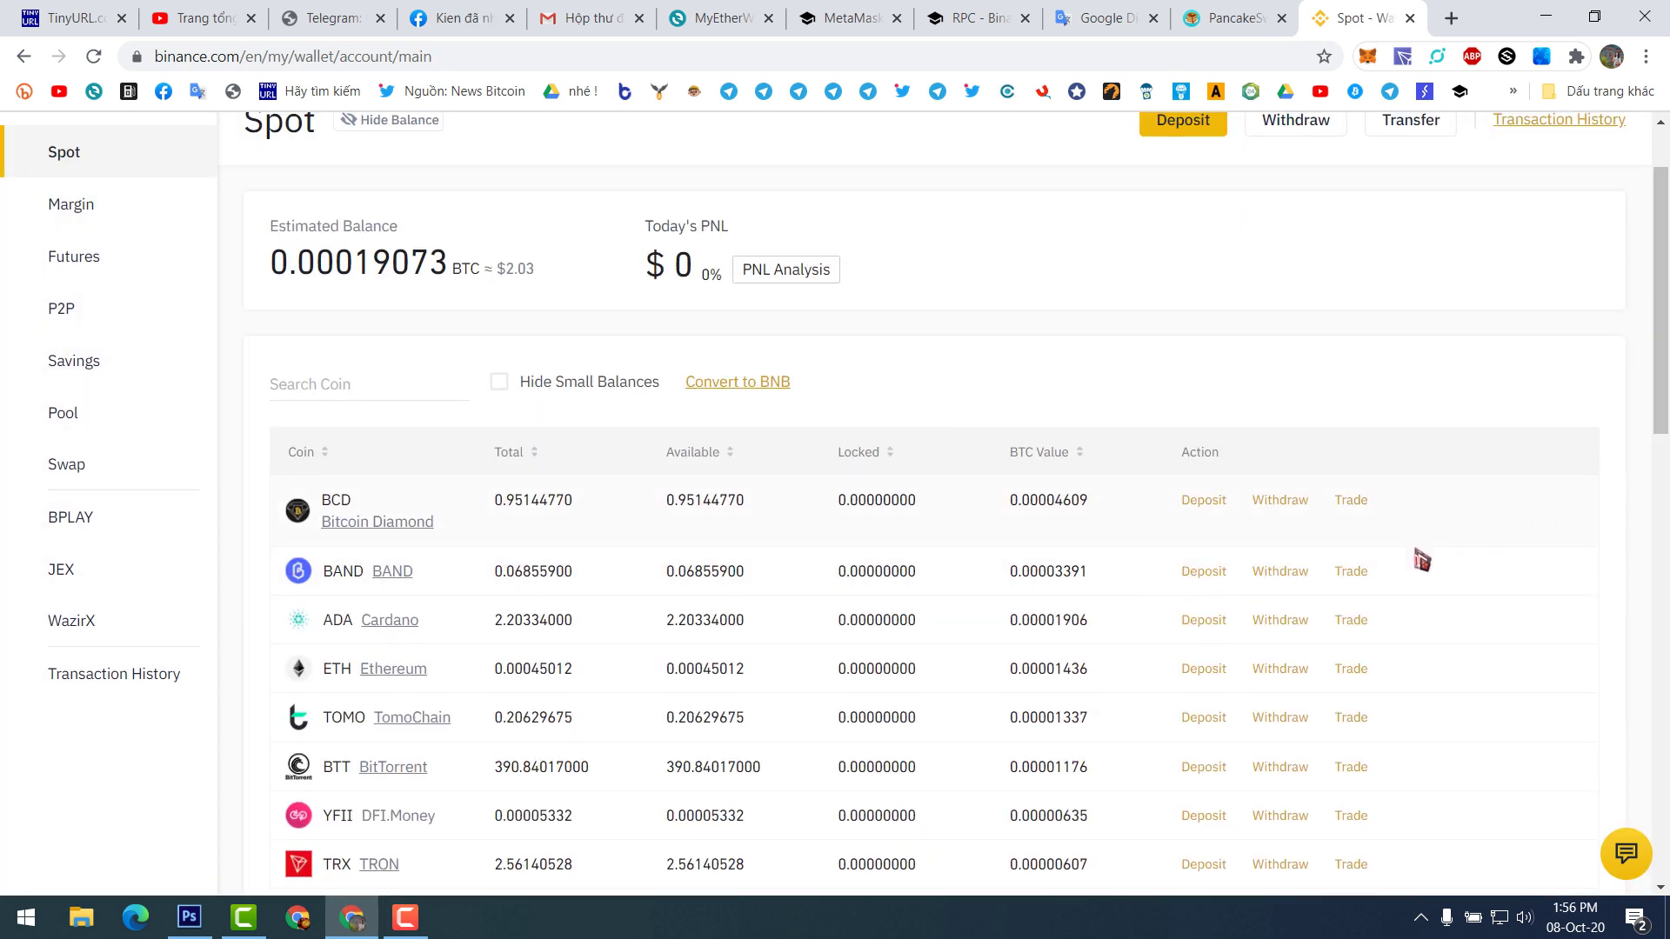
{"action": "left_click", "coordinate": [1279, 571]}
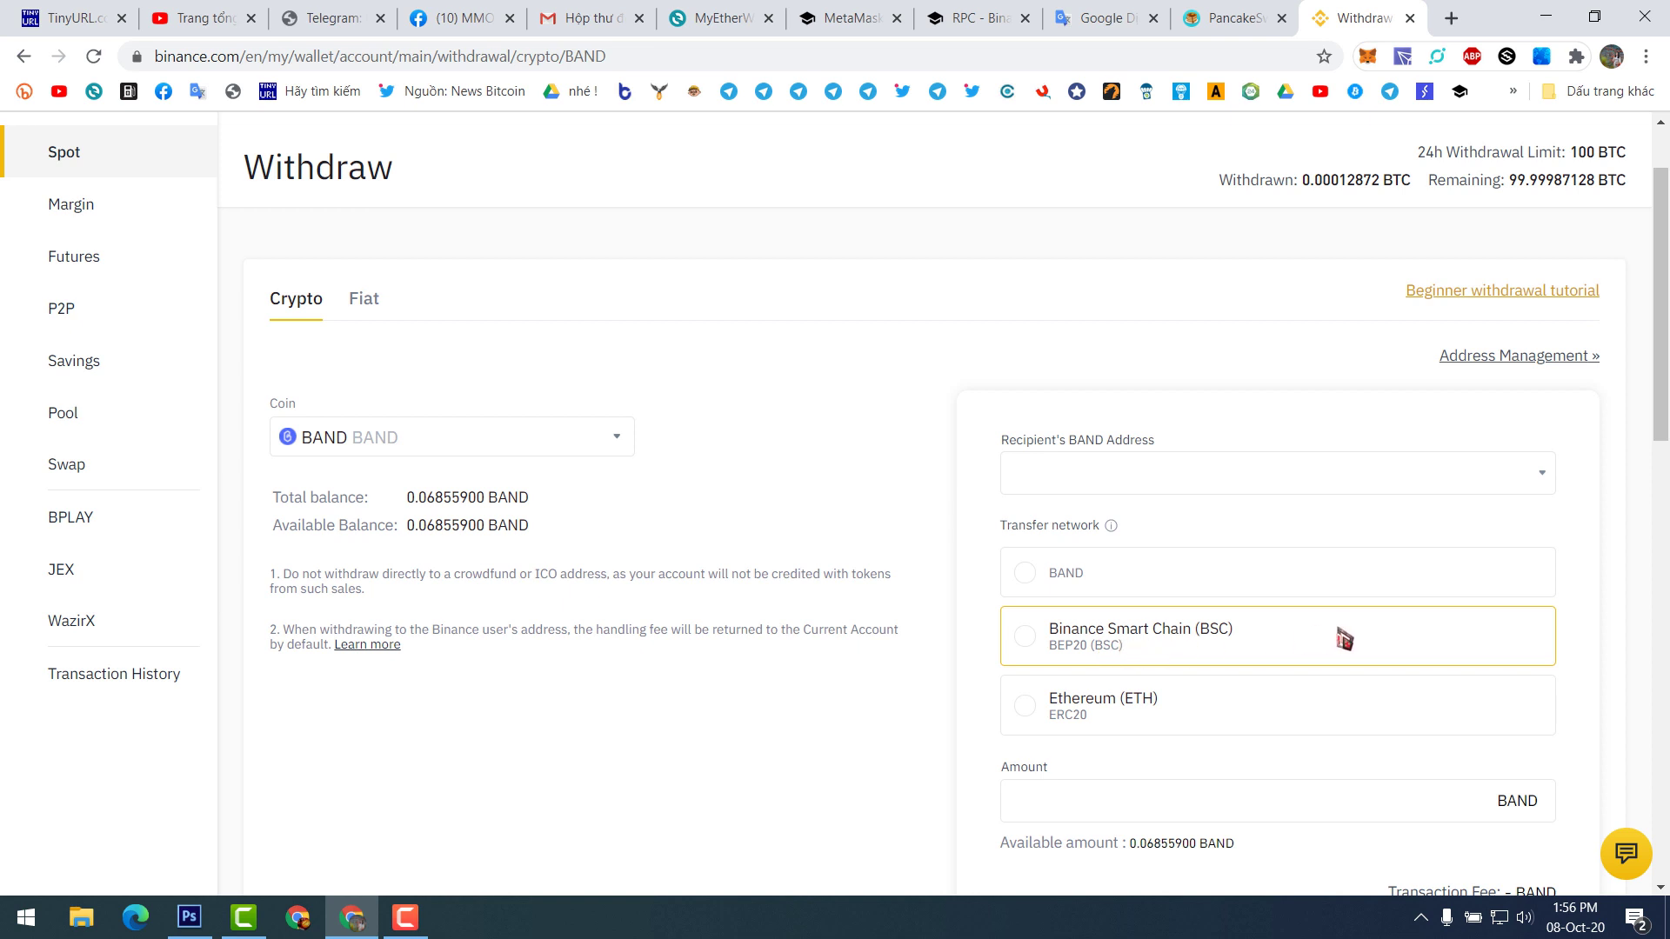
{"action": "left_click", "coordinate": [606, 451]}
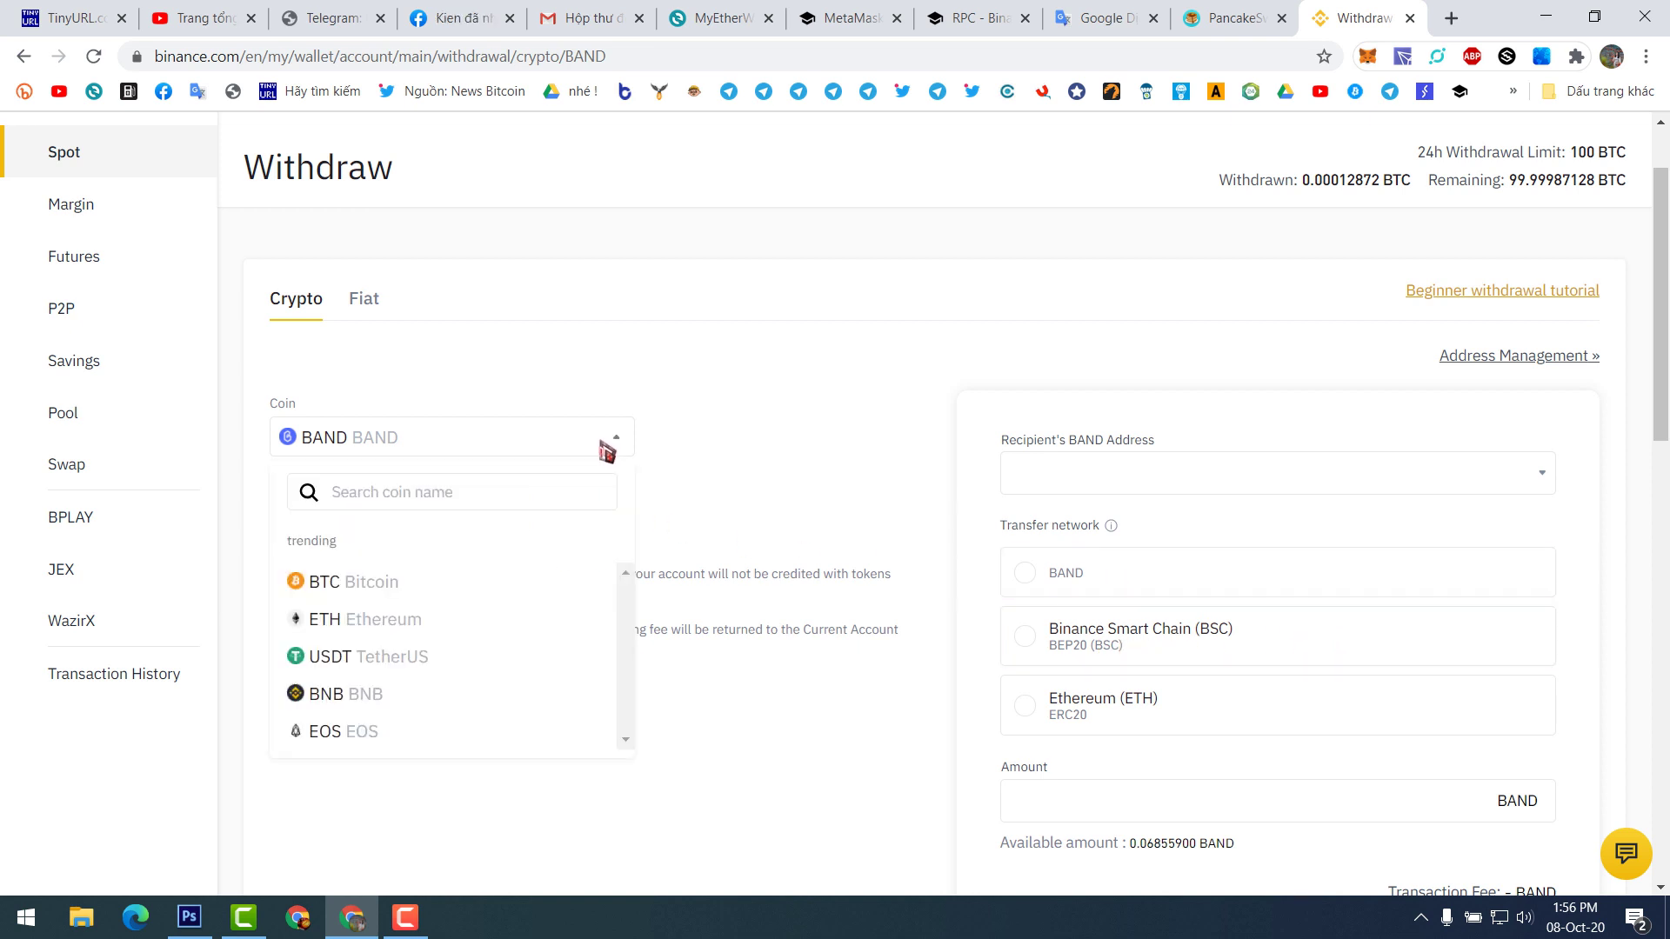
{"action": "left_click", "coordinate": [451, 582]}
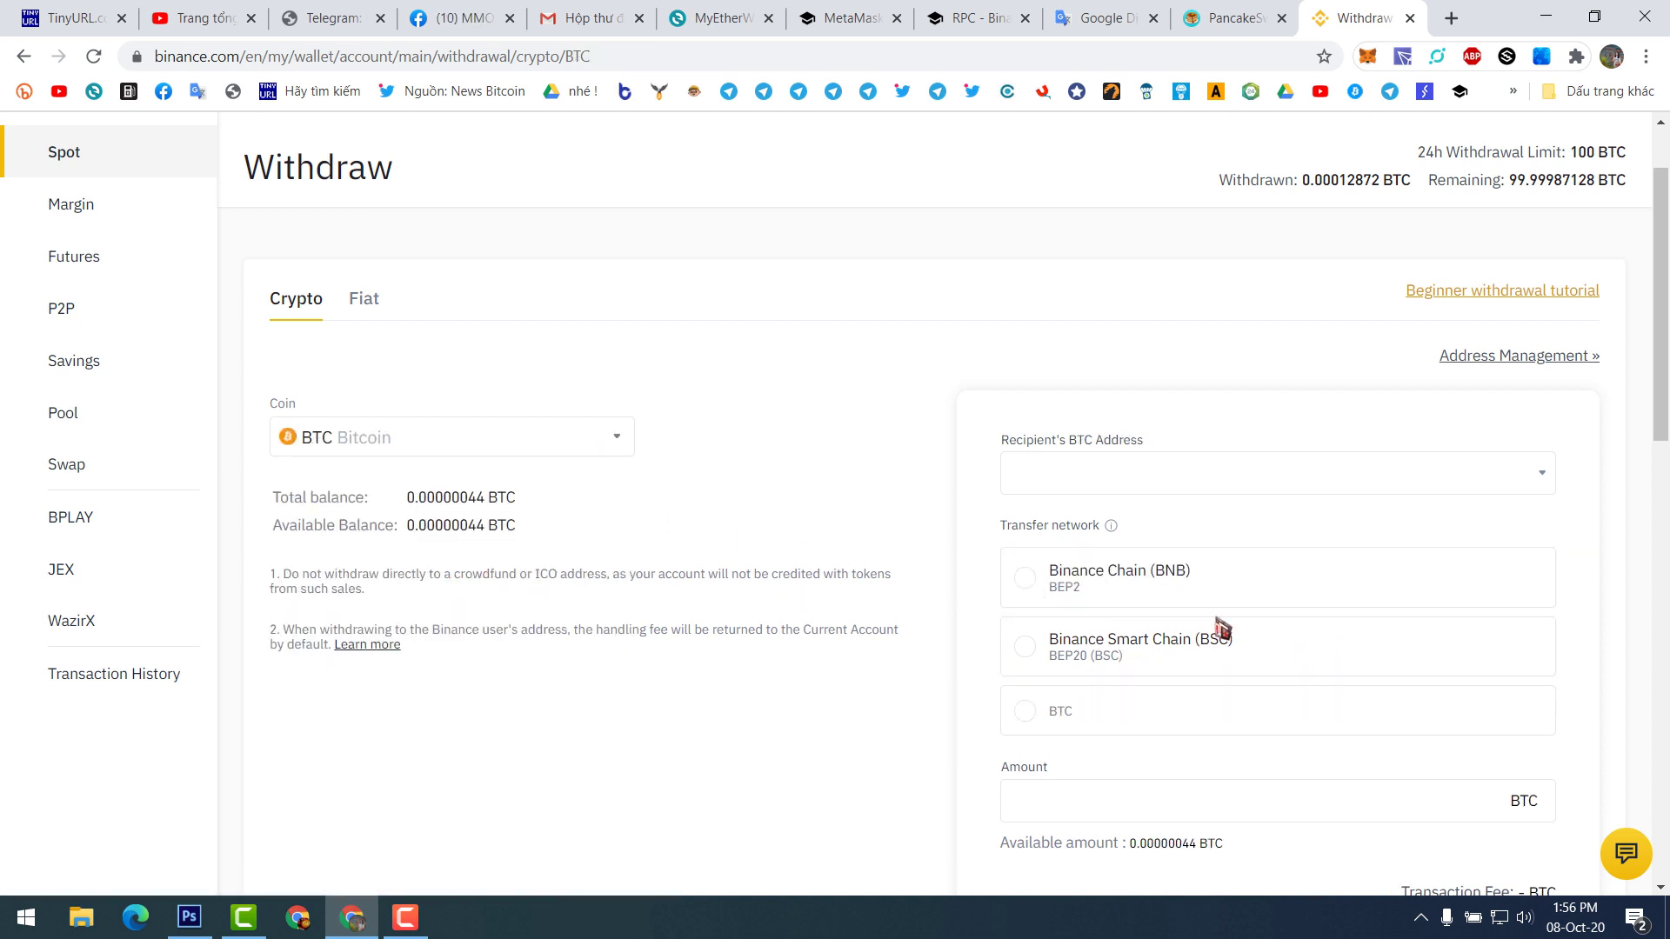
Step: Switch the withdrawal coin to ETH and to EOS to compare their transfer networks
{"action": "left_click", "coordinate": [611, 443]}
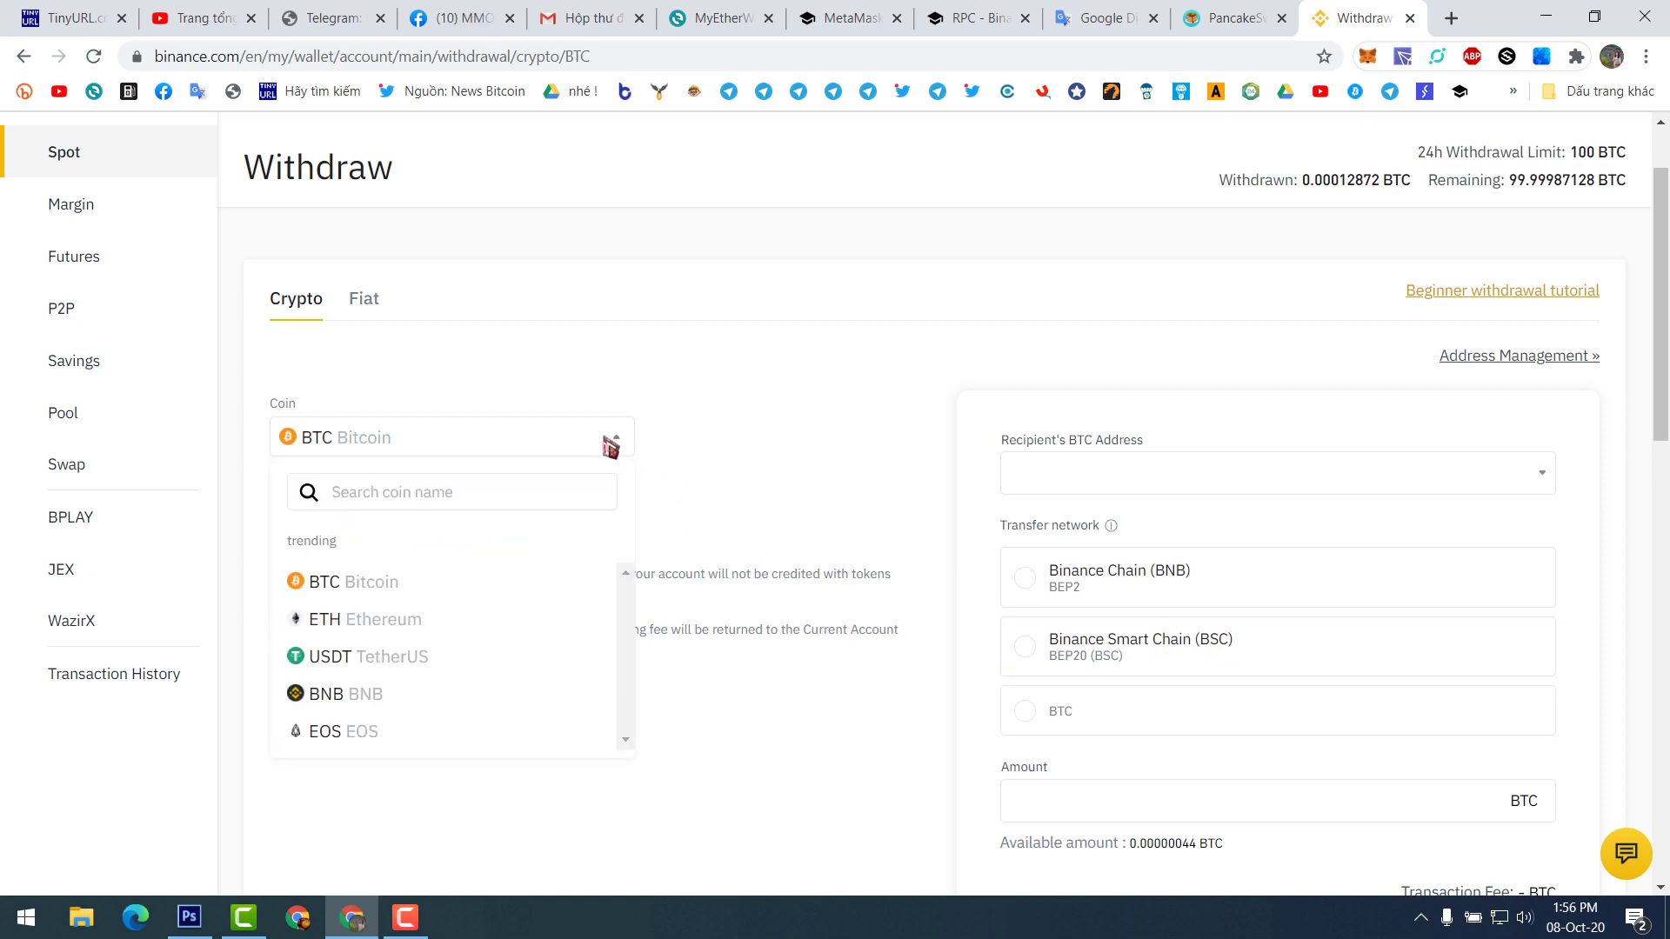
{"action": "left_click", "coordinate": [412, 618]}
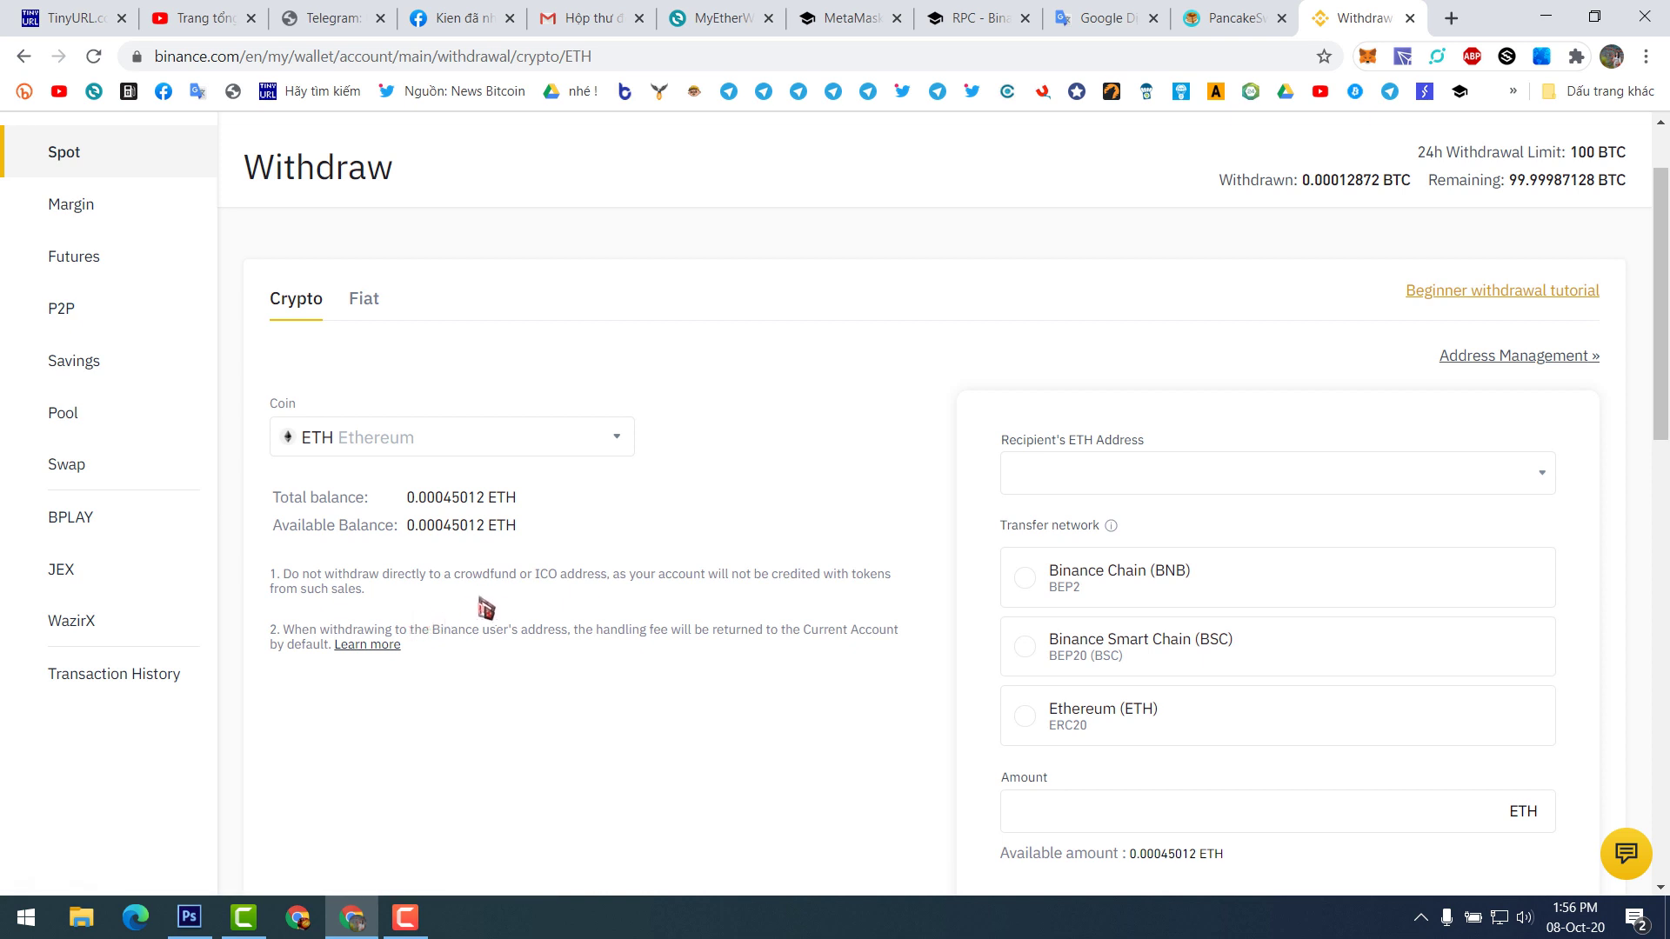
{"action": "left_click", "coordinate": [507, 456]}
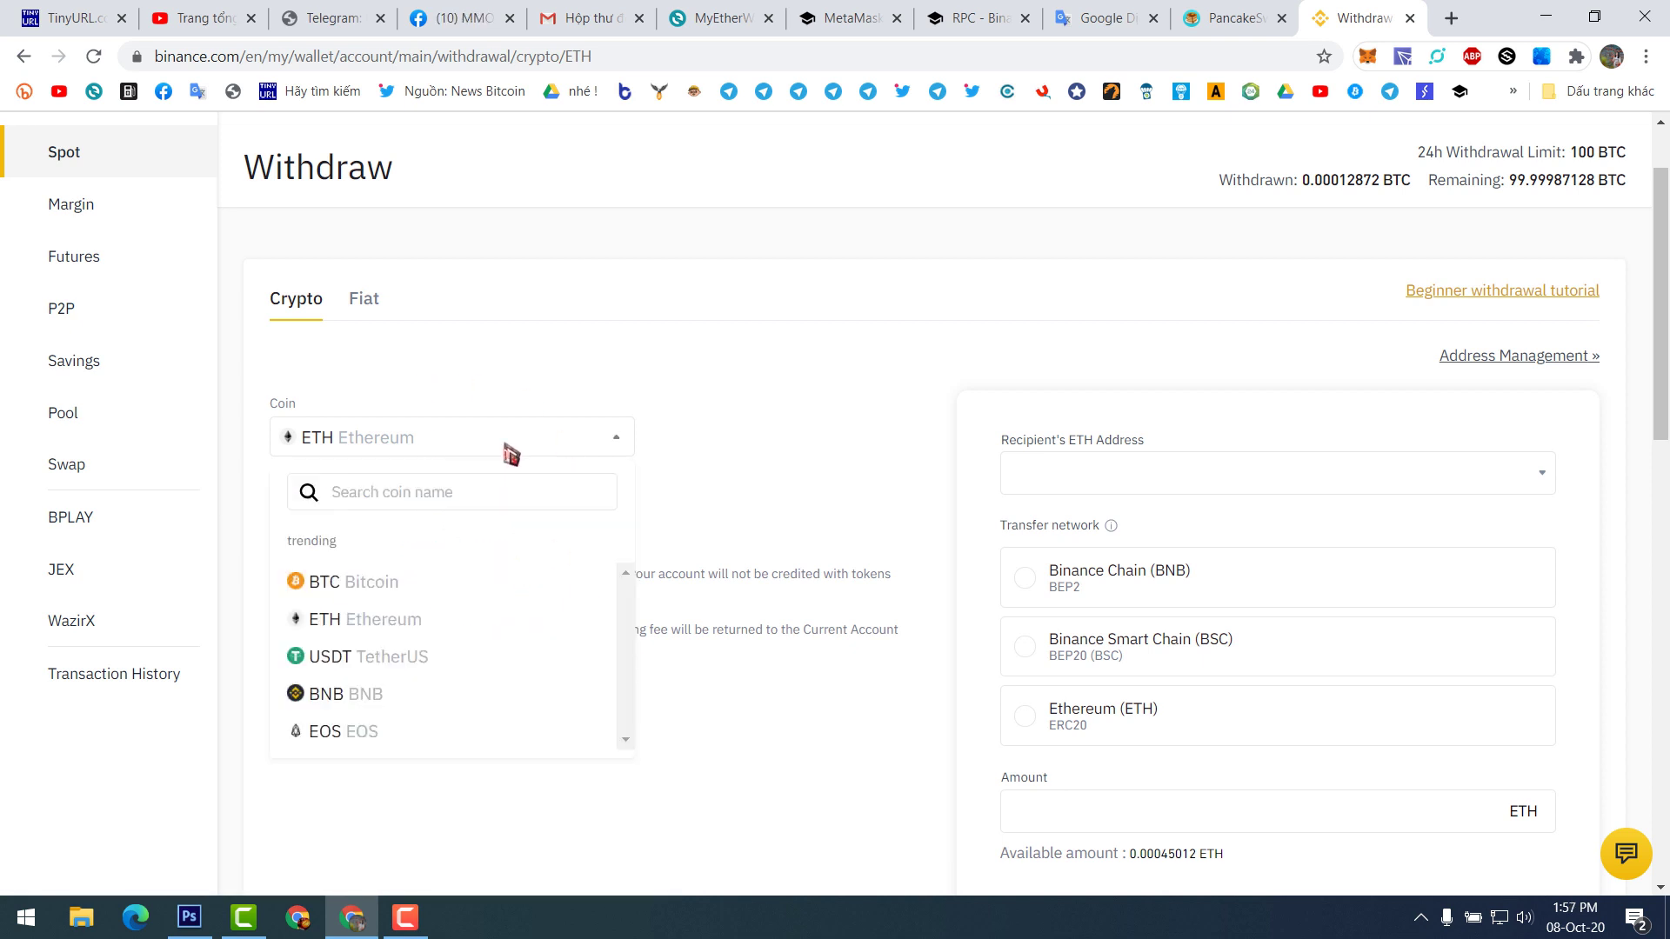
{"action": "scroll", "coordinate": [474, 615], "scroll_direction": "down", "scroll_amount": 2}
{"action": "left_click", "coordinate": [410, 520]}
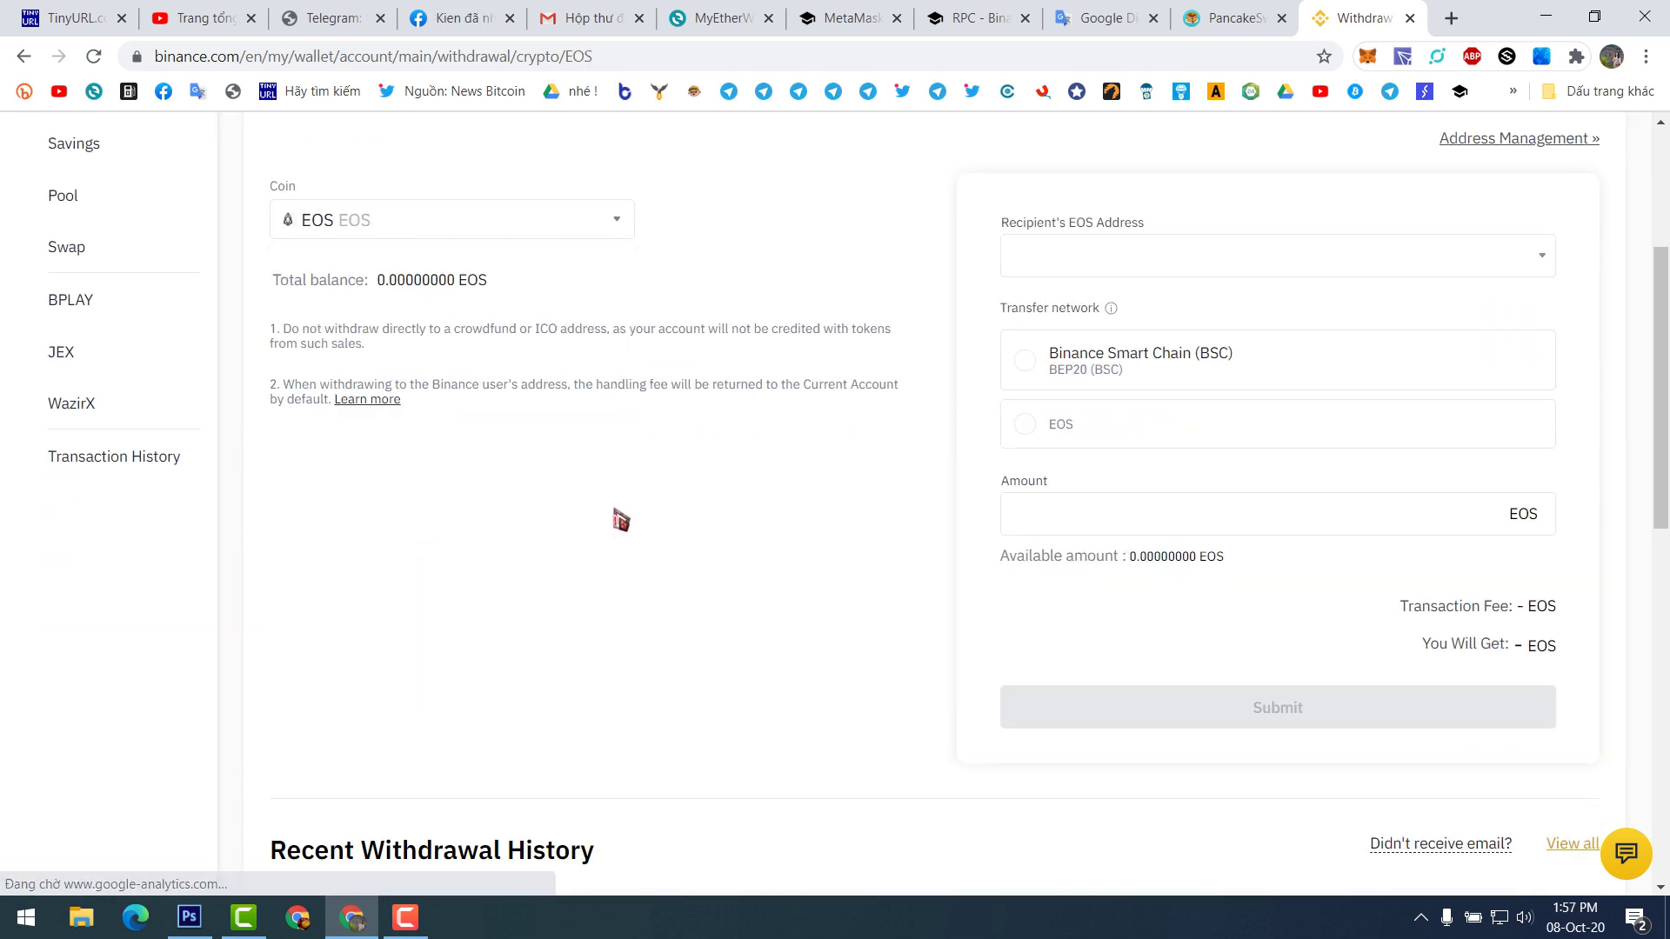
{"action": "left_click", "coordinate": [615, 226]}
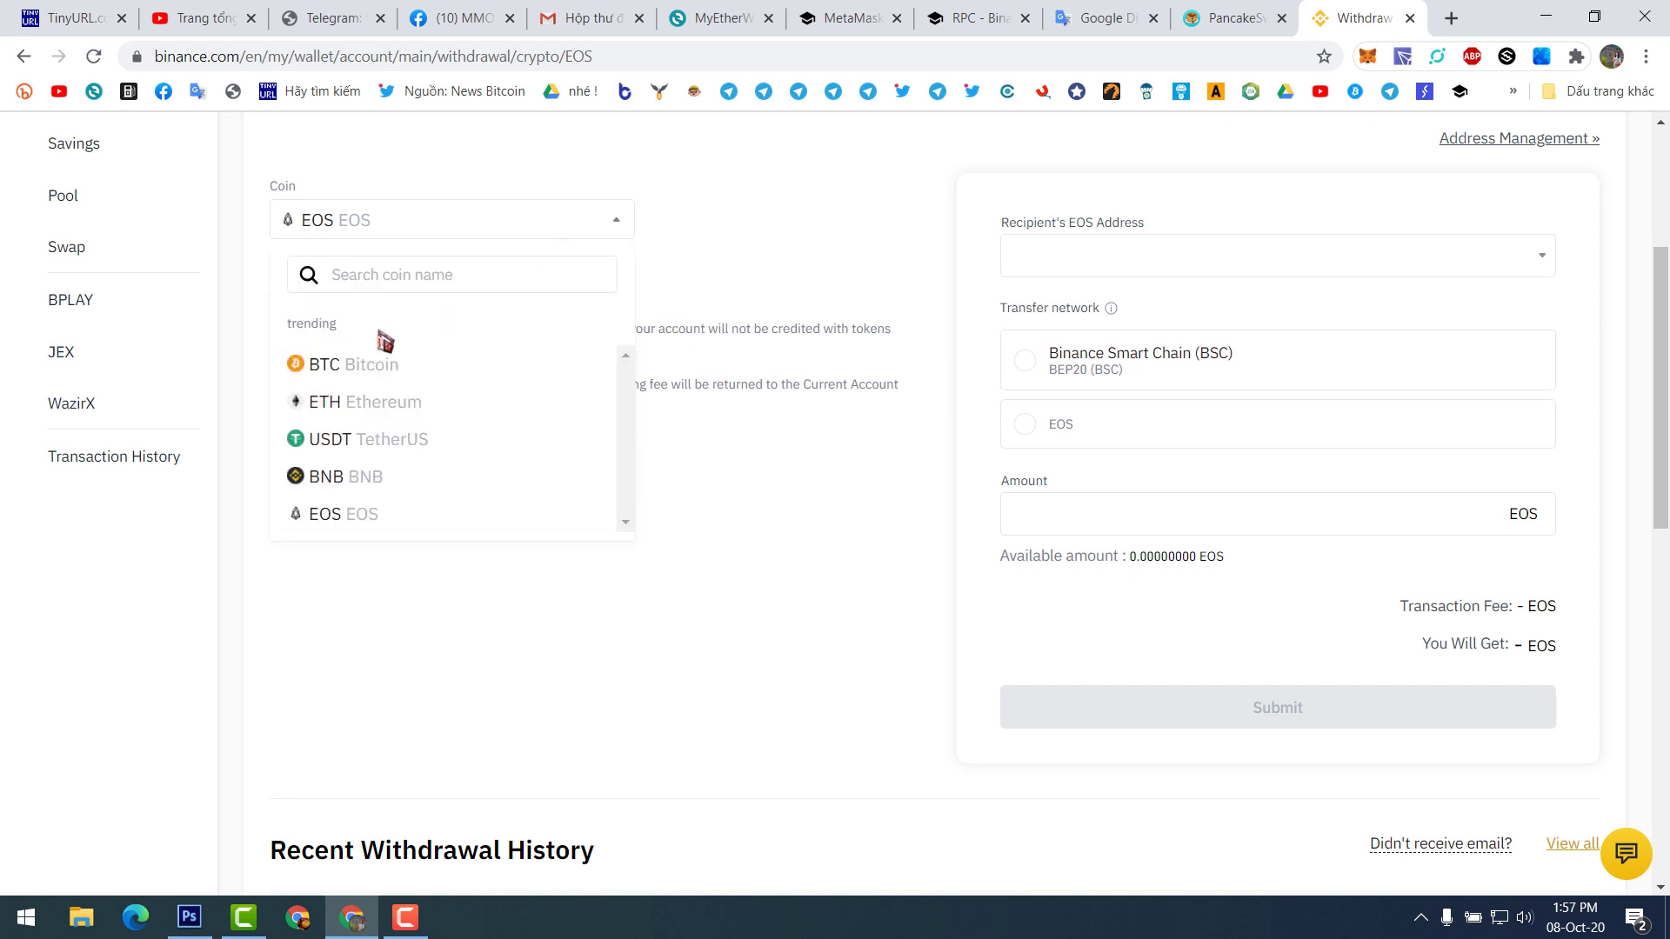
{"action": "scroll", "coordinate": [410, 369], "scroll_direction": "down", "scroll_amount": 5}
{"action": "scroll", "coordinate": [426, 374], "scroll_direction": "up", "scroll_amount": 4}
{"action": "scroll", "coordinate": [426, 374], "scroll_direction": "up", "scroll_amount": 1}
{"action": "scroll", "coordinate": [577, 353], "scroll_direction": "up", "scroll_amount": 2}
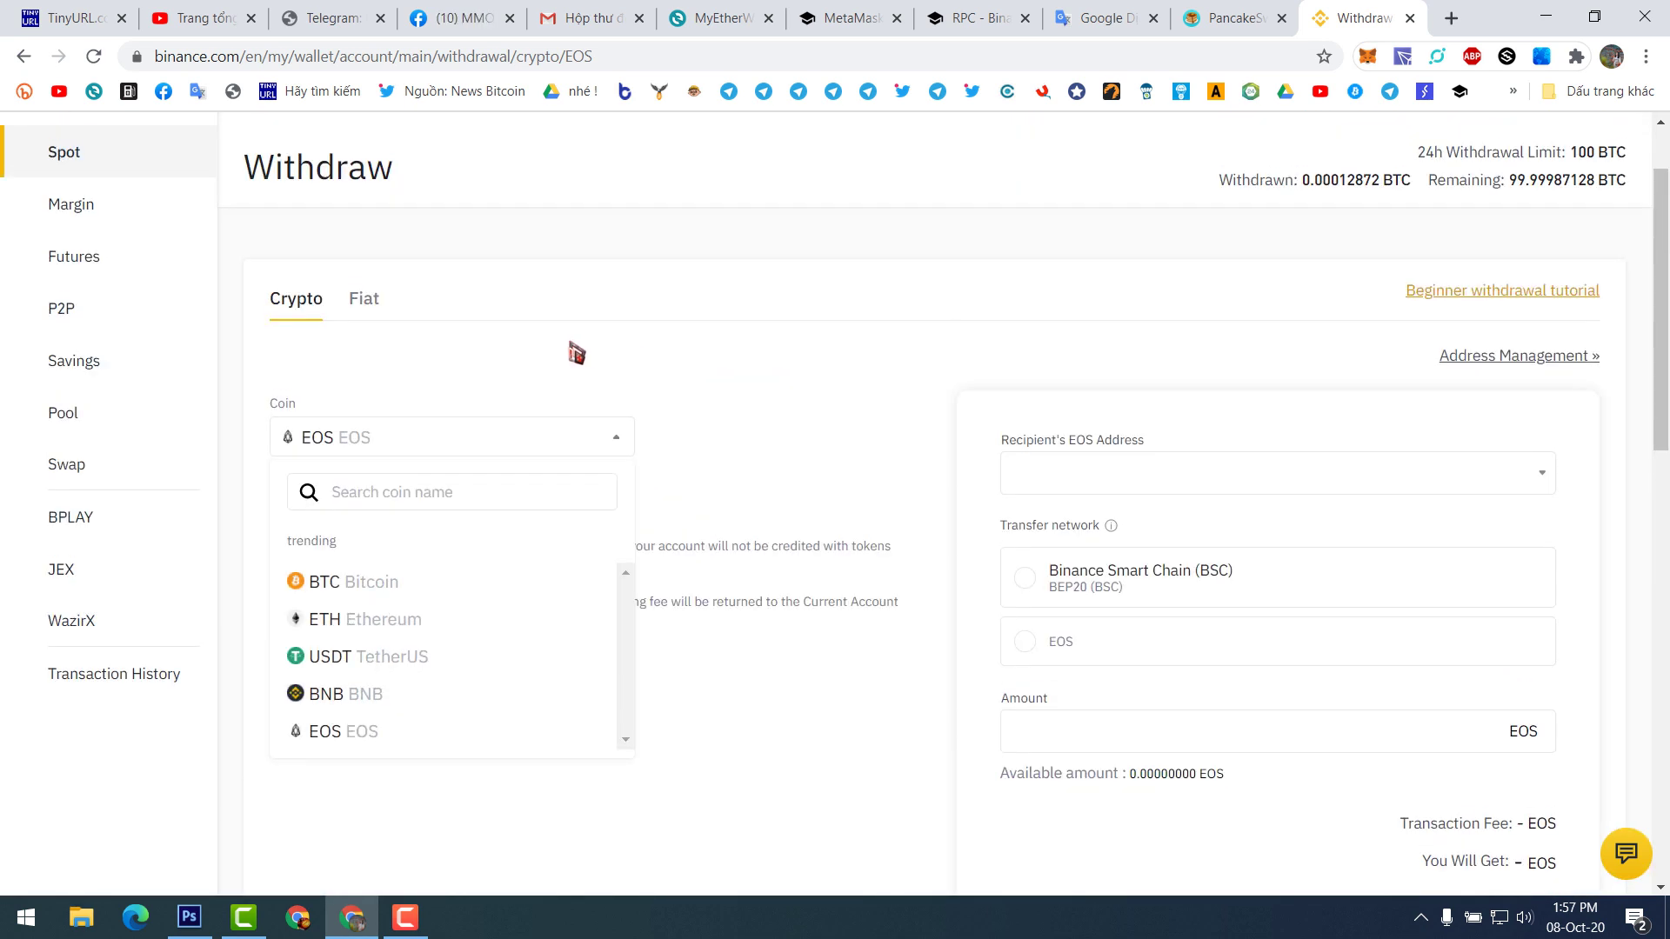
Step: Return to the Spot wallet and check the transfer networks offered for withdrawing TomoChain (TOMO)
{"action": "left_click", "coordinate": [131, 155]}
{"action": "scroll", "coordinate": [1052, 545], "scroll_direction": "down", "scroll_amount": 5}
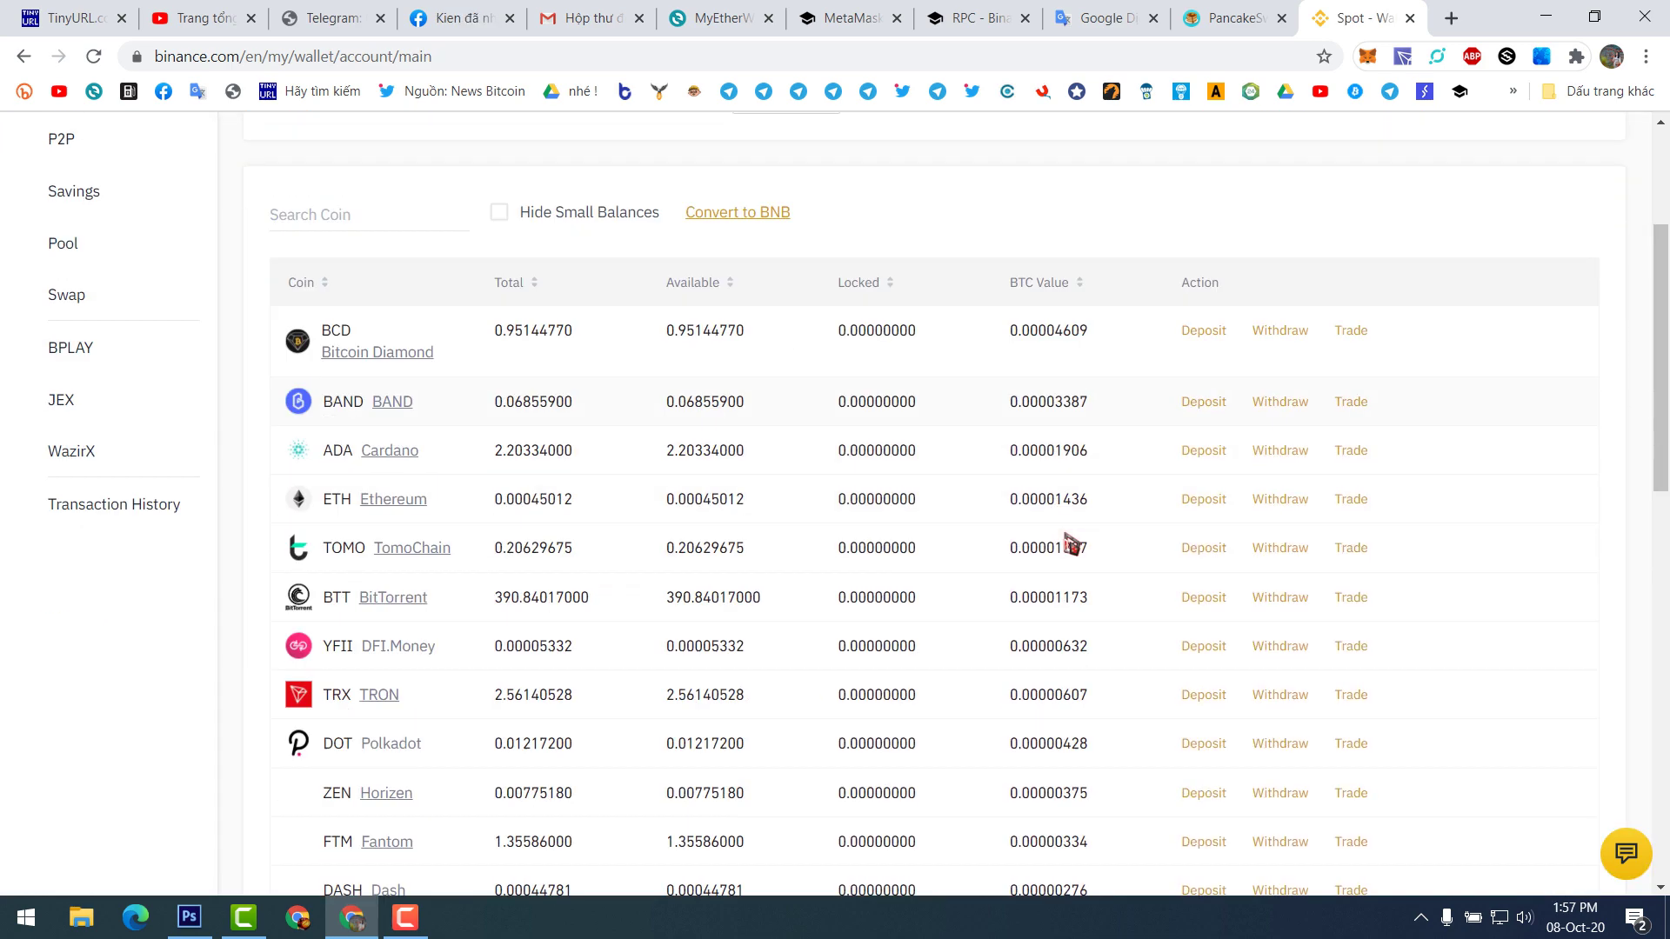
{"action": "left_click", "coordinate": [1277, 393]}
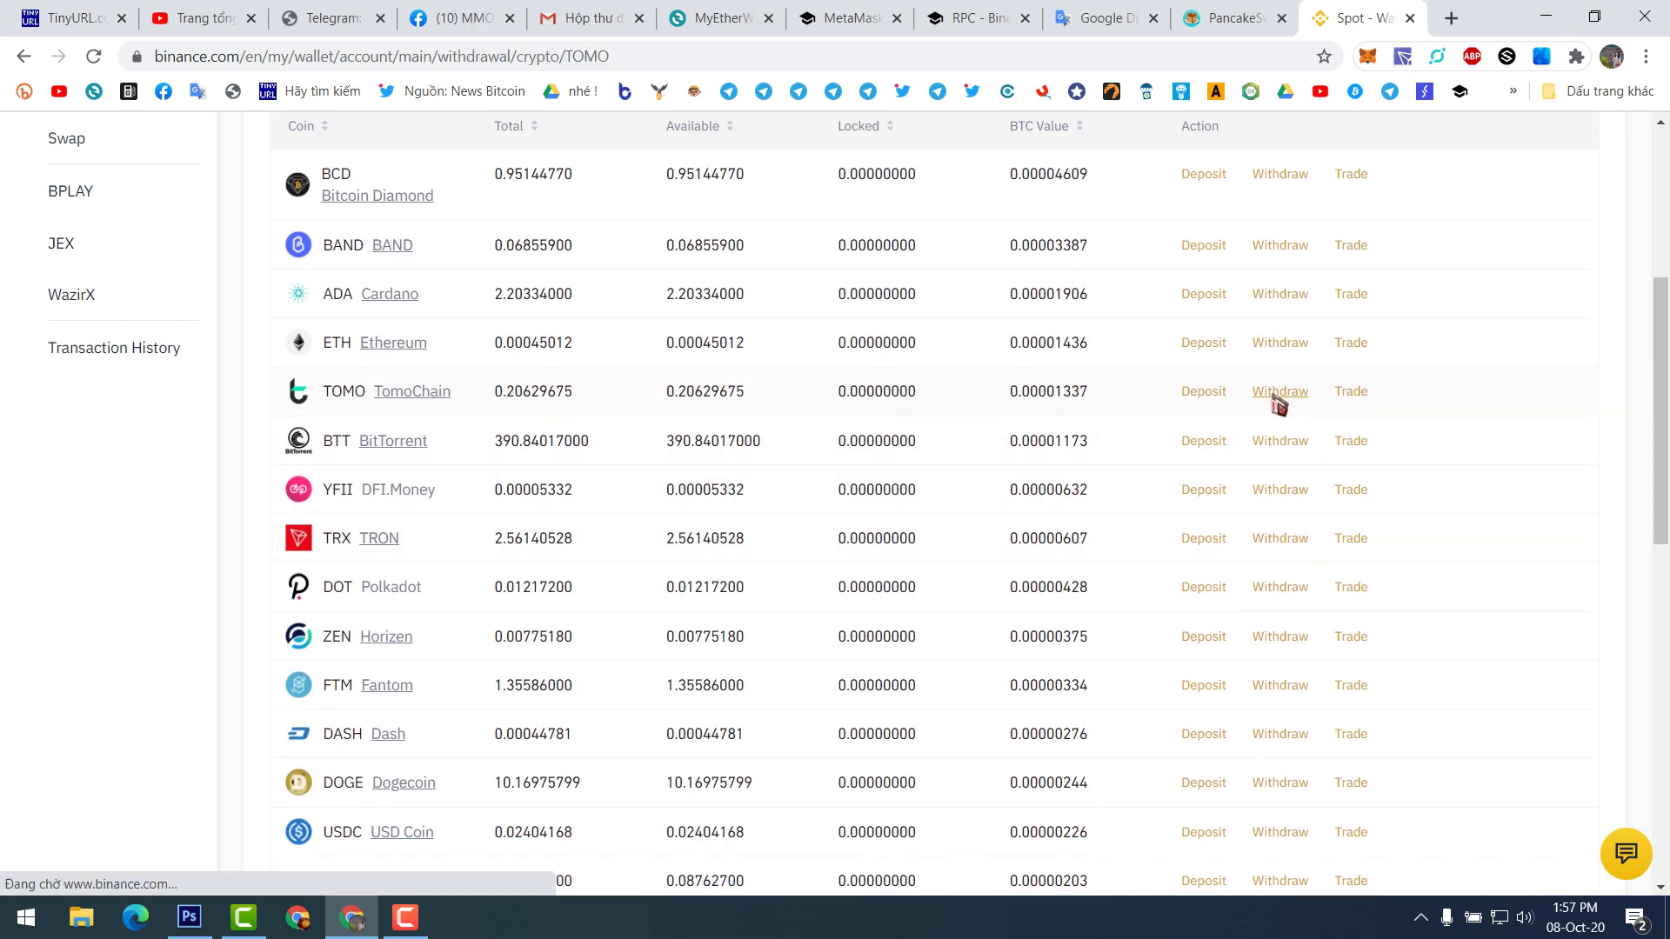
{"action": "scroll", "coordinate": [1099, 451], "scroll_direction": "up", "scroll_amount": 1}
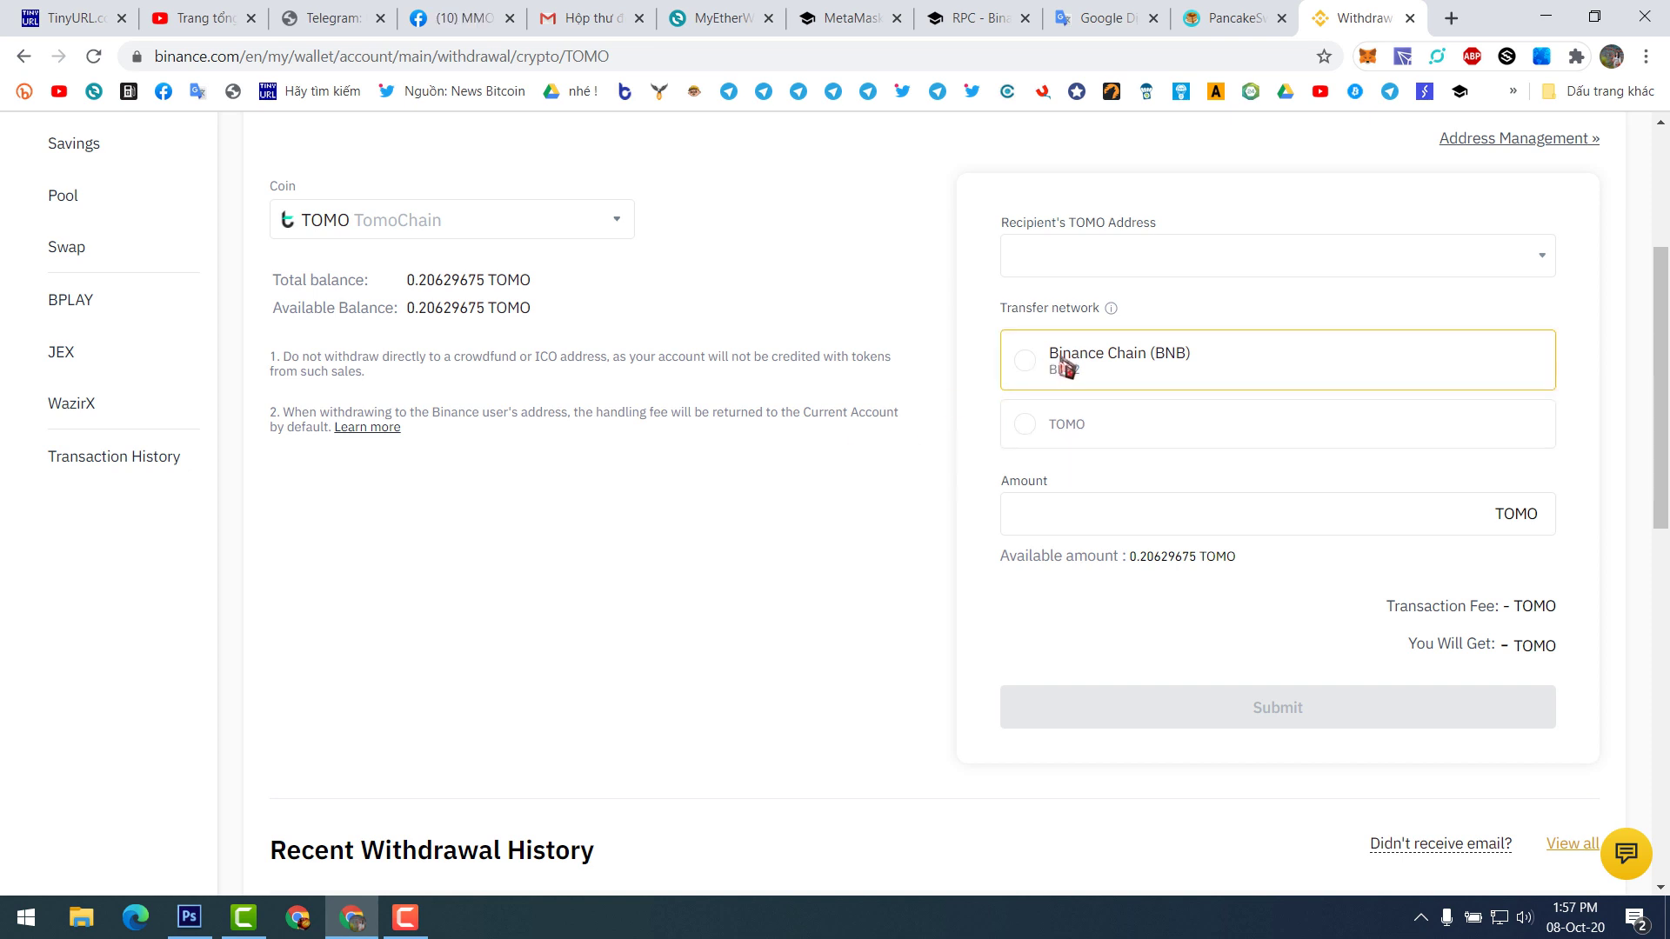
Step: Check the transfer networks offered for withdrawing TRON (TRX), and return to the Spot coin list
{"action": "left_click", "coordinate": [23, 56]}
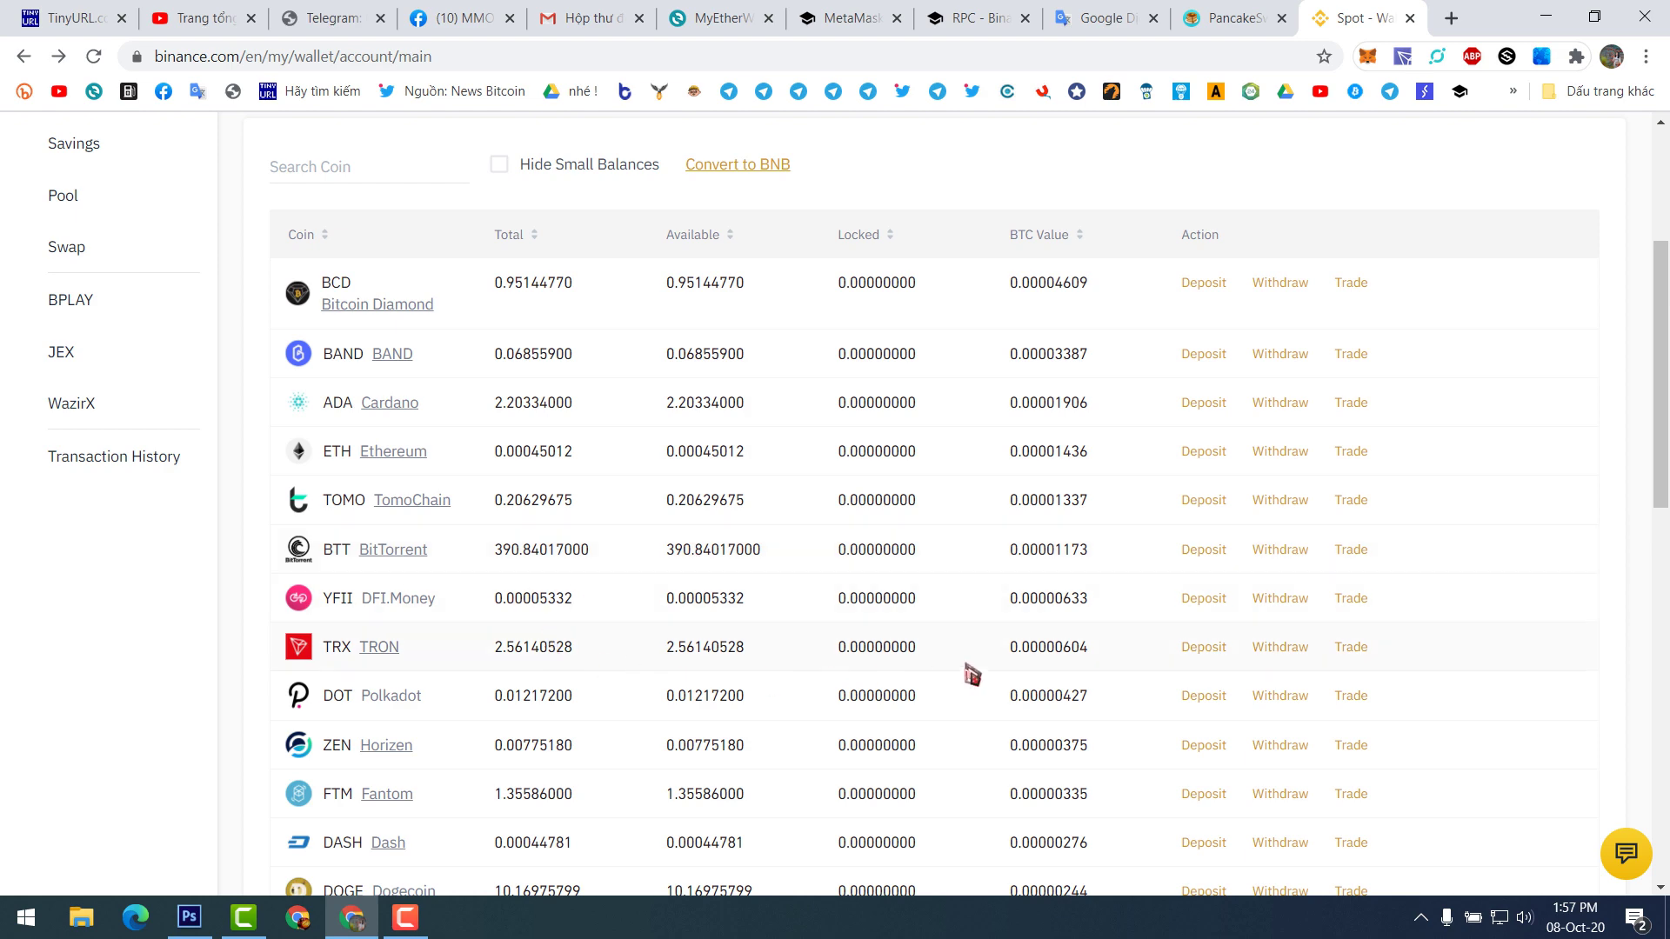
{"action": "left_click", "coordinate": [1279, 648]}
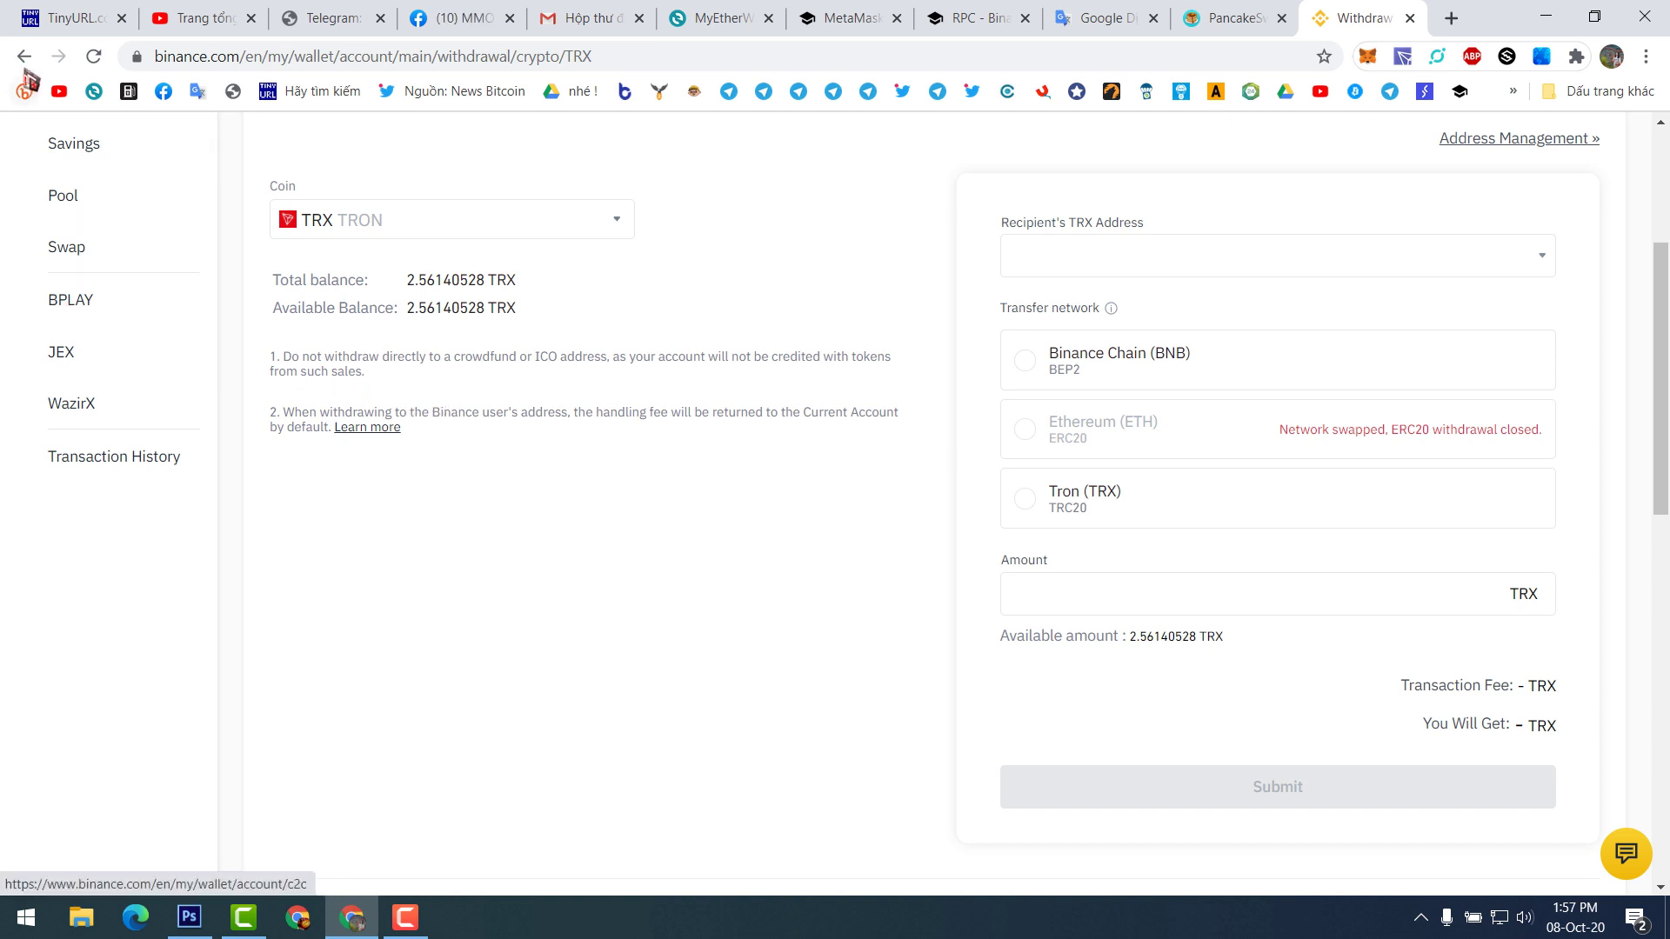
{"action": "left_click", "coordinate": [24, 55]}
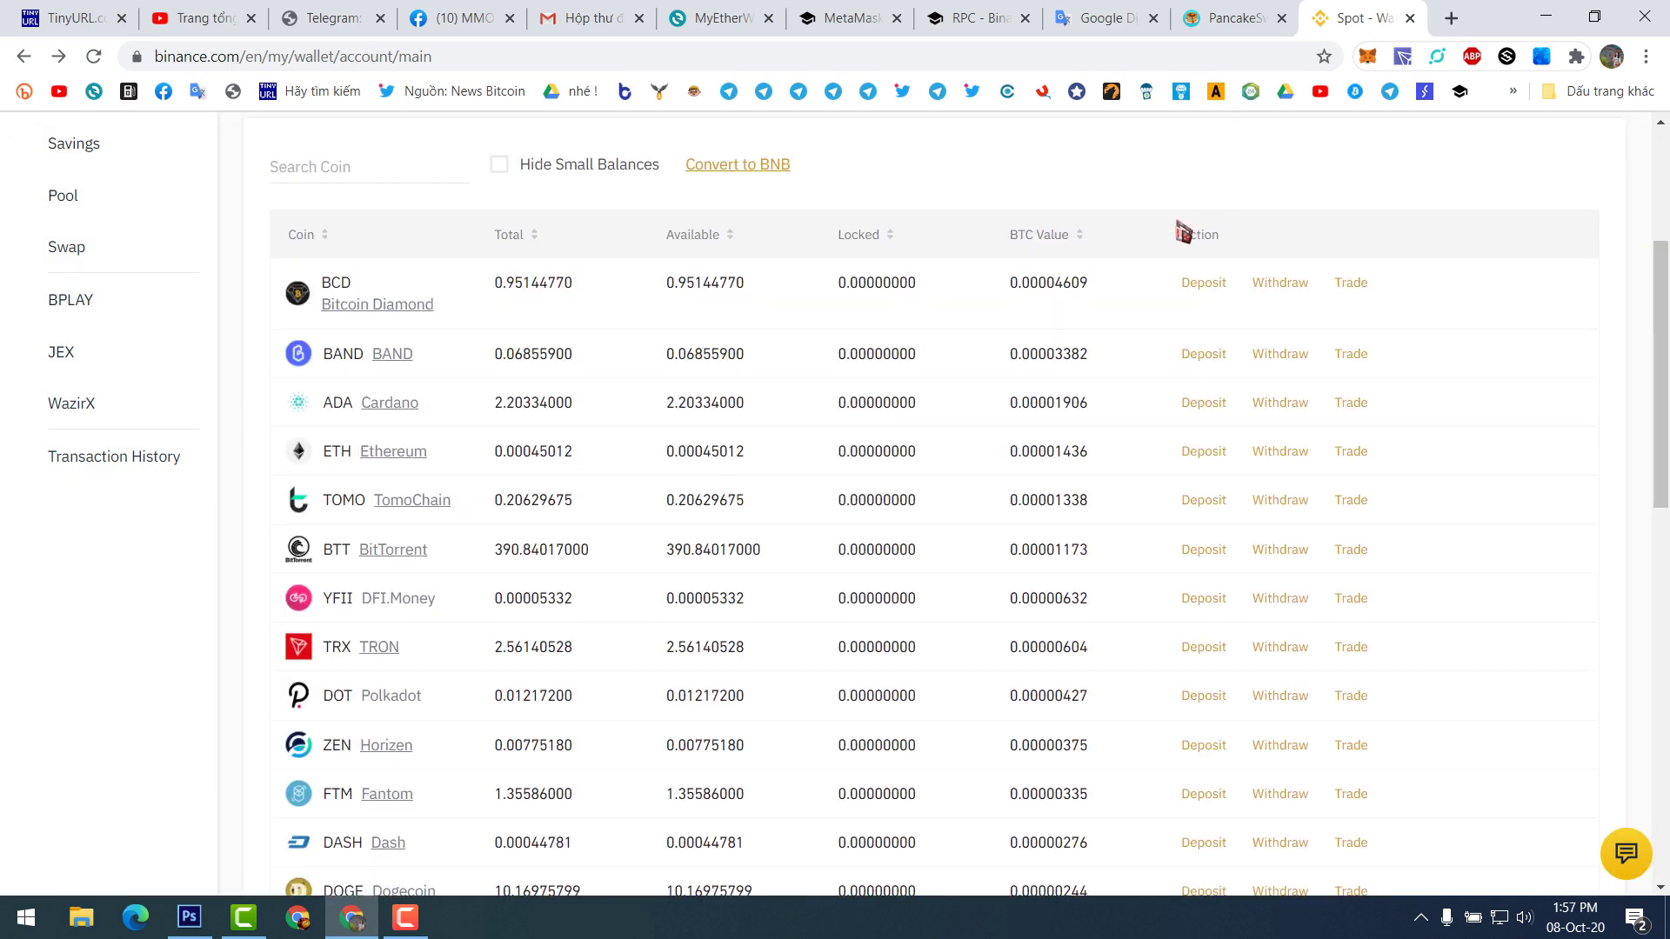
Step: Open the Dogecoin (DOGE) withdrawal form from the Spot coin list and check its withdrawal options
{"action": "scroll", "coordinate": [665, 557], "scroll_direction": "down", "scroll_amount": 3}
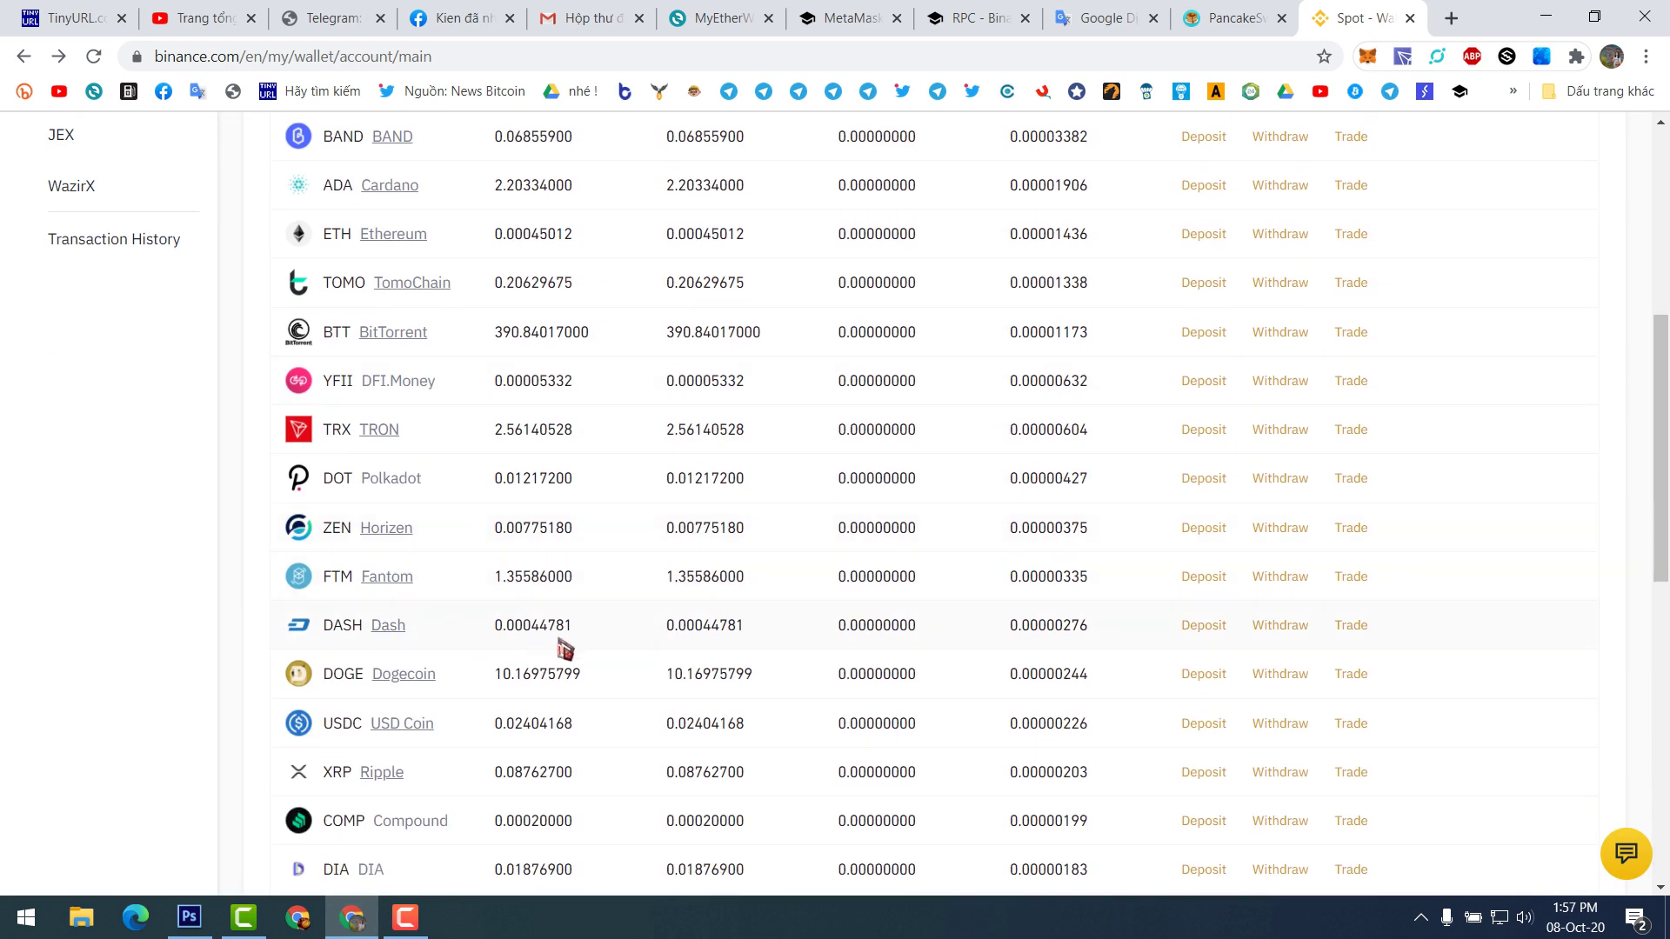
{"action": "left_click", "coordinate": [1279, 674]}
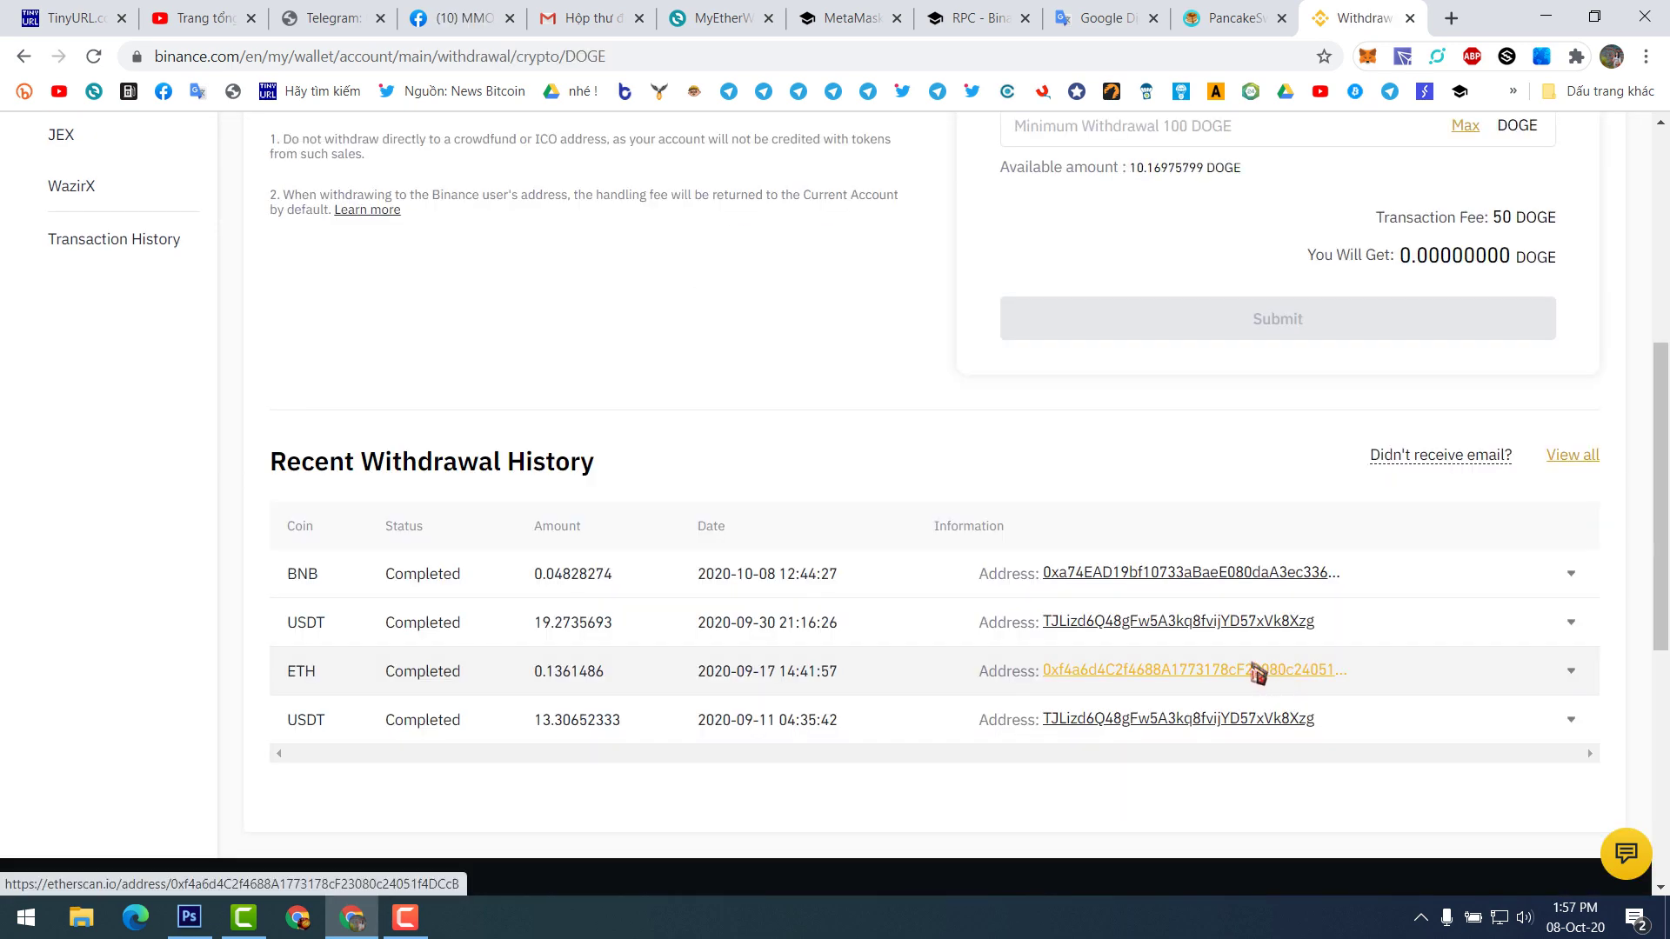
{"action": "scroll", "coordinate": [1166, 618], "scroll_direction": "up", "scroll_amount": 3}
{"action": "scroll", "coordinate": [1104, 540], "scroll_direction": "up", "scroll_amount": 3}
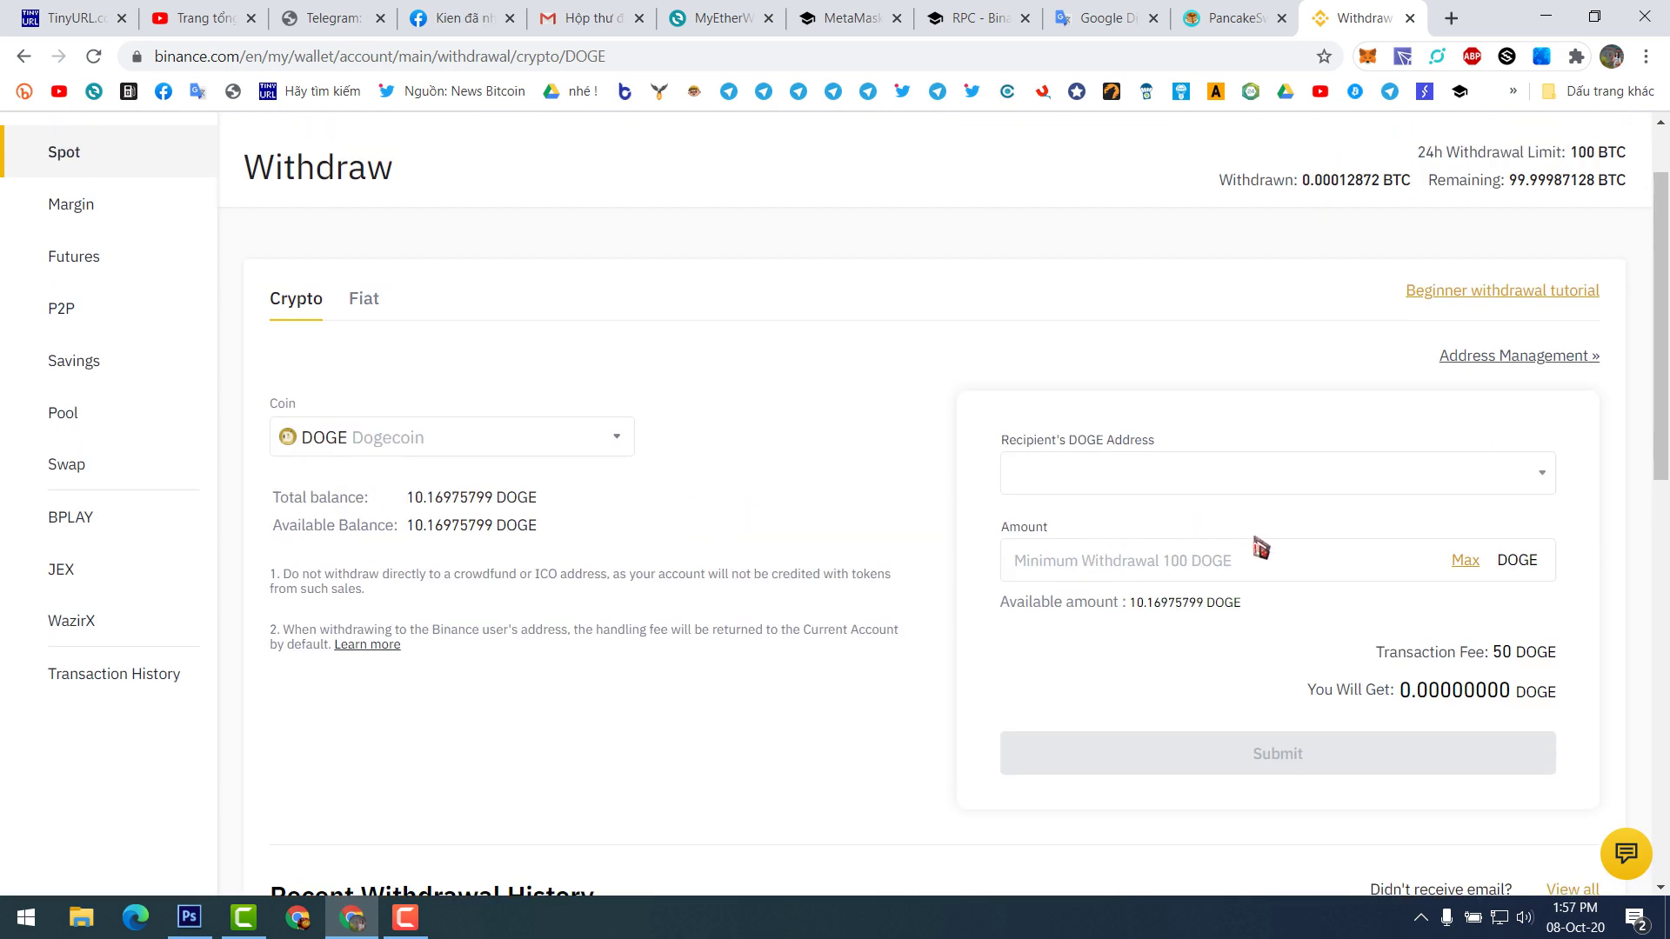
{"action": "left_click", "coordinate": [435, 453]}
{"action": "scroll", "coordinate": [383, 595], "scroll_direction": "down", "scroll_amount": 3}
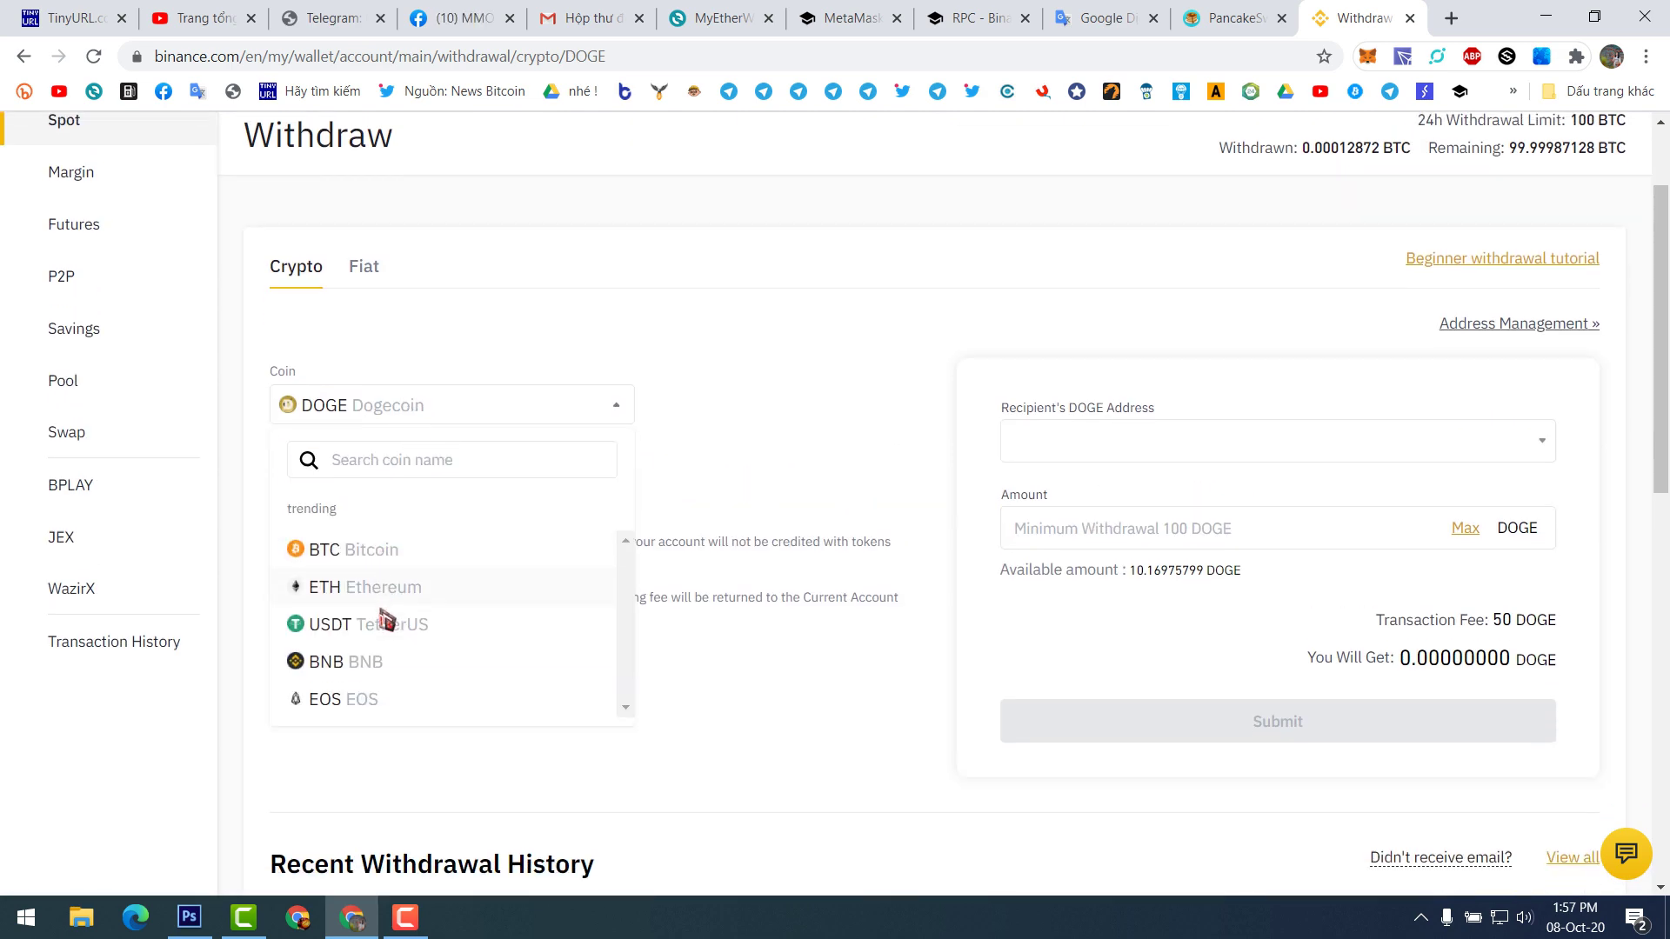
{"action": "scroll", "coordinate": [366, 556], "scroll_direction": "up", "scroll_amount": 3}
Step: Return to the Spot wallet and check the withdrawal form for USD Coin (USDC)
{"action": "left_click", "coordinate": [112, 169]}
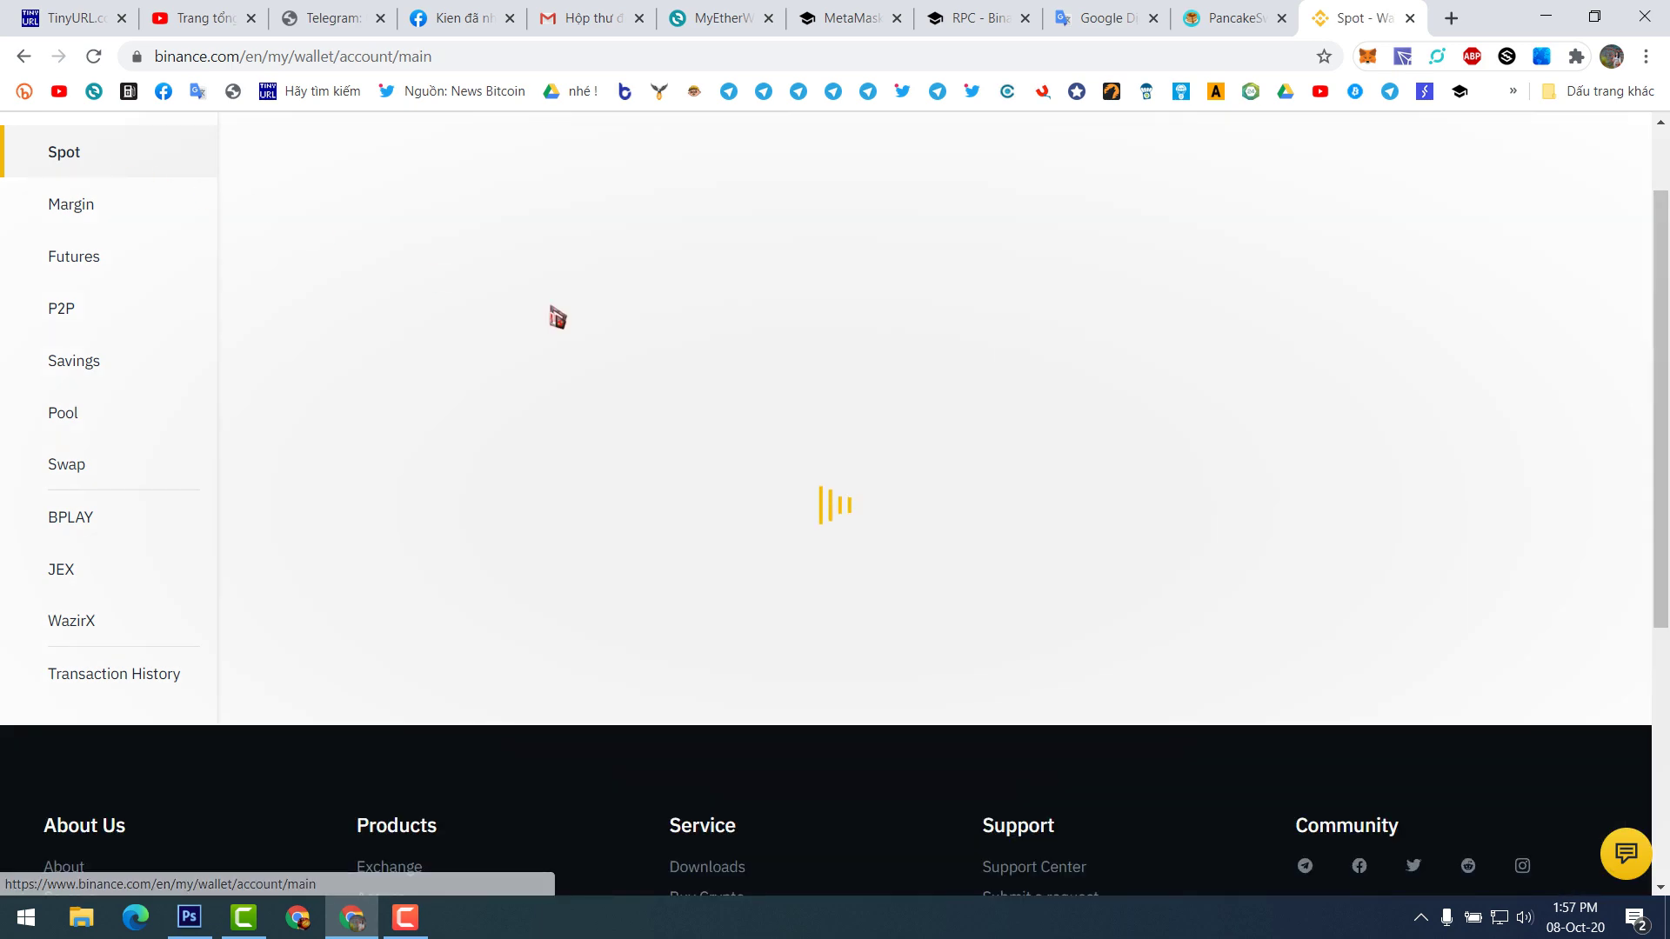
{"action": "scroll", "coordinate": [956, 469], "scroll_direction": "down", "scroll_amount": 6}
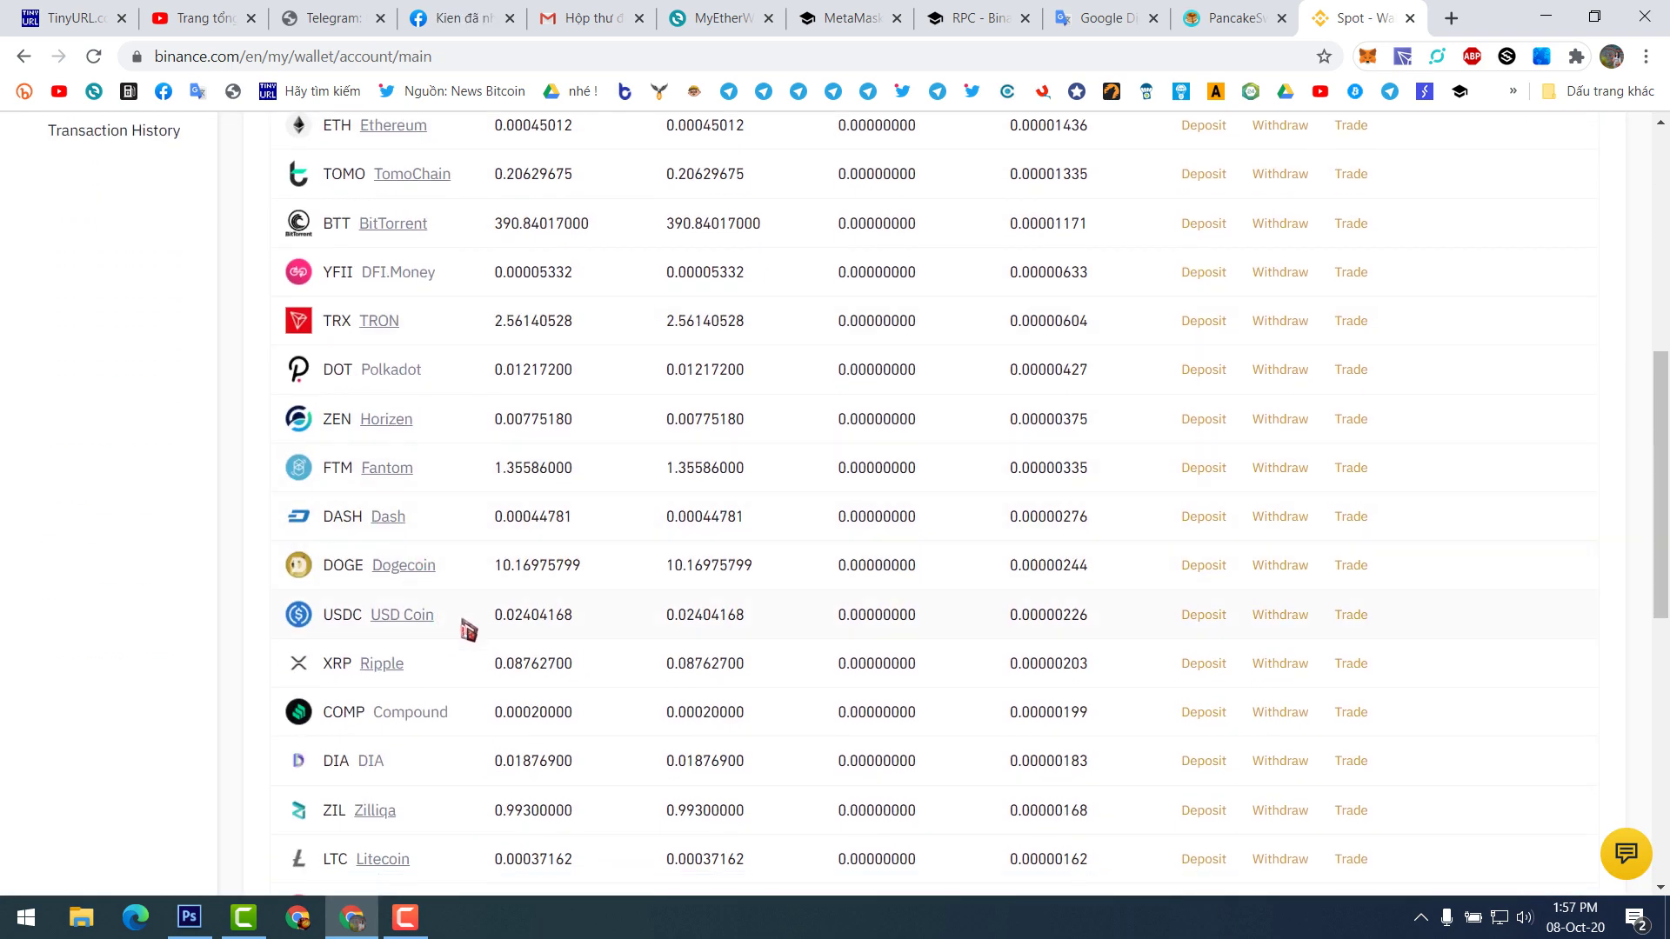
{"action": "left_click", "coordinate": [1270, 615]}
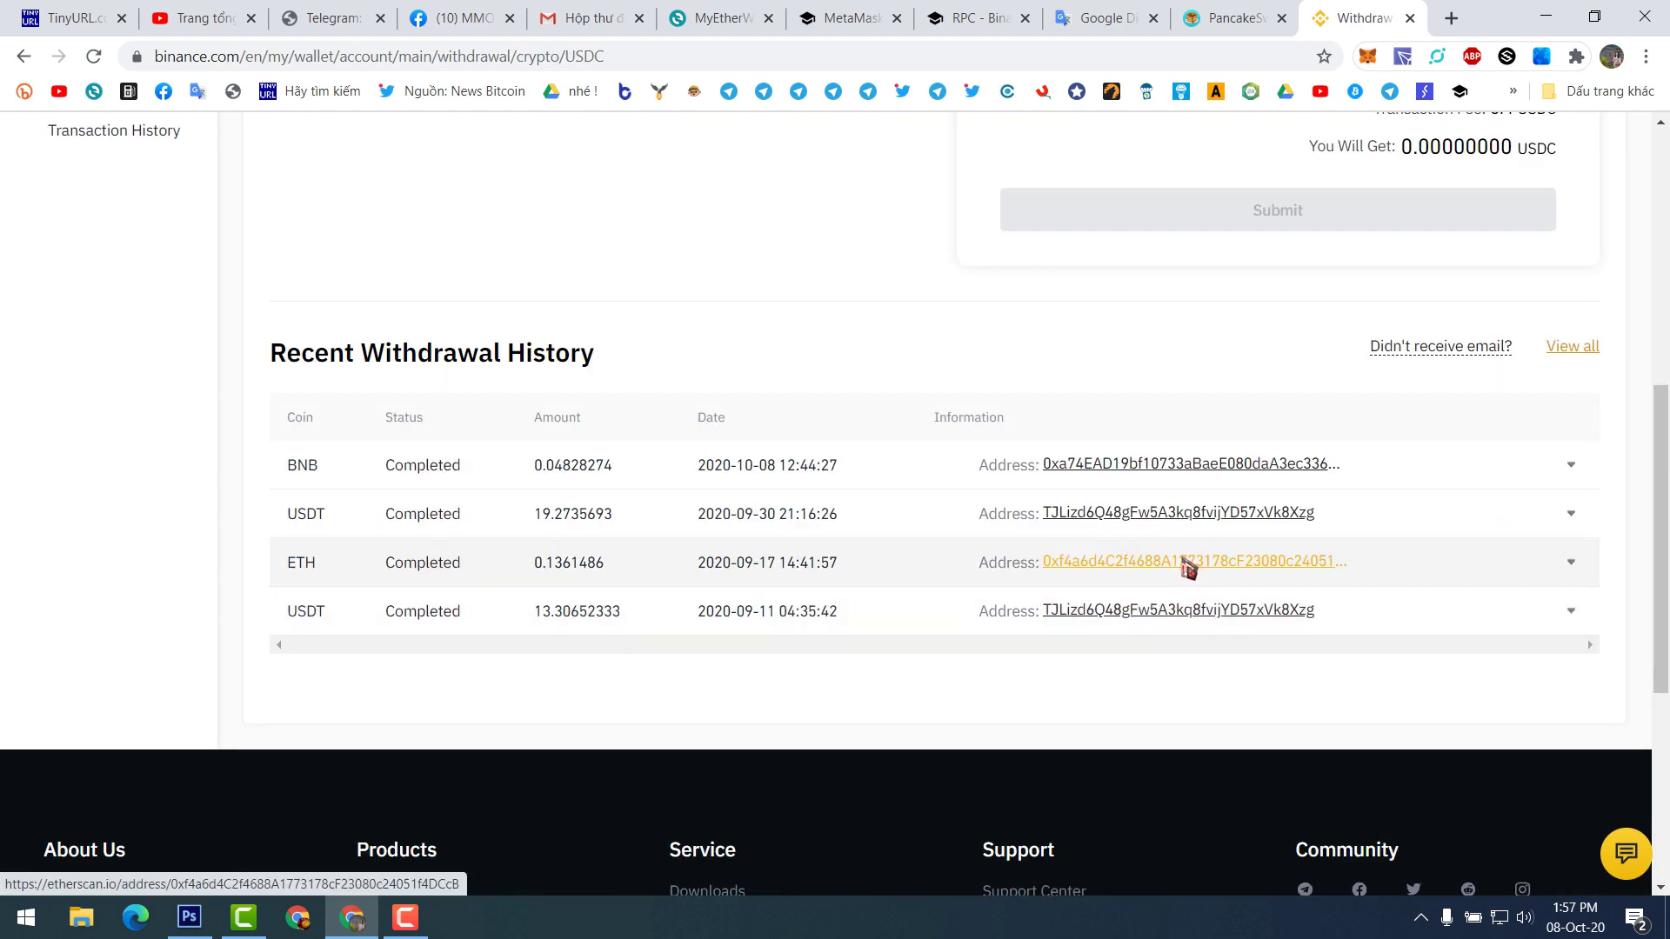
{"action": "scroll", "coordinate": [1157, 565], "scroll_direction": "up", "scroll_amount": 3}
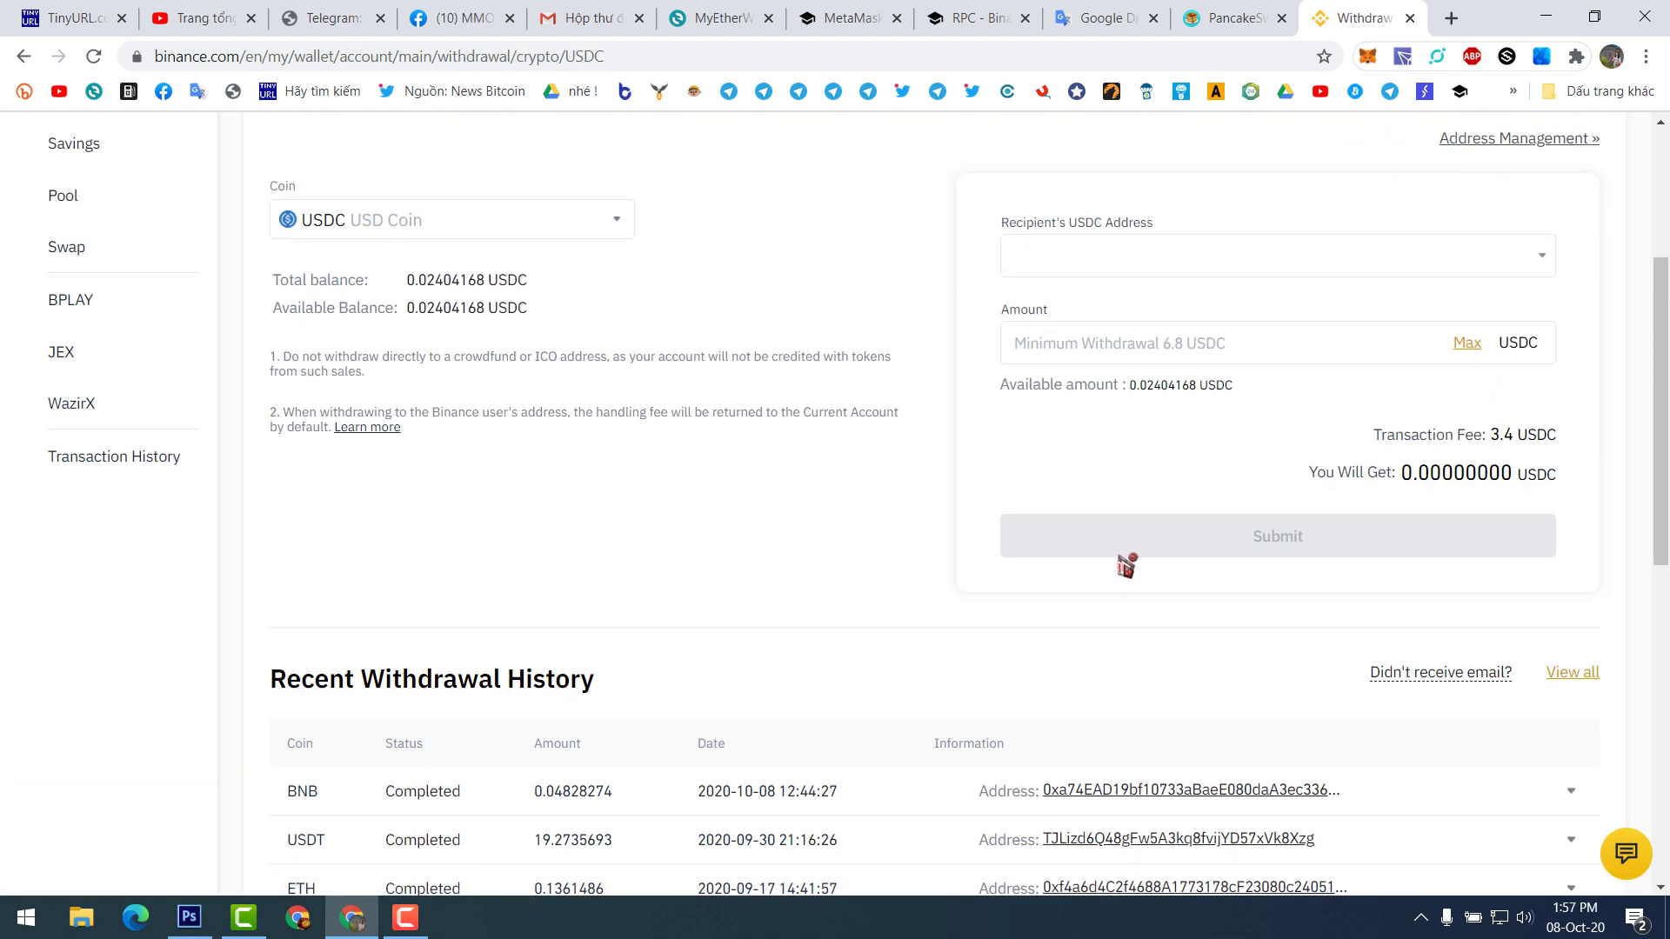
{"action": "scroll", "coordinate": [1126, 565], "scroll_direction": "up", "scroll_amount": 3}
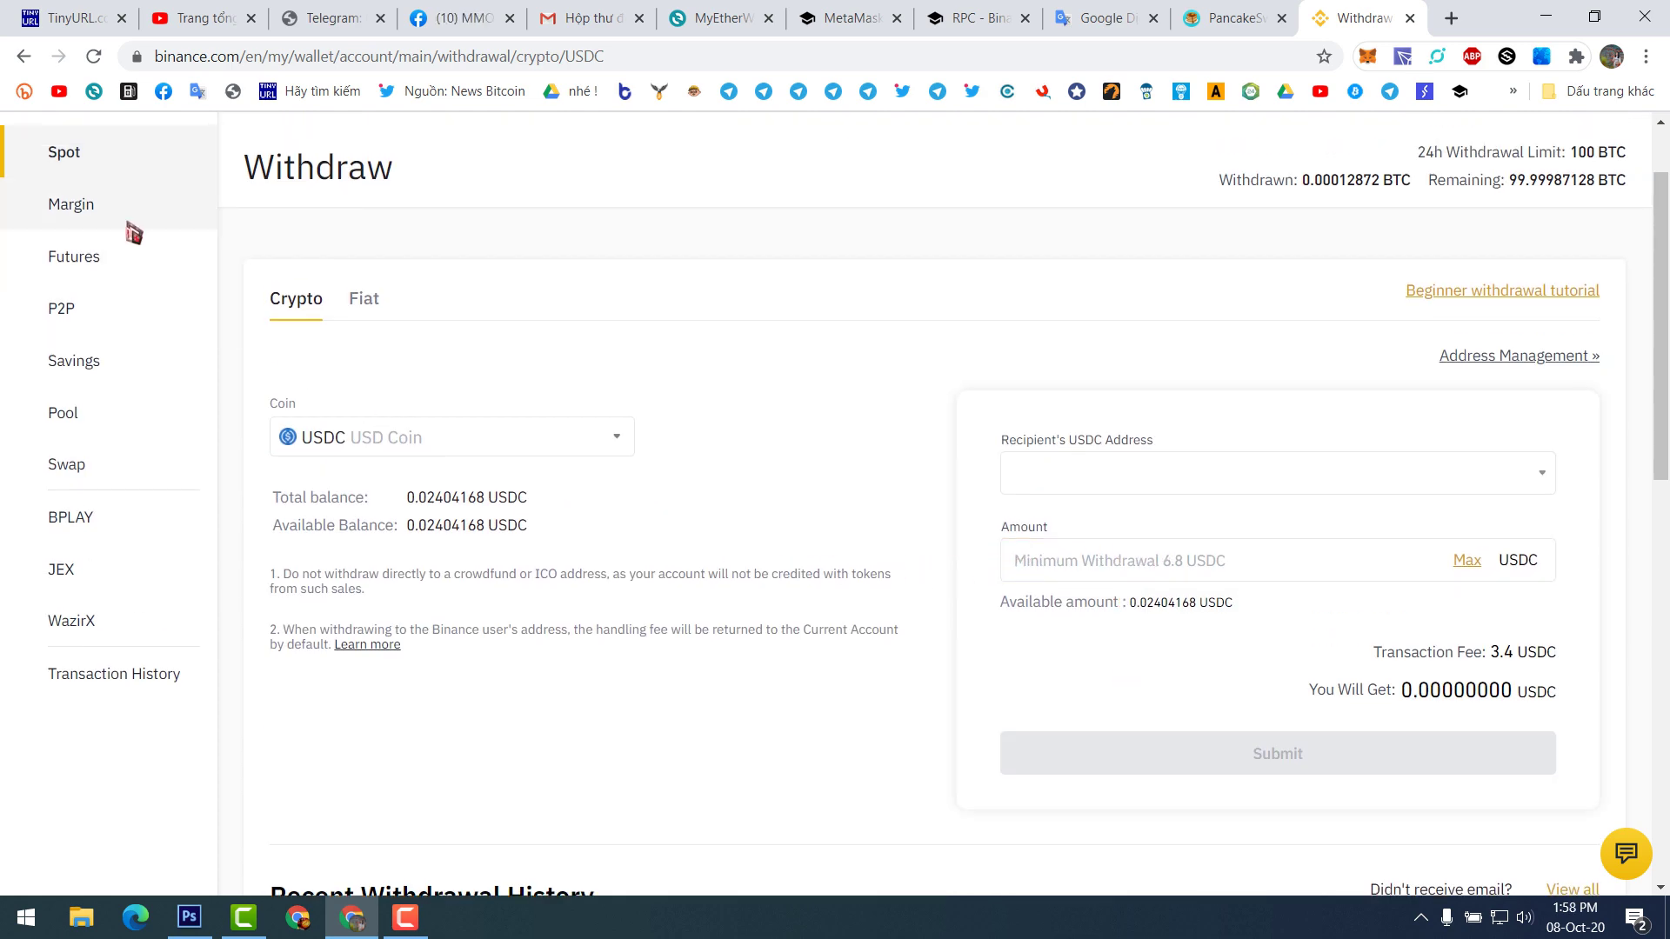
Step: Go back to the Spot wallet and look through the coin list, highlighting the ETH ticker
{"action": "left_click", "coordinate": [125, 170]}
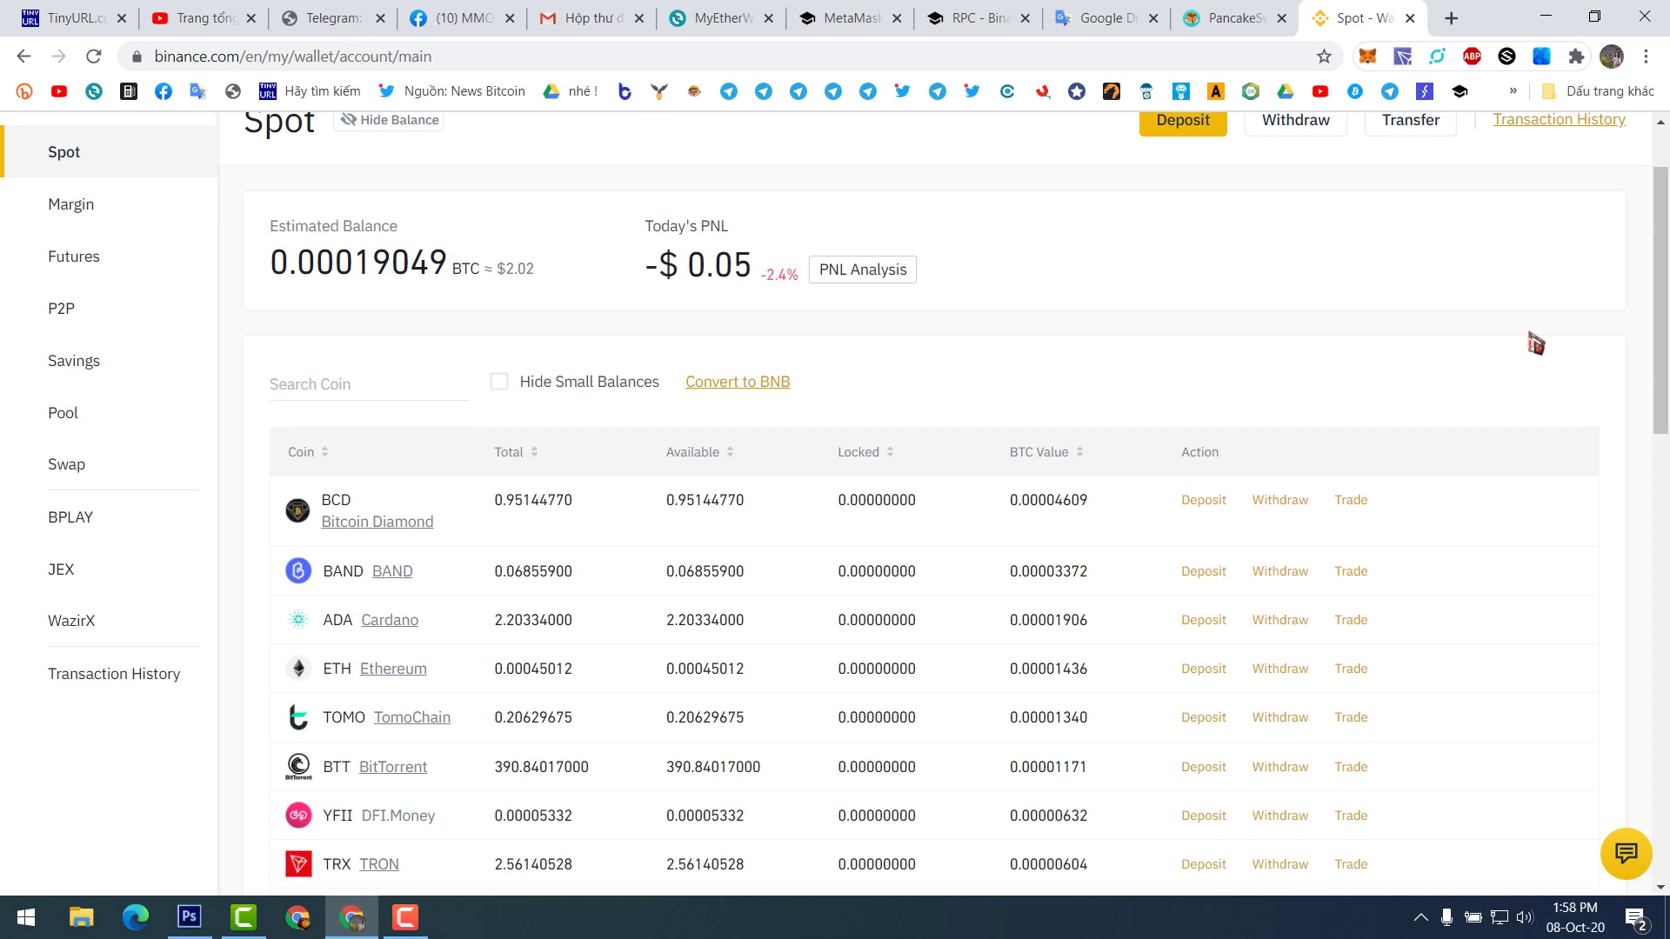
{"action": "scroll", "coordinate": [331, 676], "scroll_direction": "down", "scroll_amount": 4}
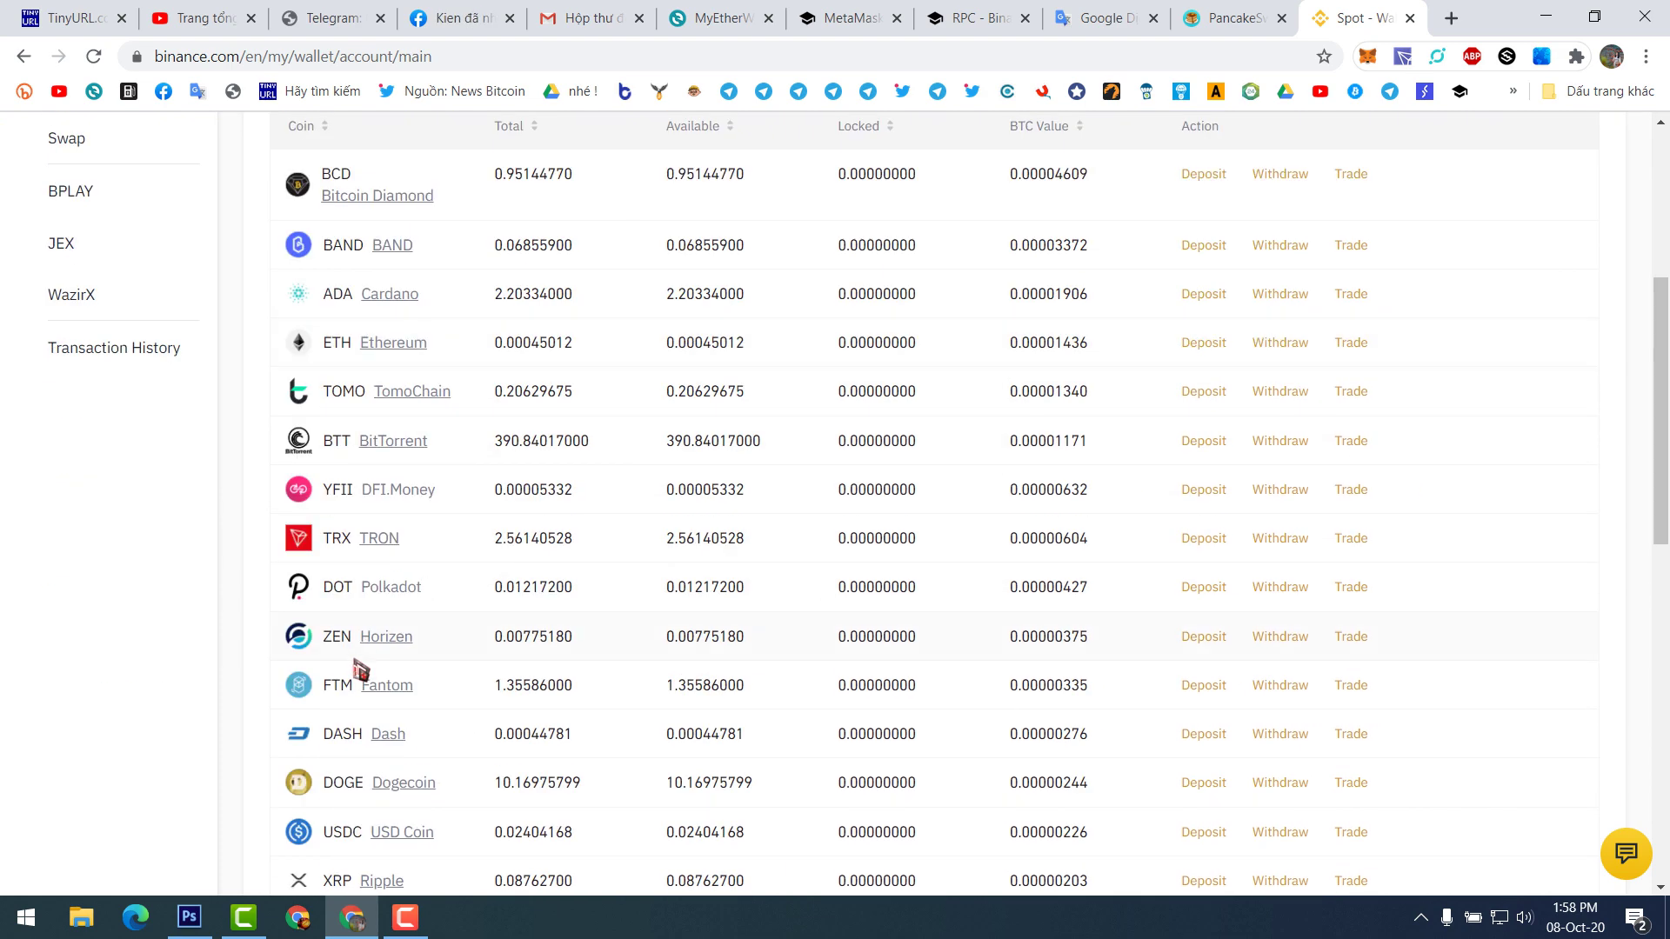
{"action": "scroll", "coordinate": [390, 675], "scroll_direction": "up", "scroll_amount": 4}
{"action": "scroll", "coordinate": [1214, 313], "scroll_direction": "up", "scroll_amount": 2}
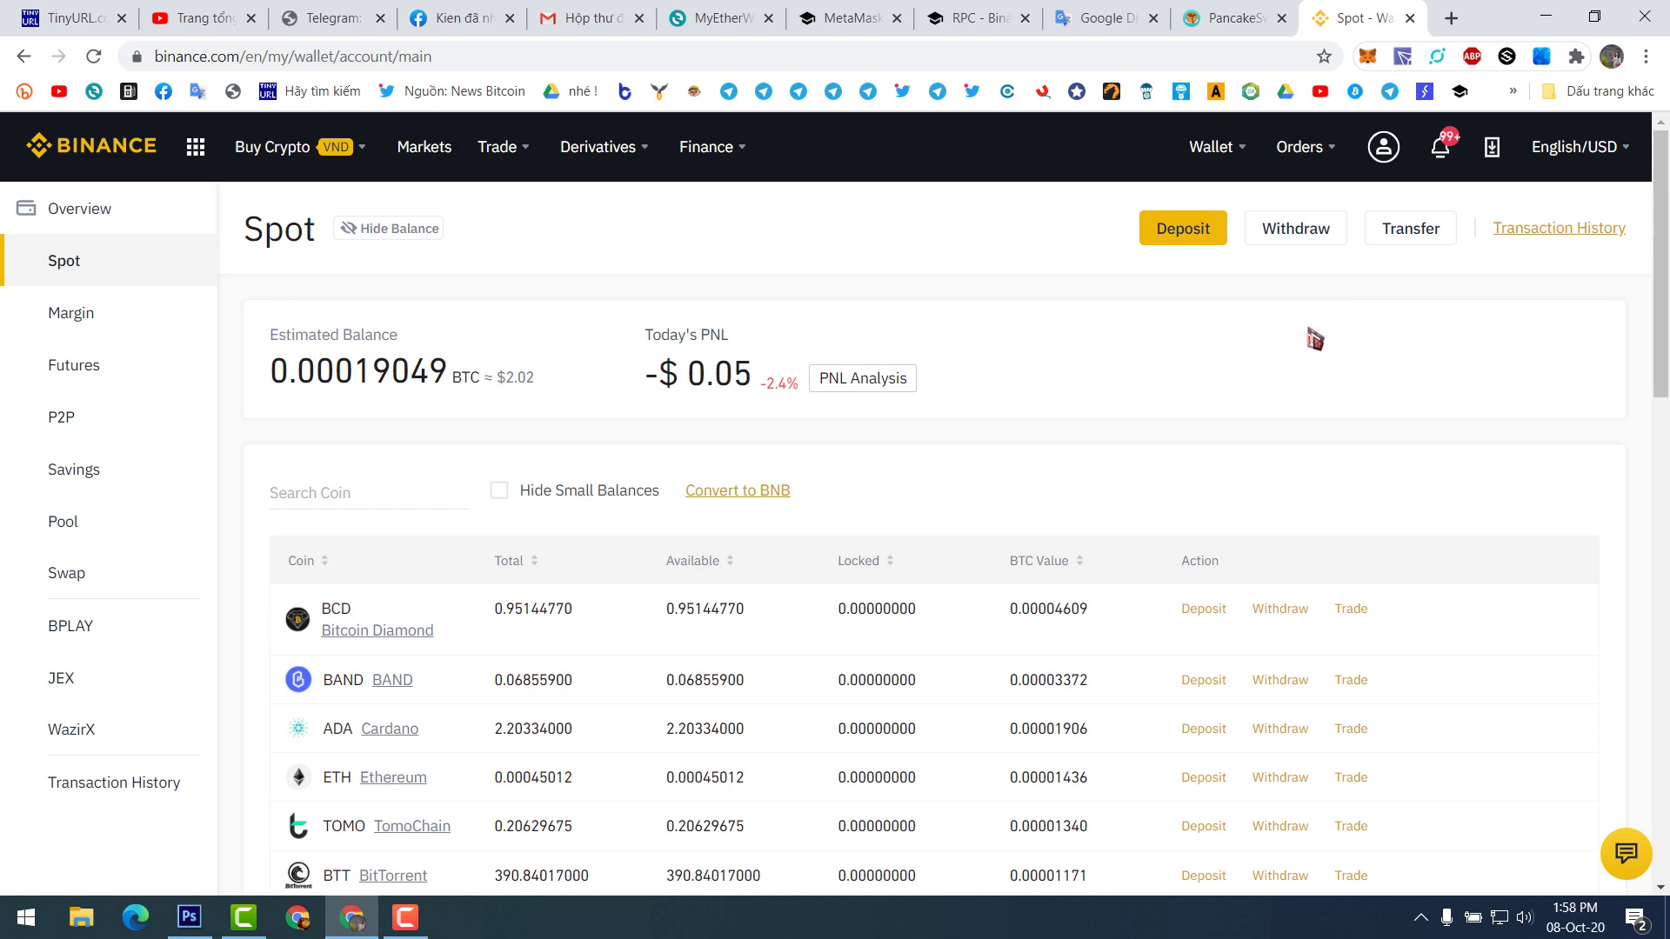
{"action": "scroll", "coordinate": [1312, 336], "scroll_direction": "down", "scroll_amount": 2}
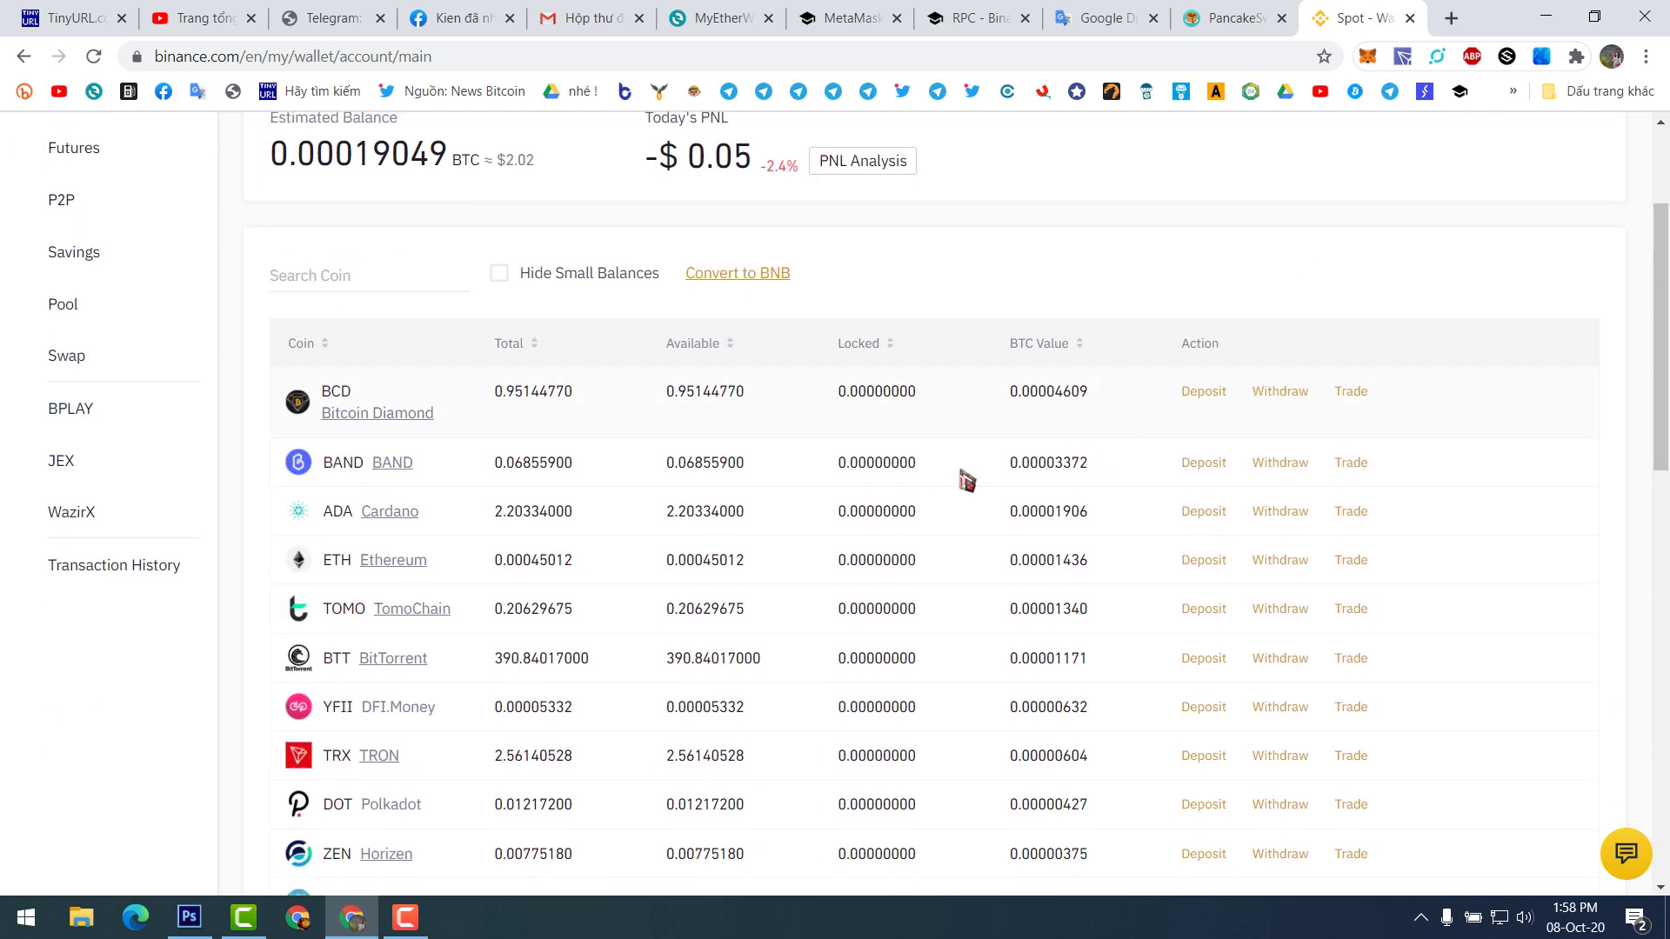
{"action": "double_click", "coordinate": [335, 561]}
{"action": "scroll", "coordinate": [1003, 369], "scroll_direction": "up", "scroll_amount": 1}
{"action": "scroll", "coordinate": [1003, 369], "scroll_direction": "up", "scroll_amount": 2}
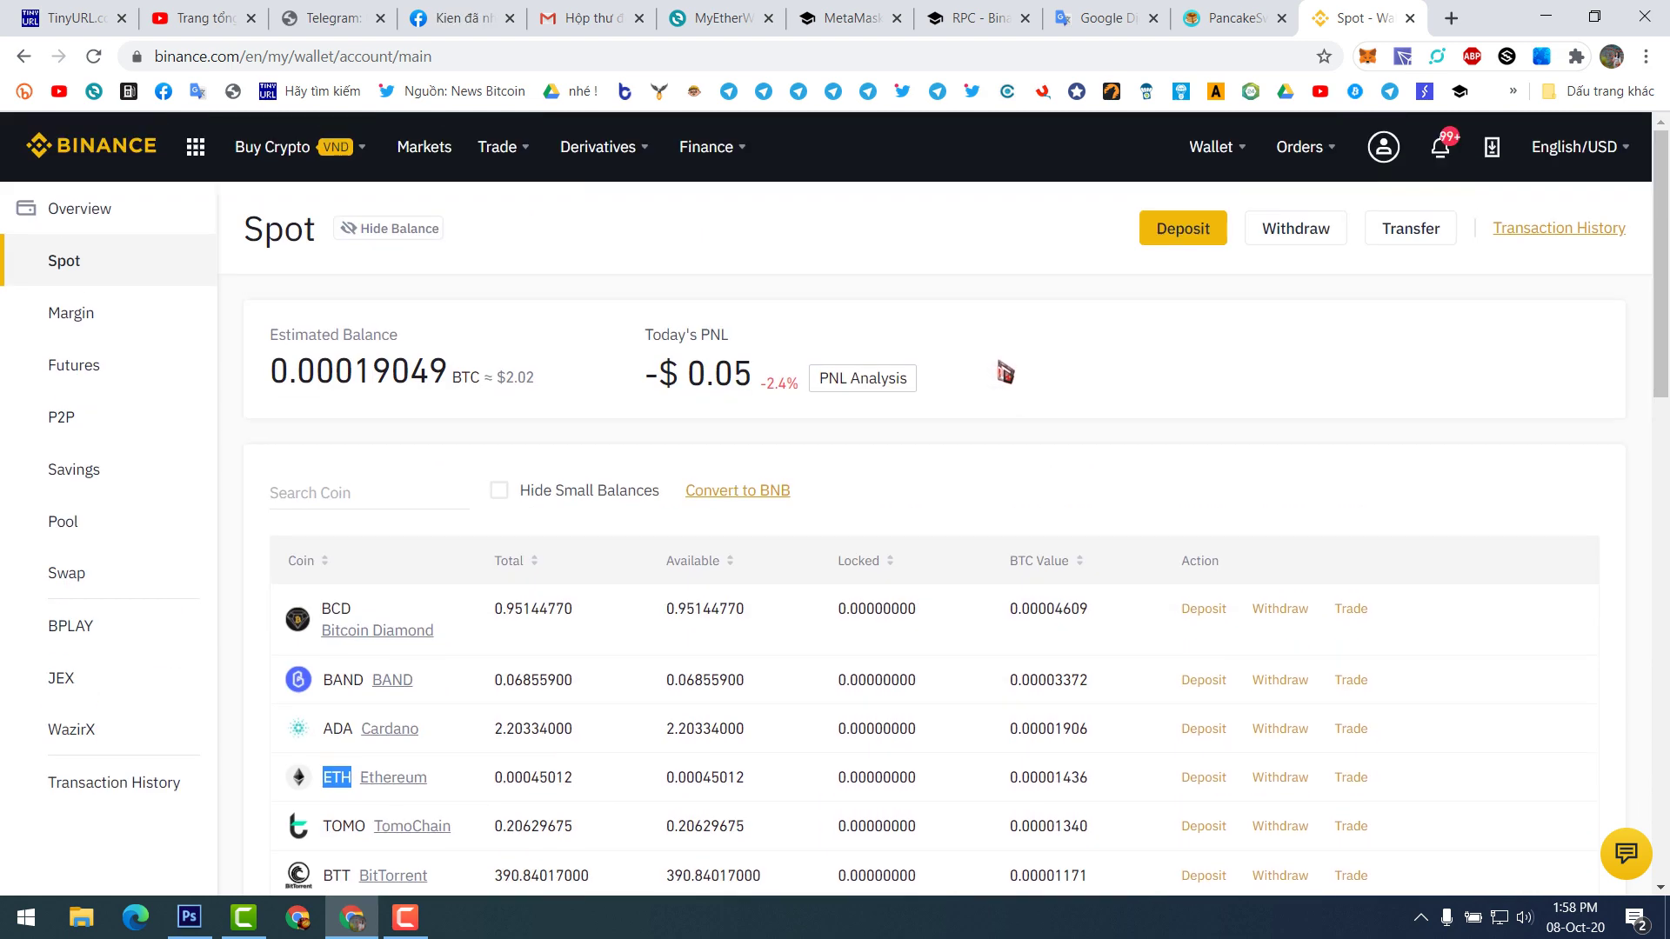
{"action": "scroll", "coordinate": [1016, 371], "scroll_direction": "down", "scroll_amount": 3}
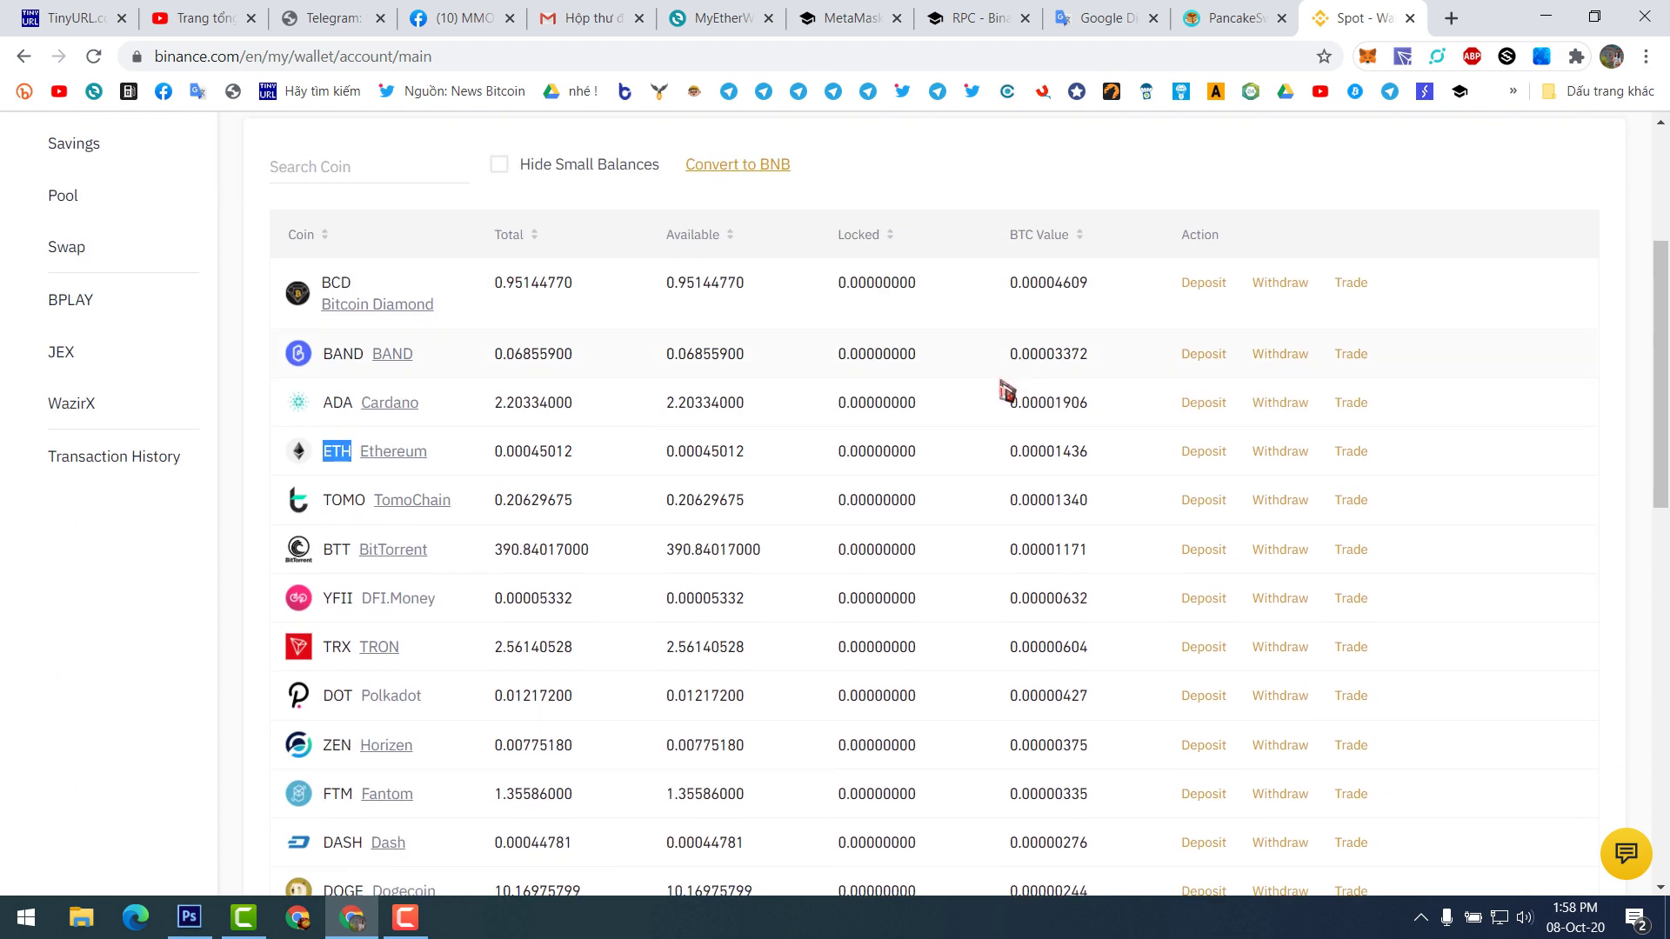
Step: Highlight the Ethereum ticker, name and total balance in the Spot coin list, and clear the highlight
{"action": "left_click", "coordinate": [1580, 352]}
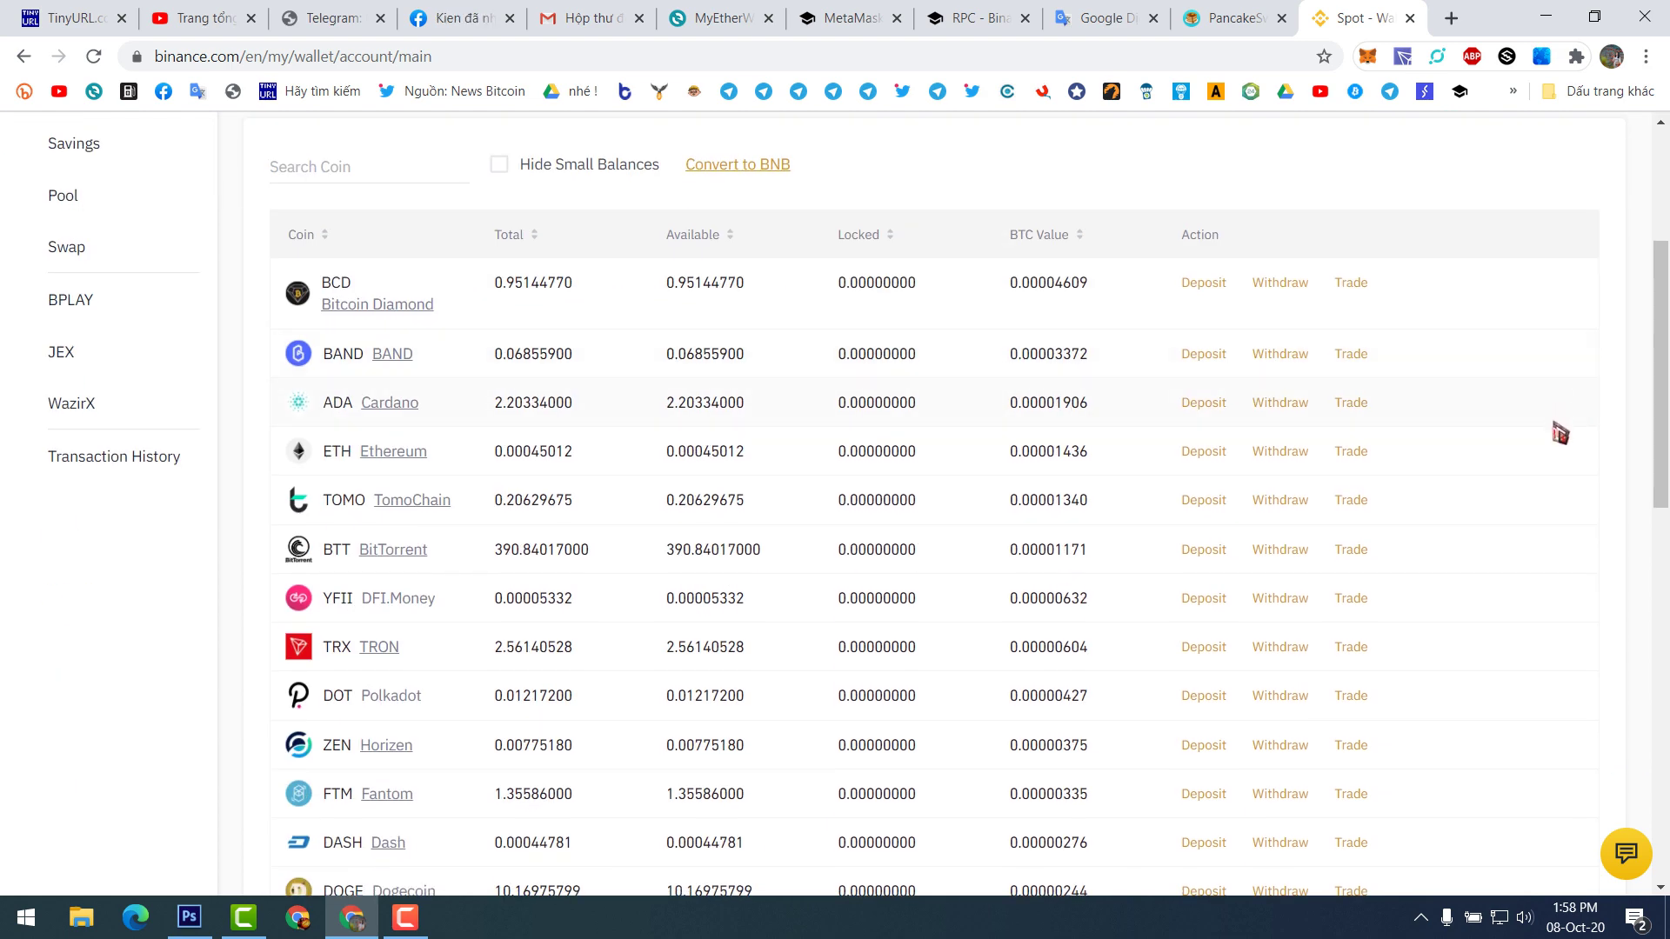
{"action": "scroll", "coordinate": [1604, 533], "scroll_direction": "up", "scroll_amount": 1}
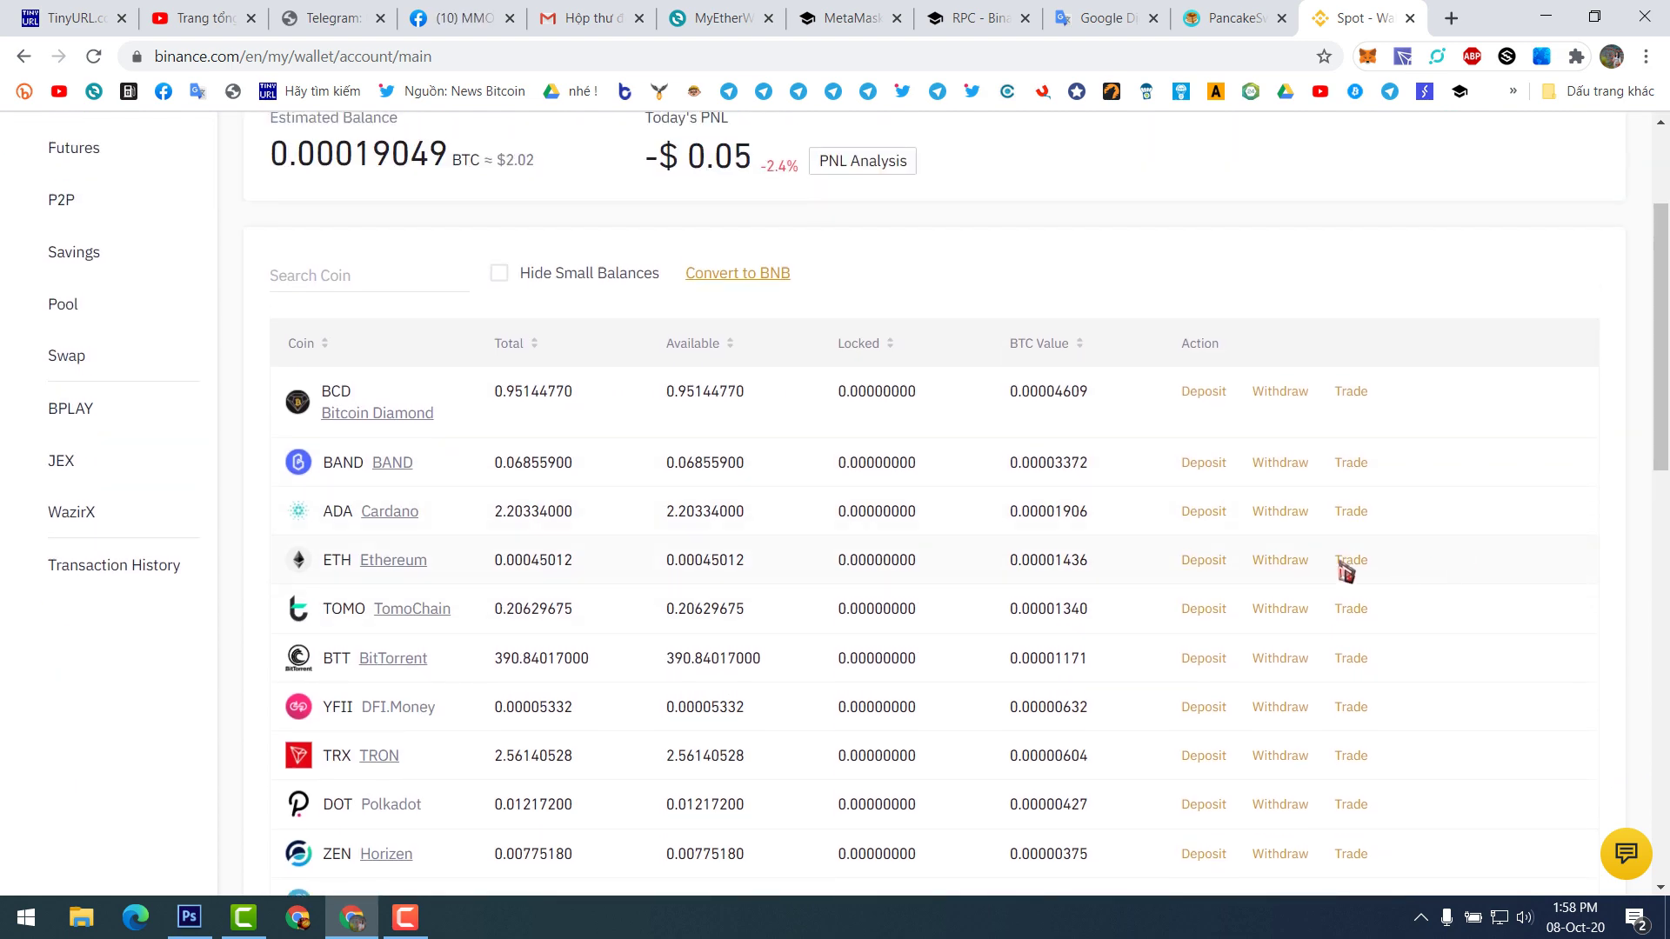
{"action": "left_click_drag", "start_coordinate": [441, 559], "coordinate": [616, 557]}
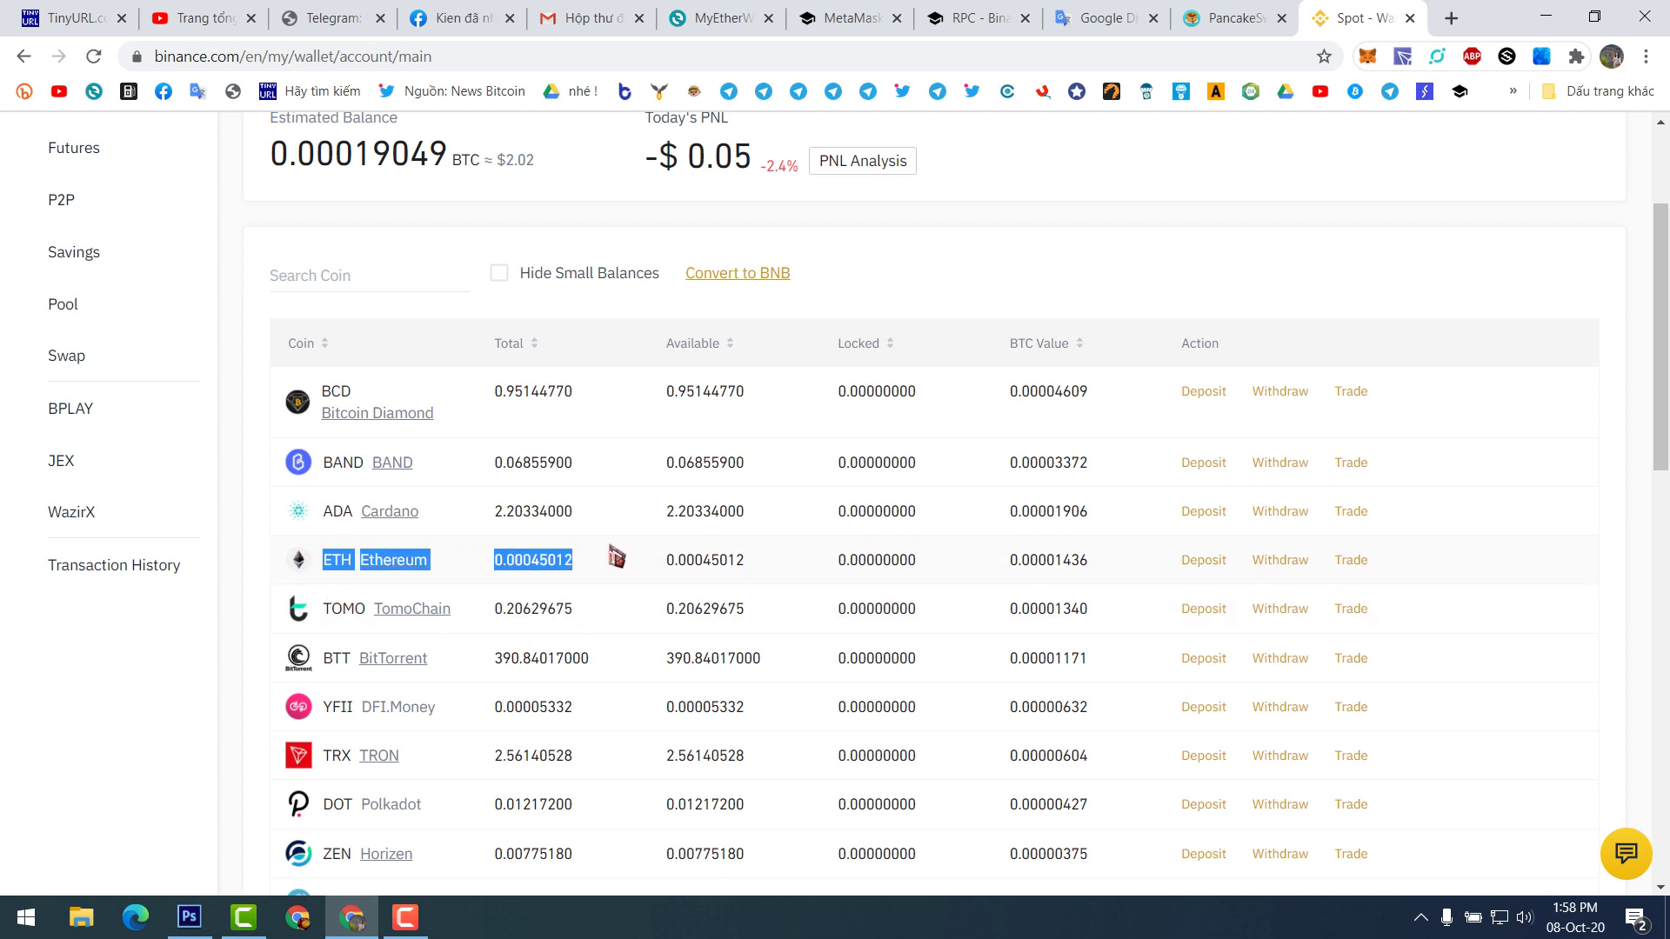
{"action": "left_click", "coordinate": [1075, 537]}
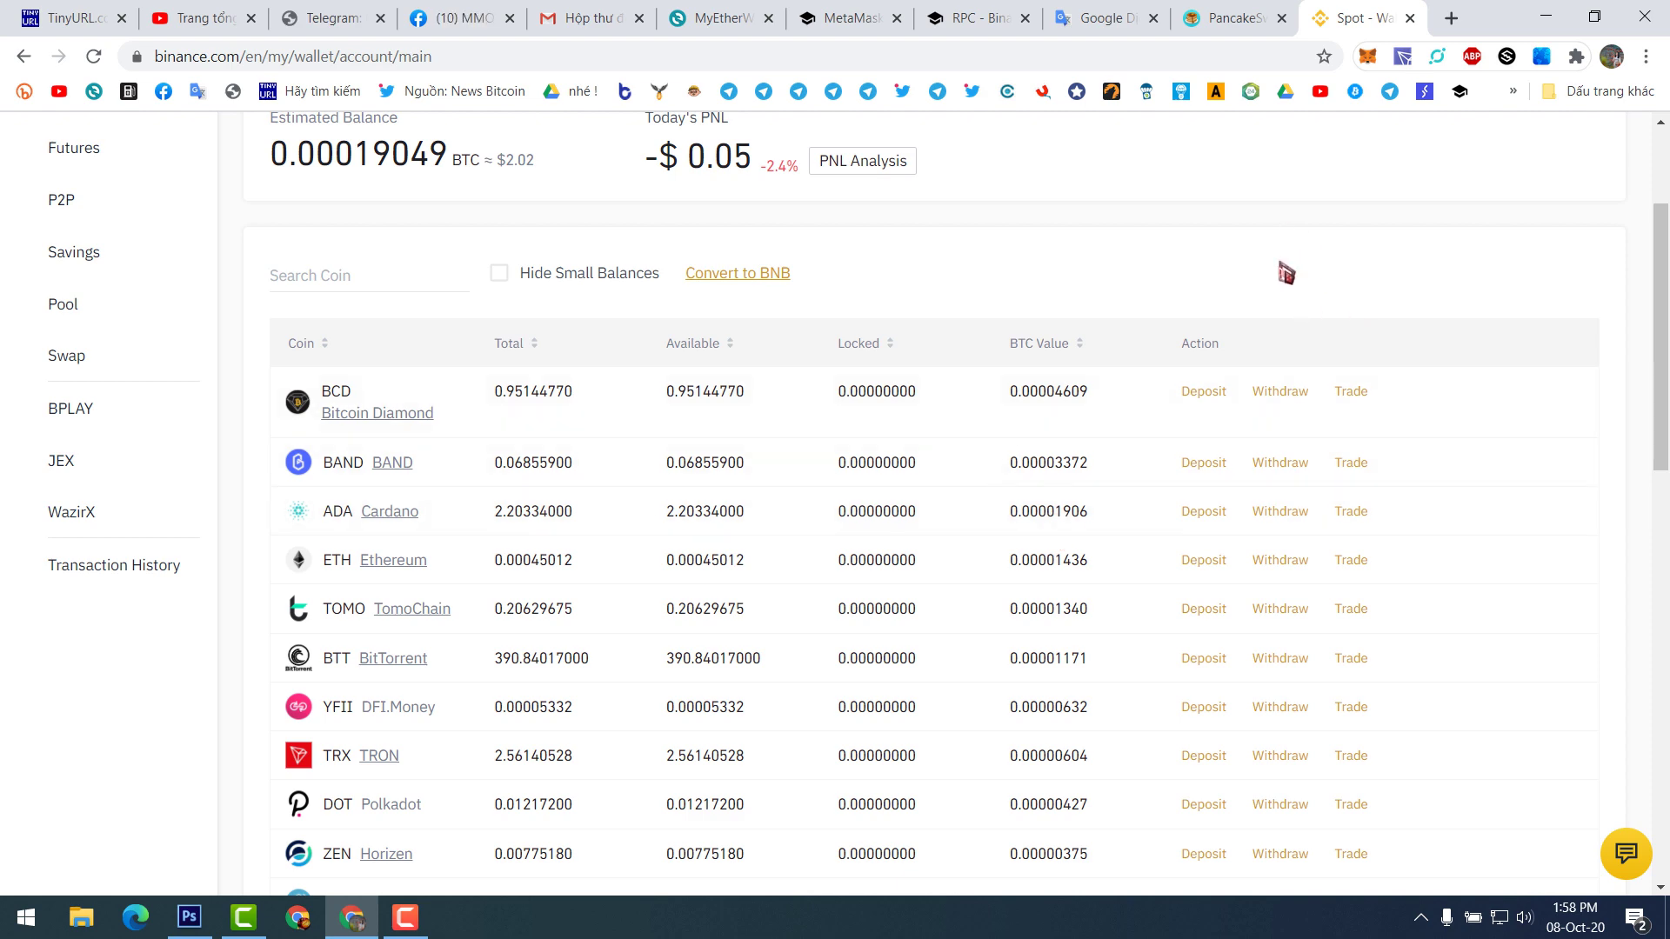
{"action": "scroll", "coordinate": [1304, 276], "scroll_direction": "up", "scroll_amount": 3}
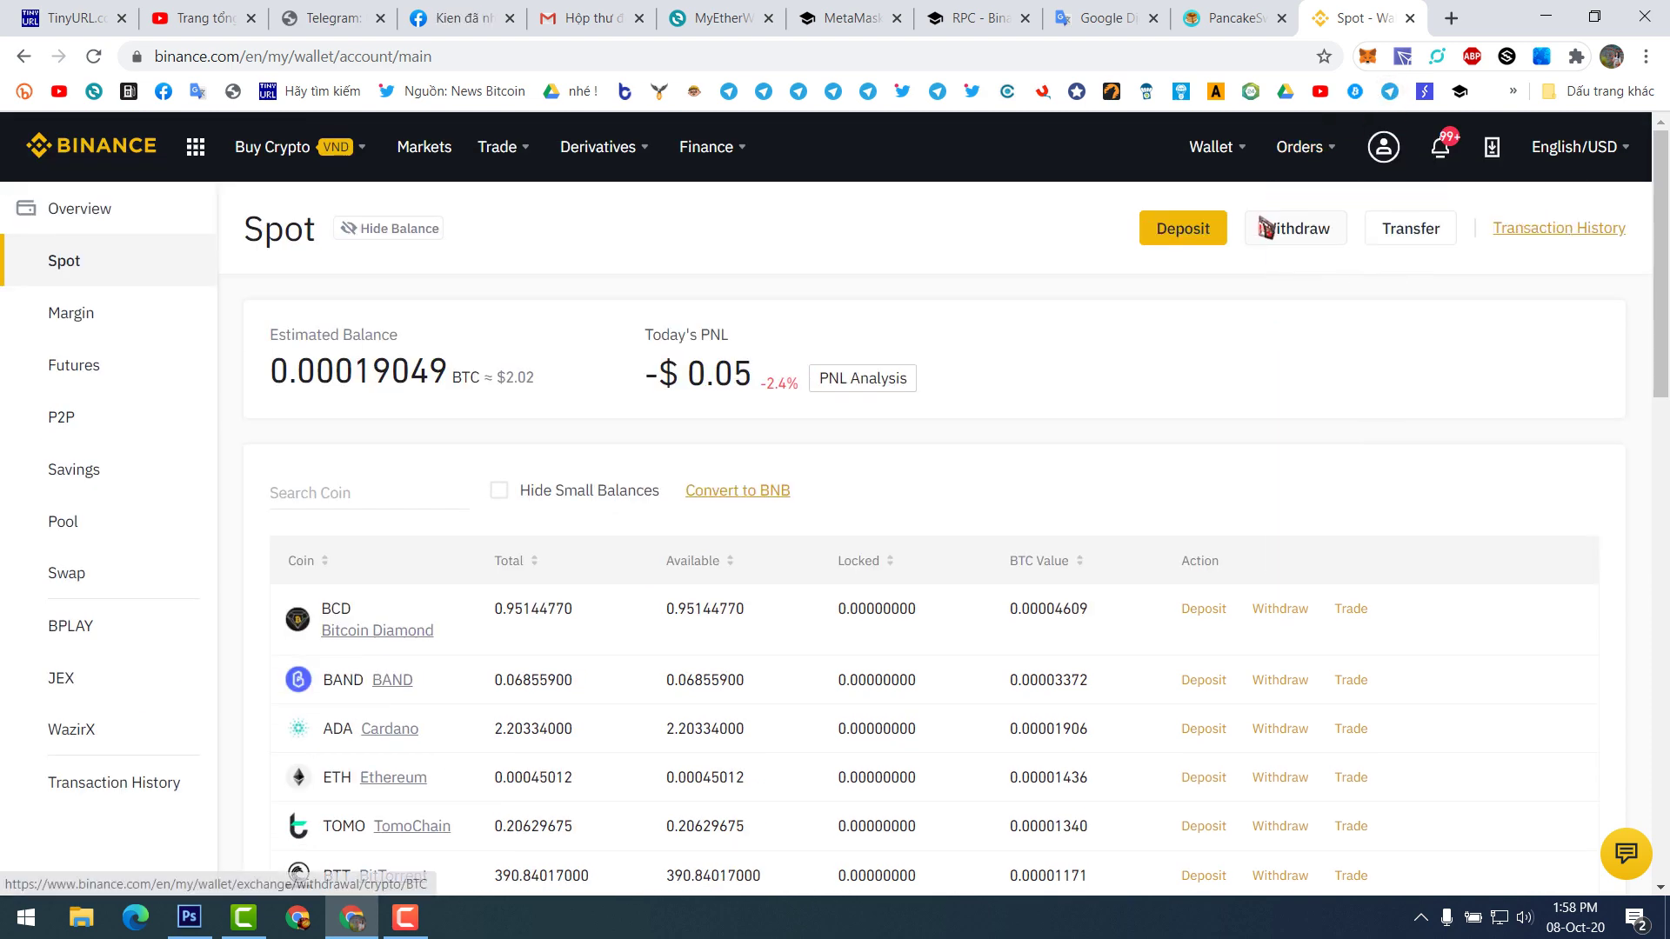
Step: Open the MetaMask wallet extension in its expanded full-page view
{"action": "mouse_move", "coordinate": [1437, 143]}
{"action": "left_click", "coordinate": [1367, 55]}
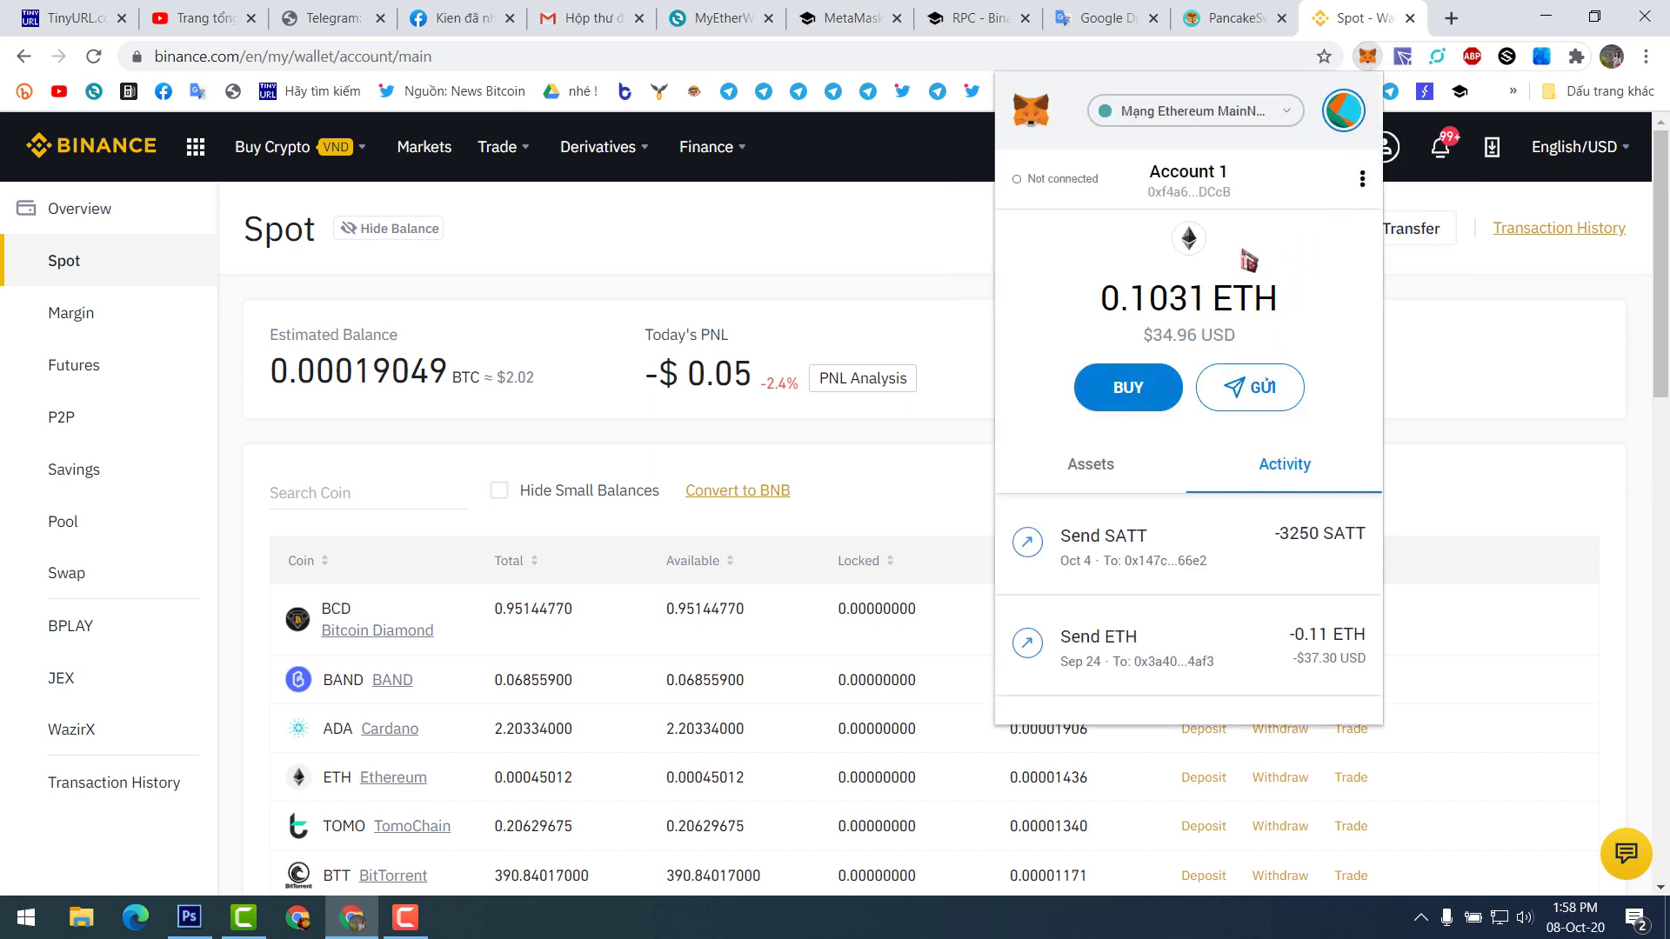
{"action": "left_click", "coordinate": [1362, 179]}
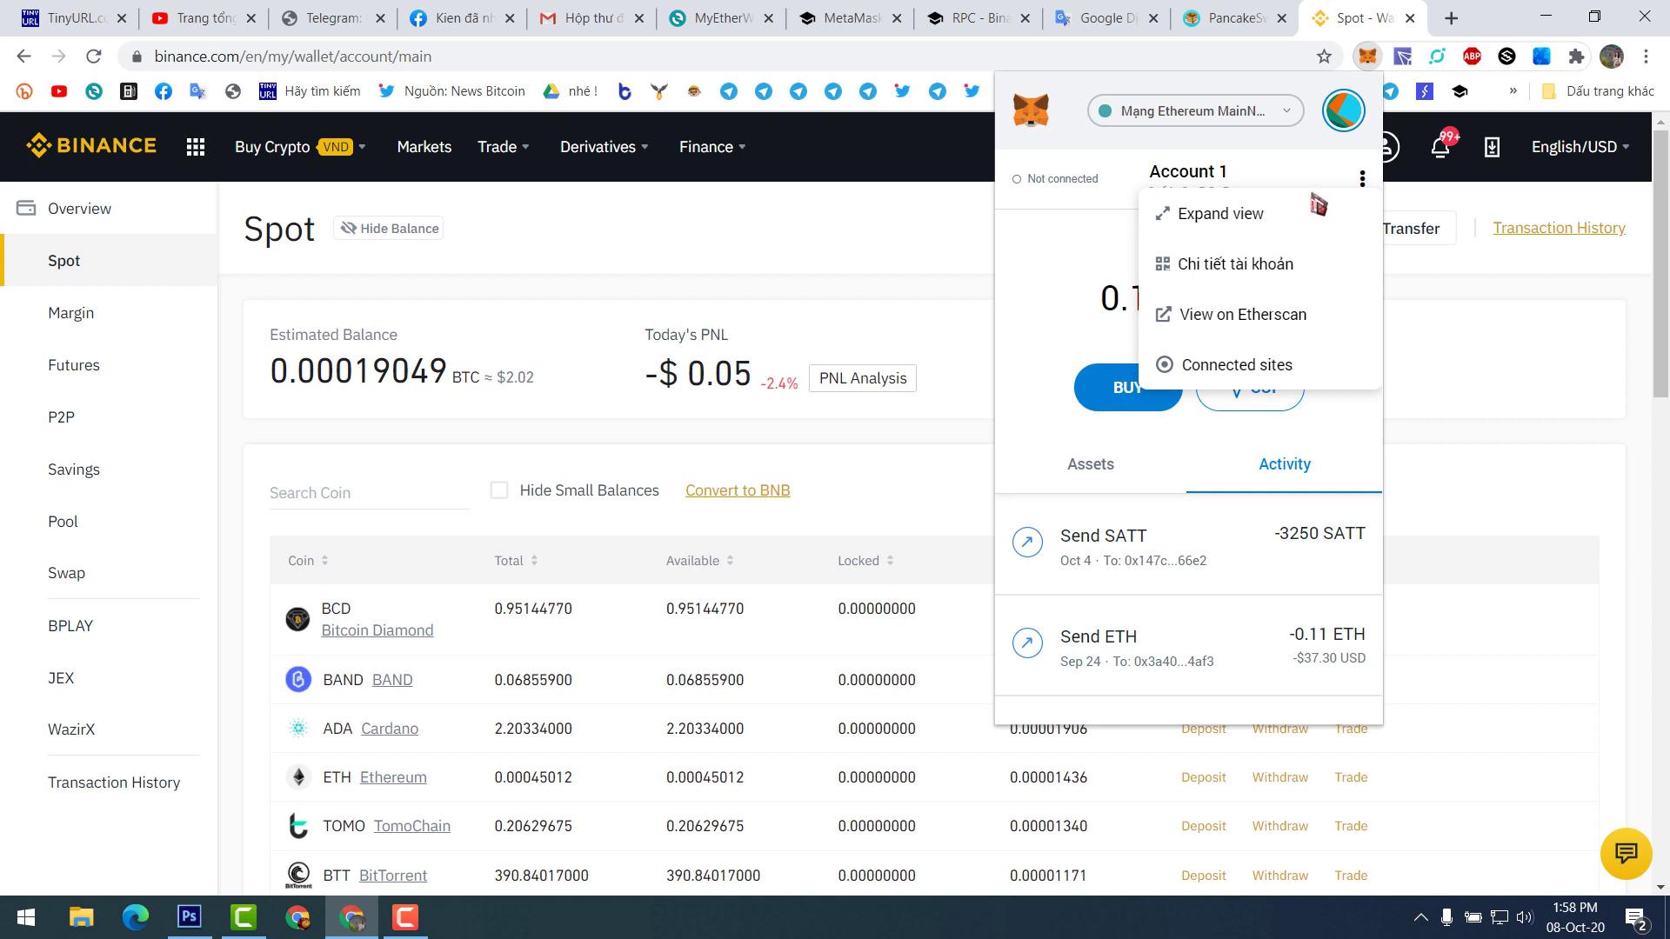
{"action": "left_click", "coordinate": [1264, 228]}
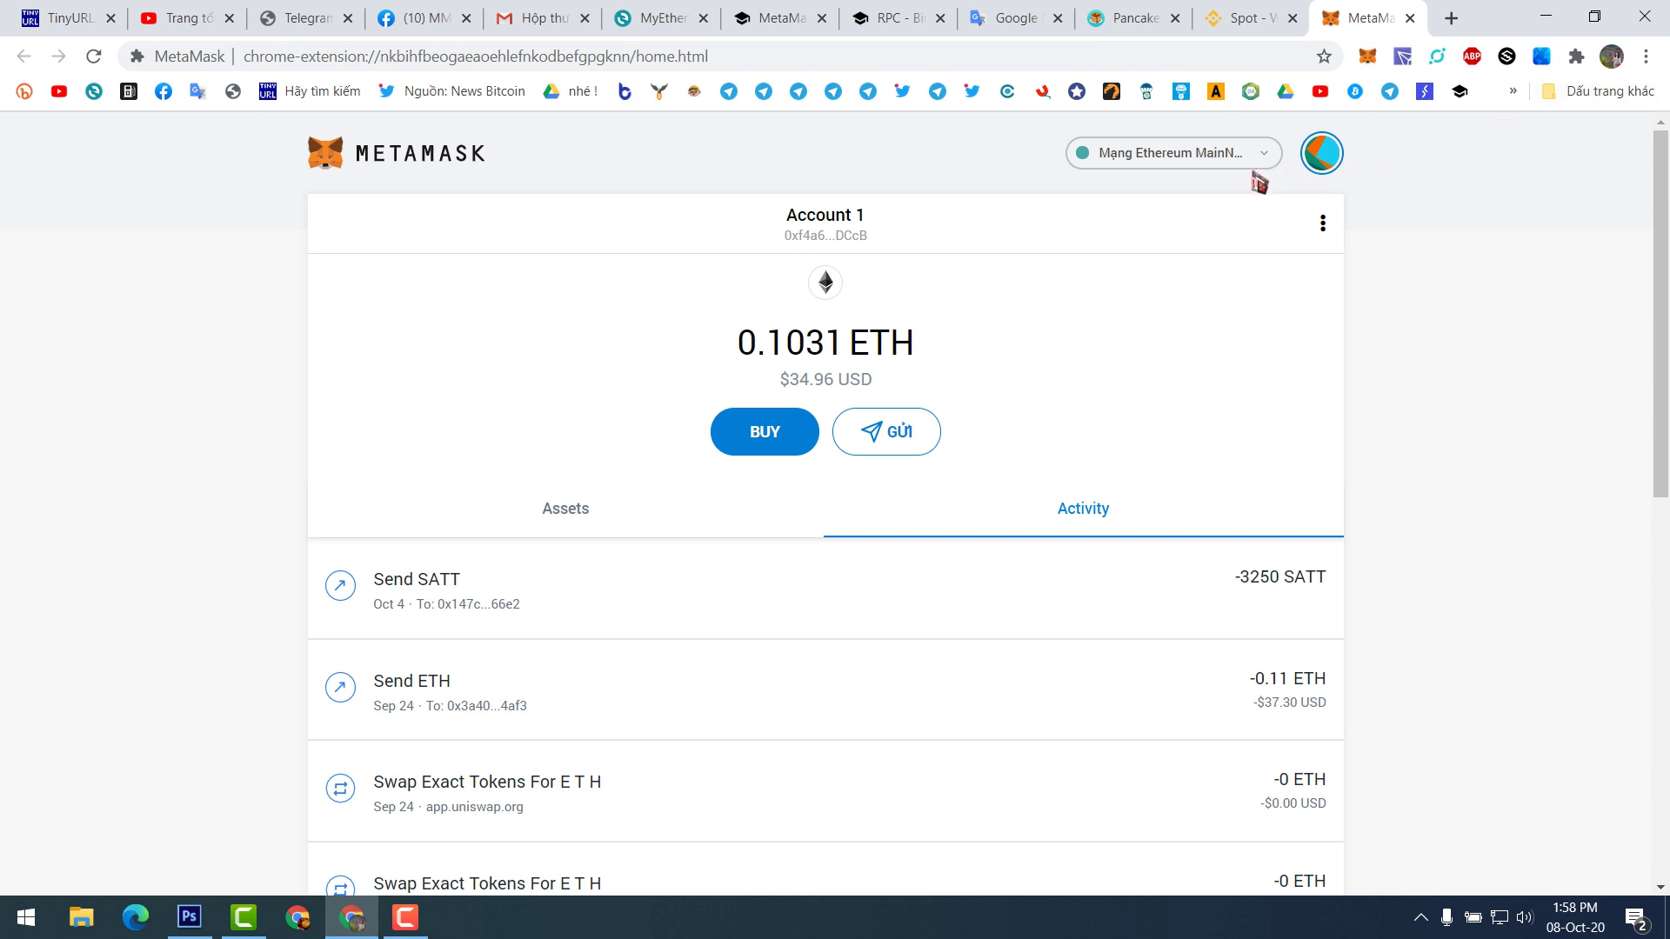
Step: Check the mainnet notes in Google Translate and examine the recommended and backup BSC RPC endpoints in the Binance Chain Docs
{"action": "left_click", "coordinate": [1024, 31]}
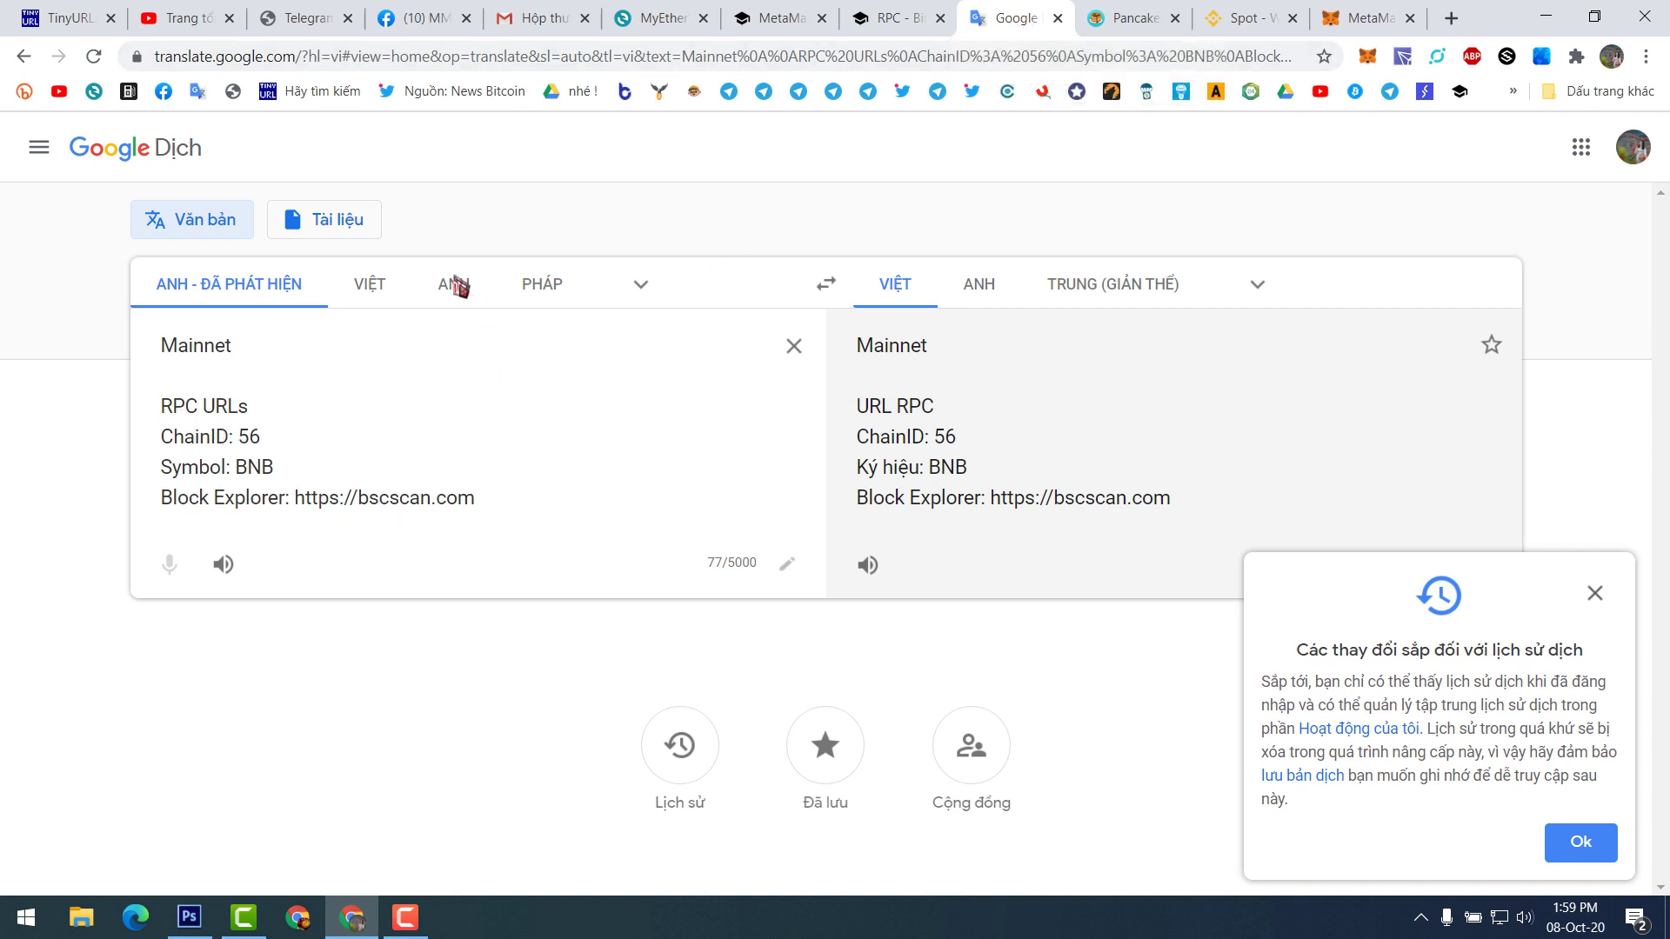
{"action": "left_click", "coordinate": [896, 19]}
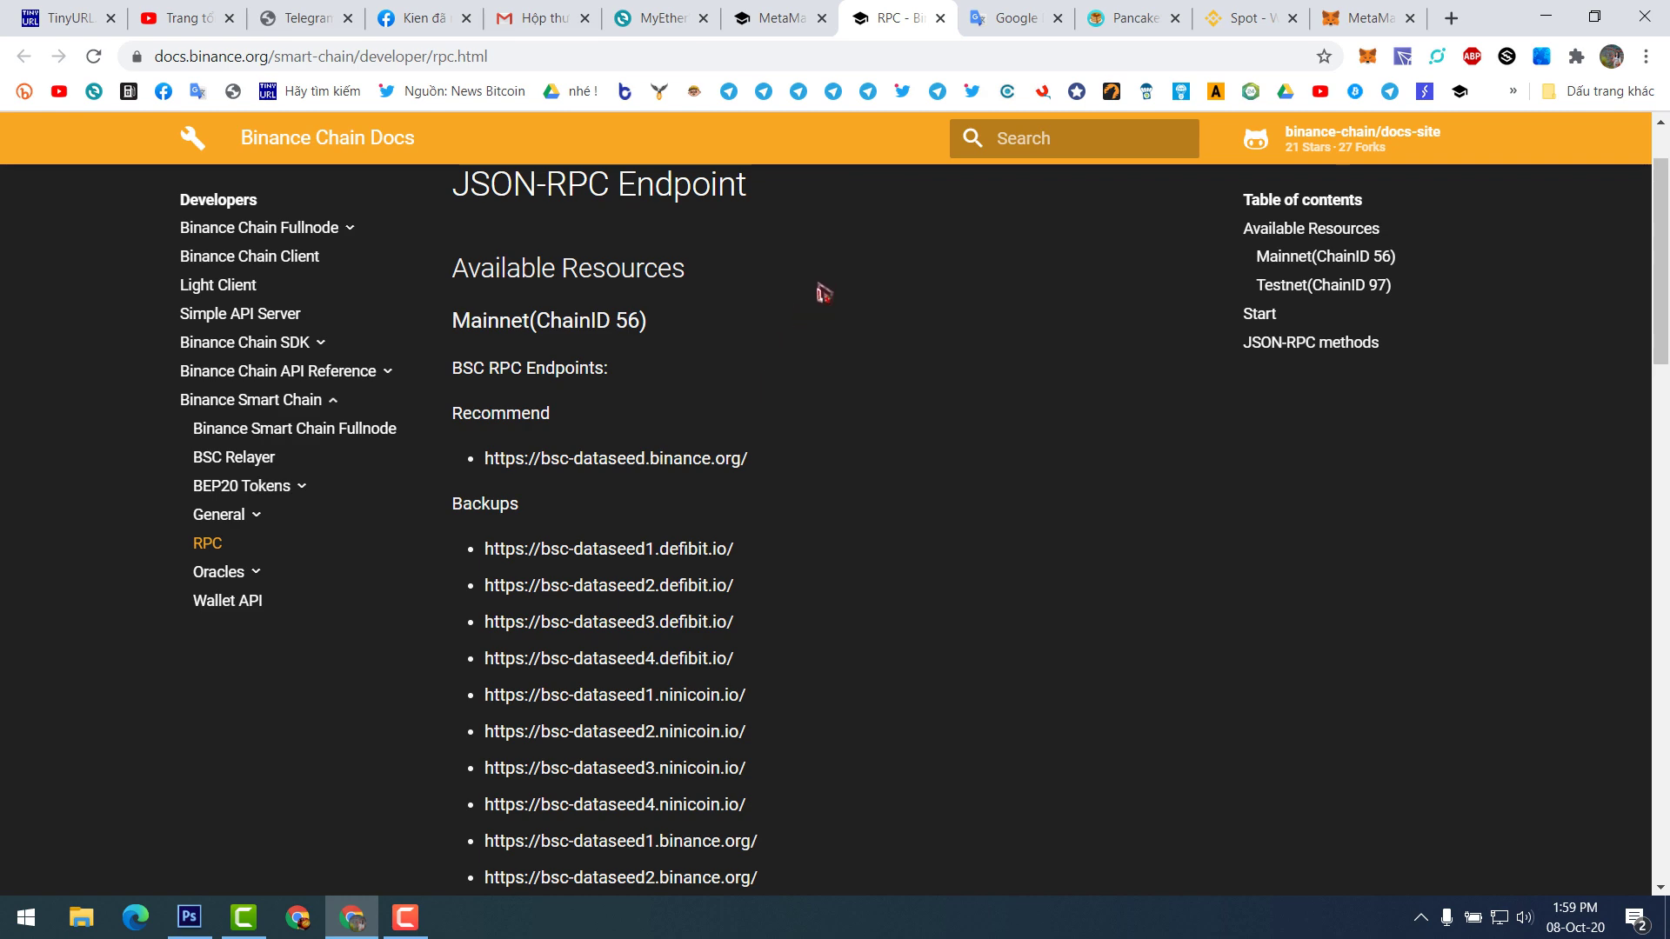
{"action": "scroll", "coordinate": [824, 293], "scroll_direction": "up", "scroll_amount": 2}
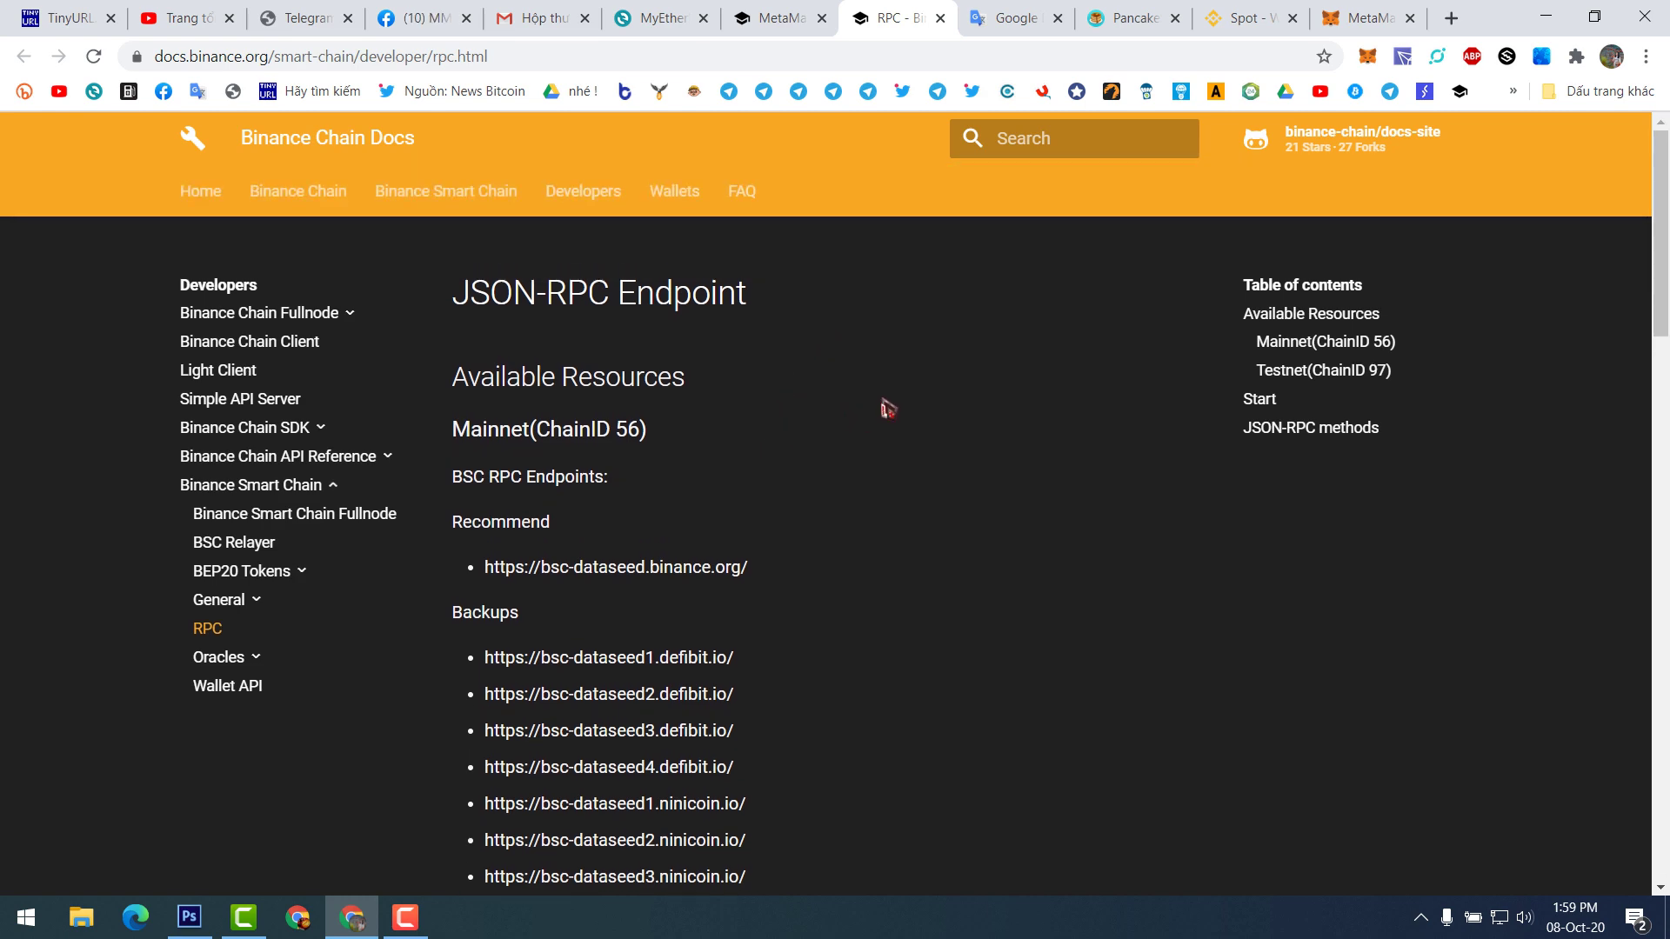
{"action": "scroll", "coordinate": [1109, 468], "scroll_direction": "down", "scroll_amount": 5}
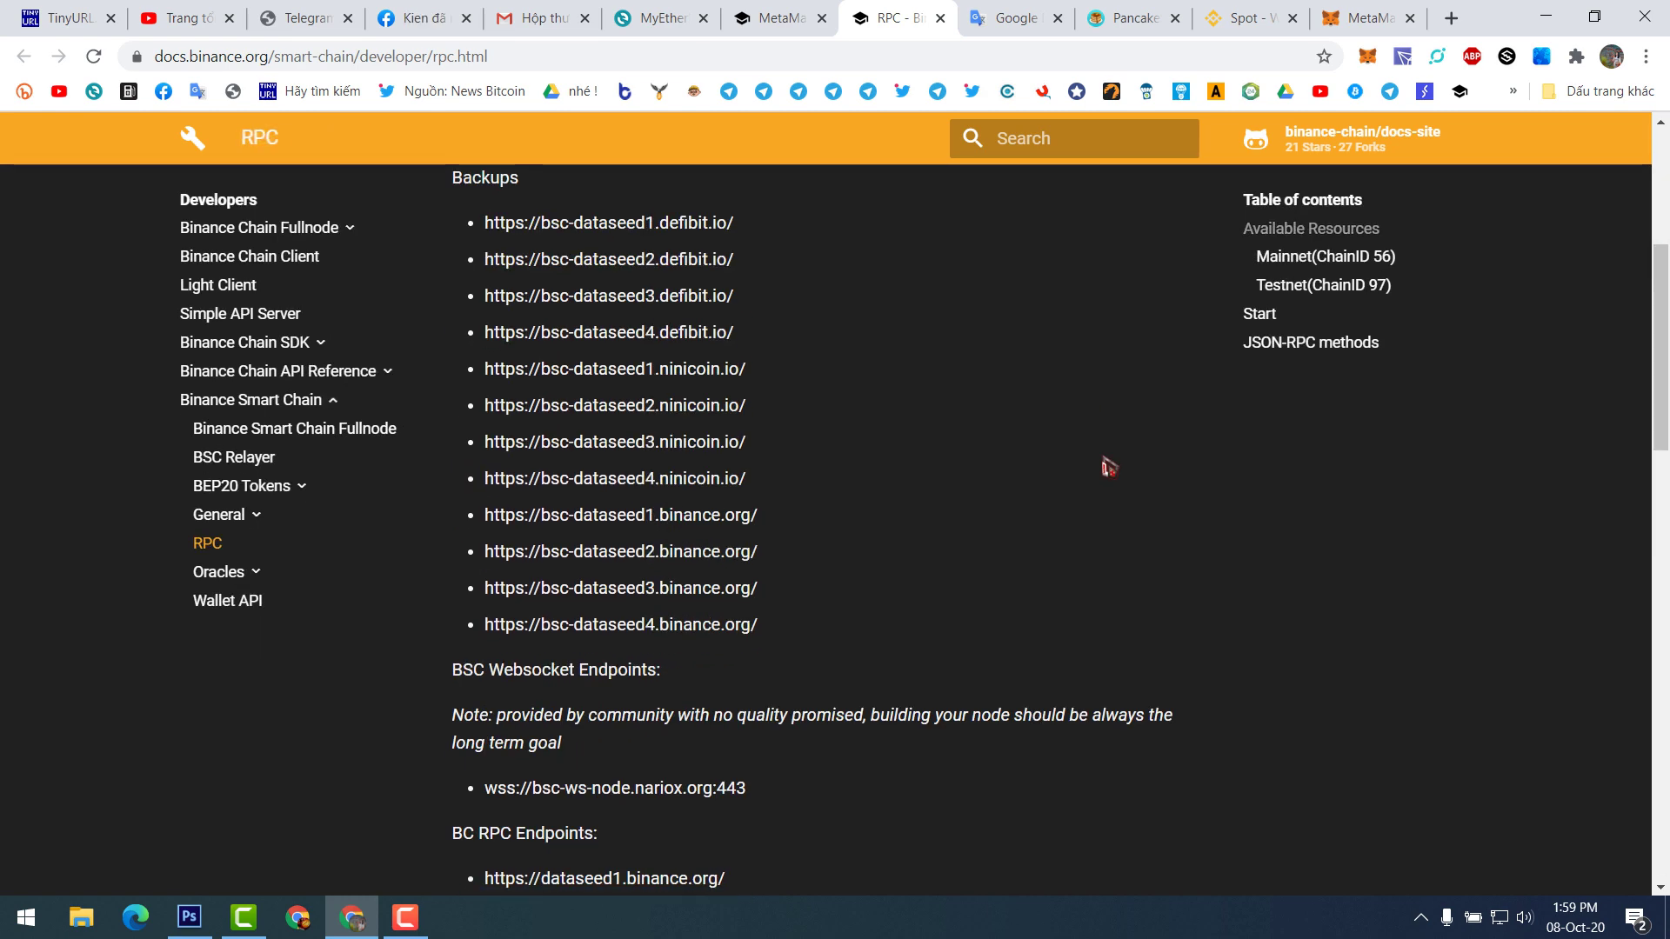
{"action": "scroll", "coordinate": [1109, 468], "scroll_direction": "up", "scroll_amount": 2}
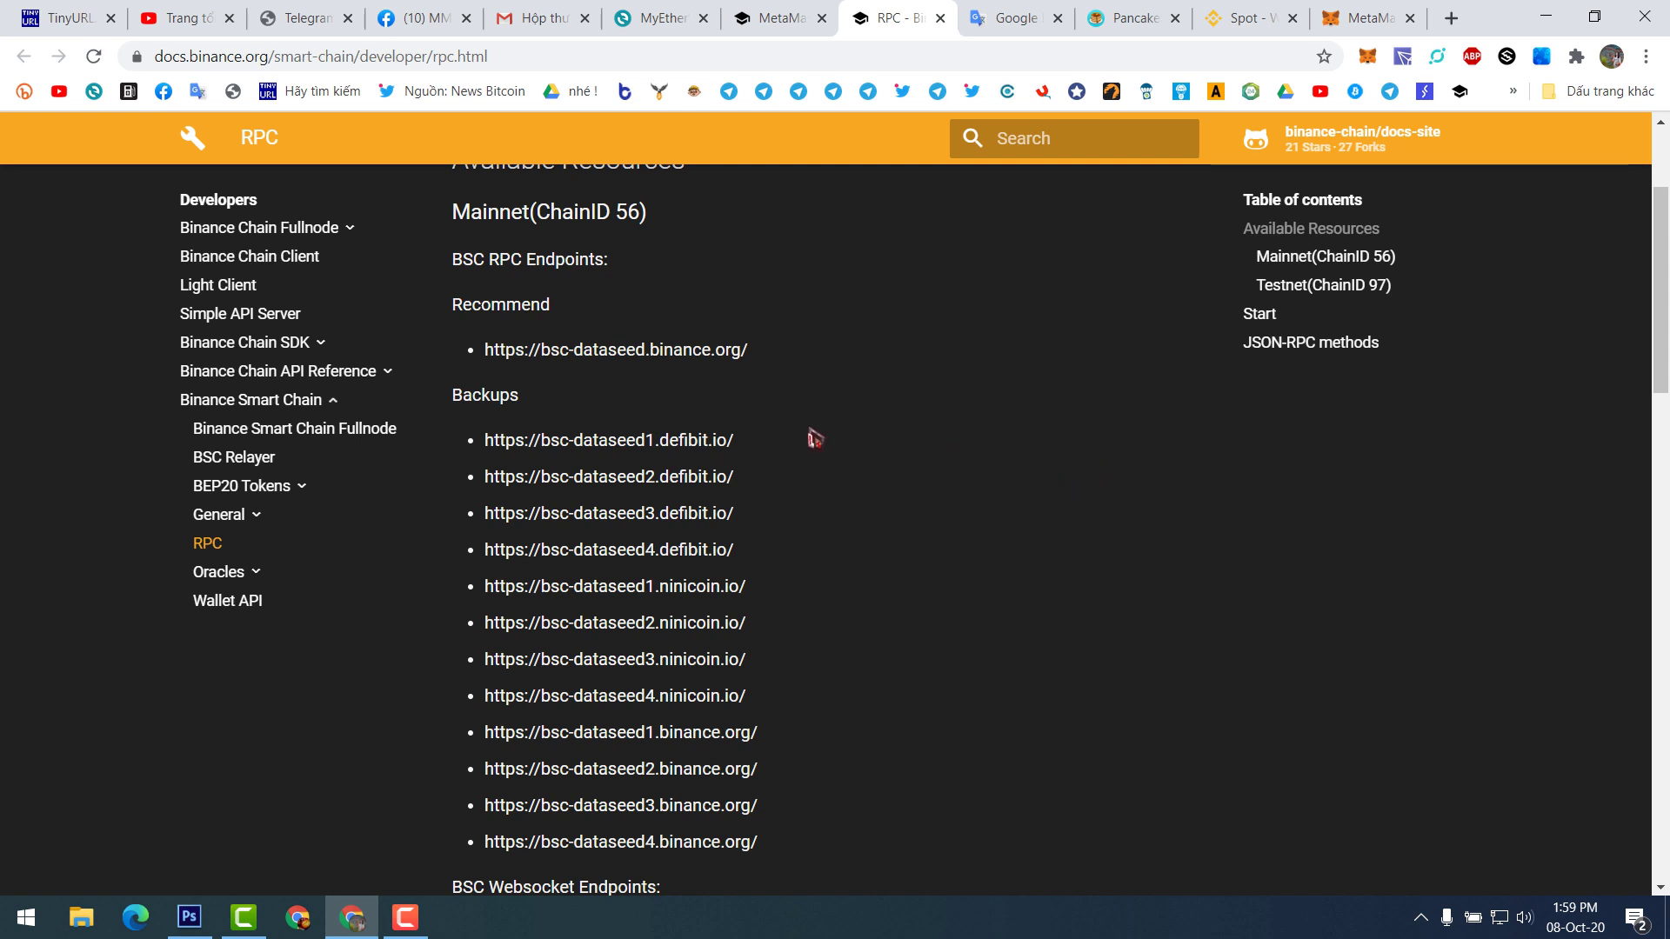
{"action": "left_click_drag", "start_coordinate": [692, 356], "coordinate": [773, 362]}
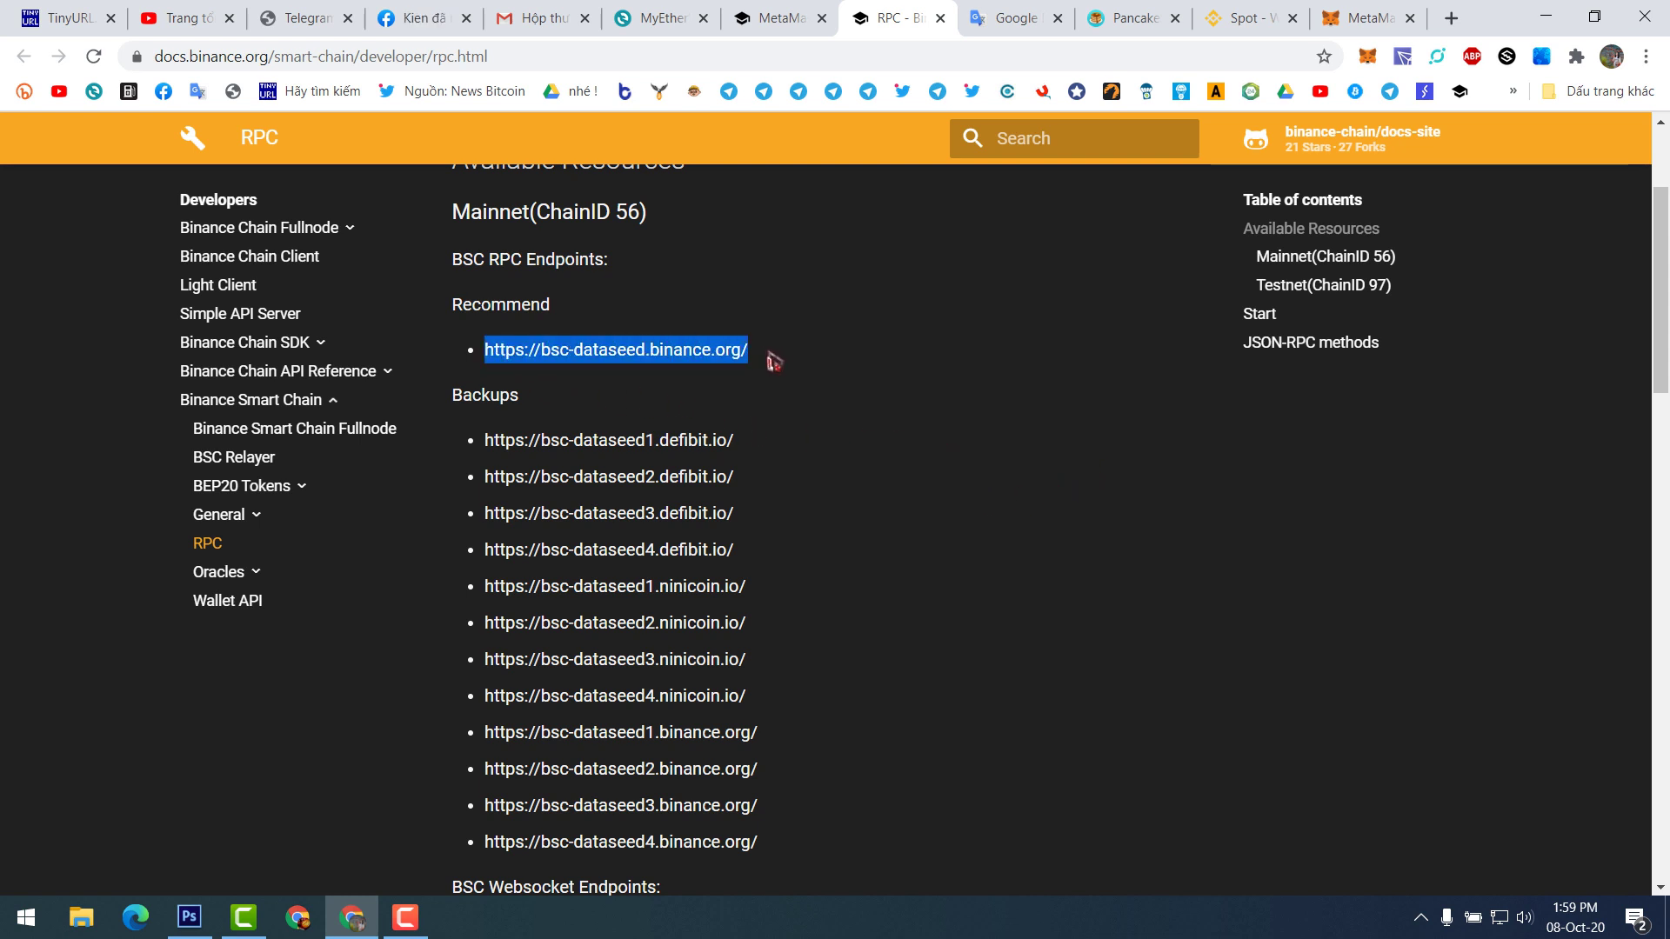
{"action": "left_click_drag", "start_coordinate": [481, 454], "coordinate": [764, 452]}
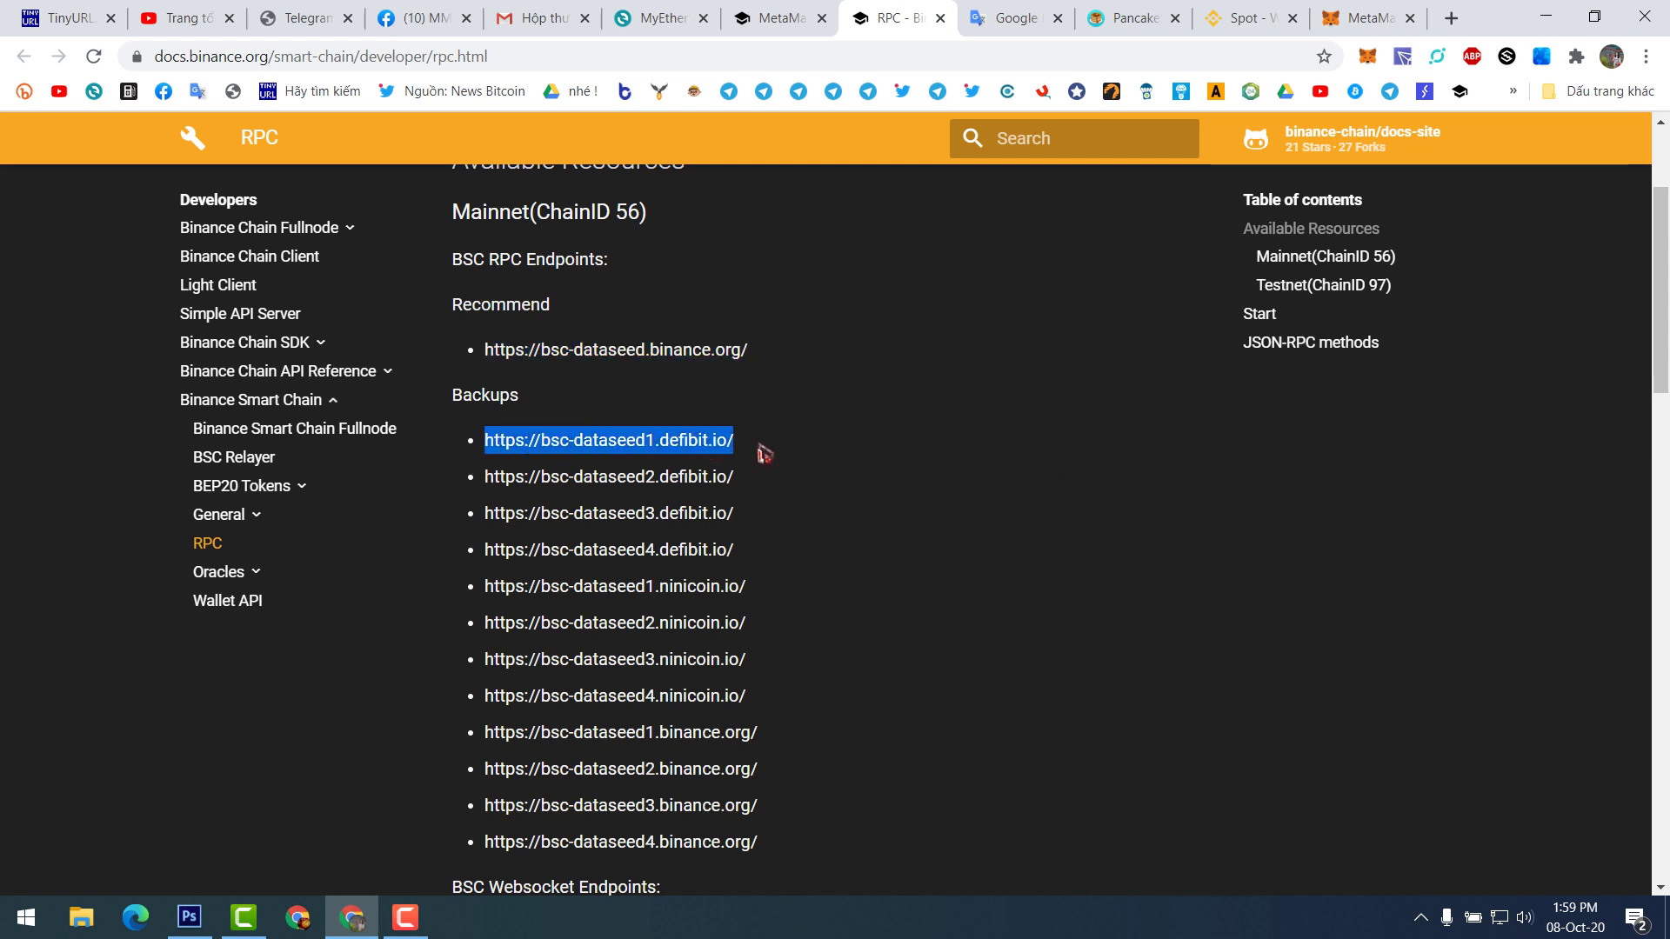
{"action": "left_click", "coordinate": [880, 467]}
{"action": "left_click_drag", "start_coordinate": [479, 476], "coordinate": [711, 509]}
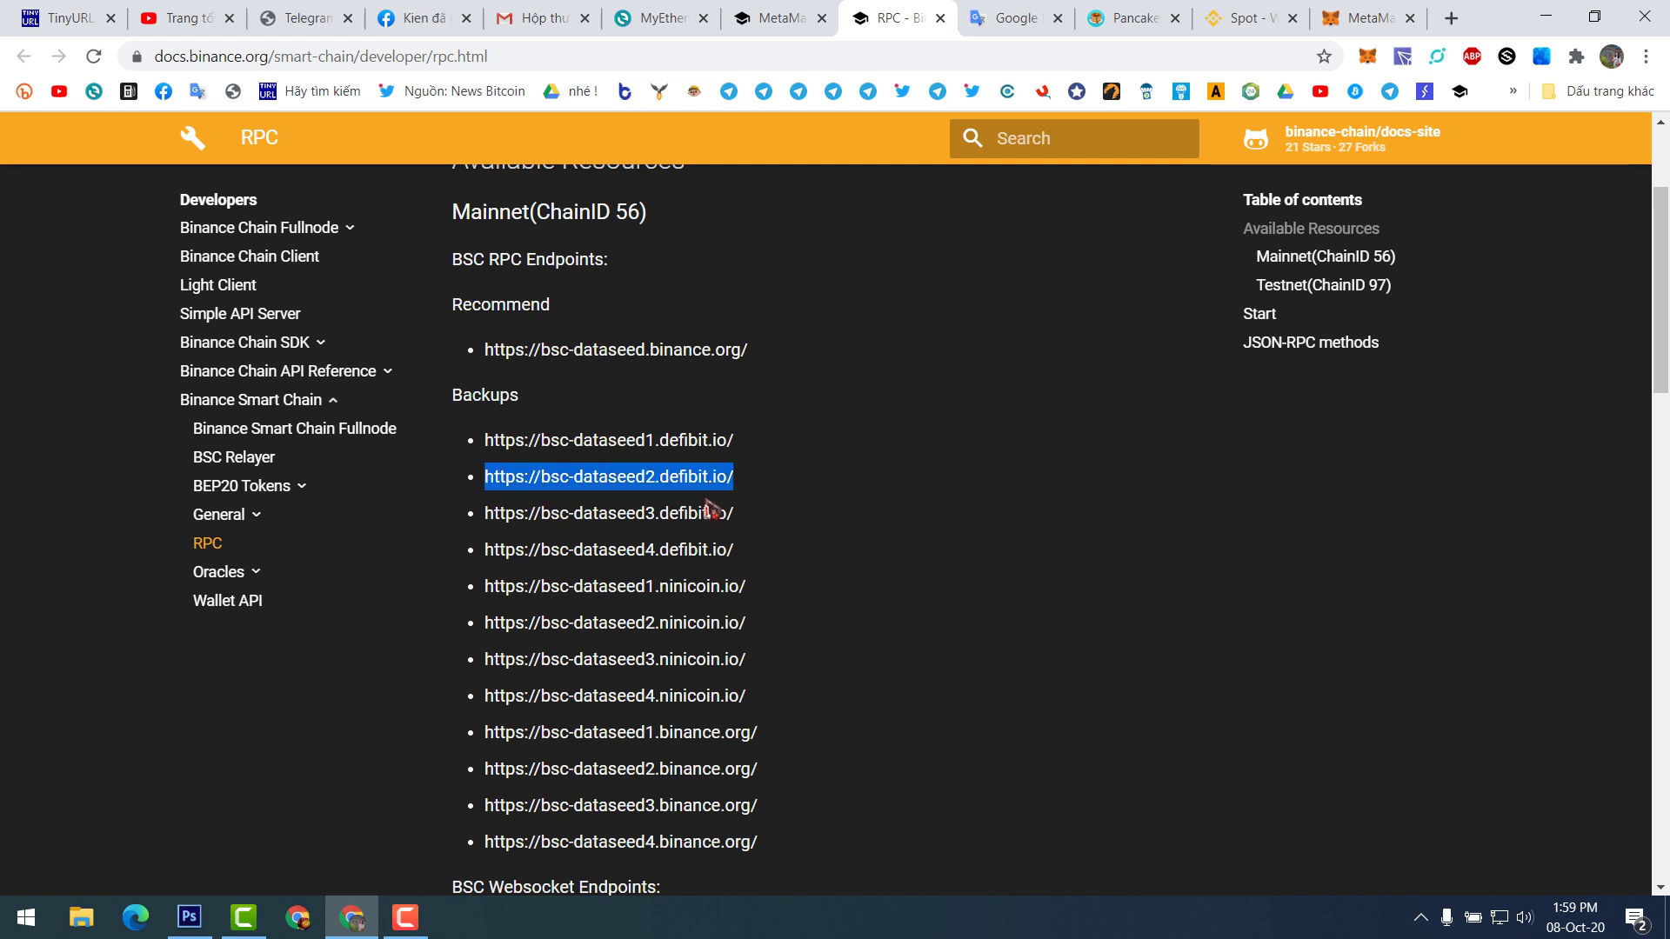
{"action": "scroll", "coordinate": [591, 449], "scroll_direction": "down", "scroll_amount": 3}
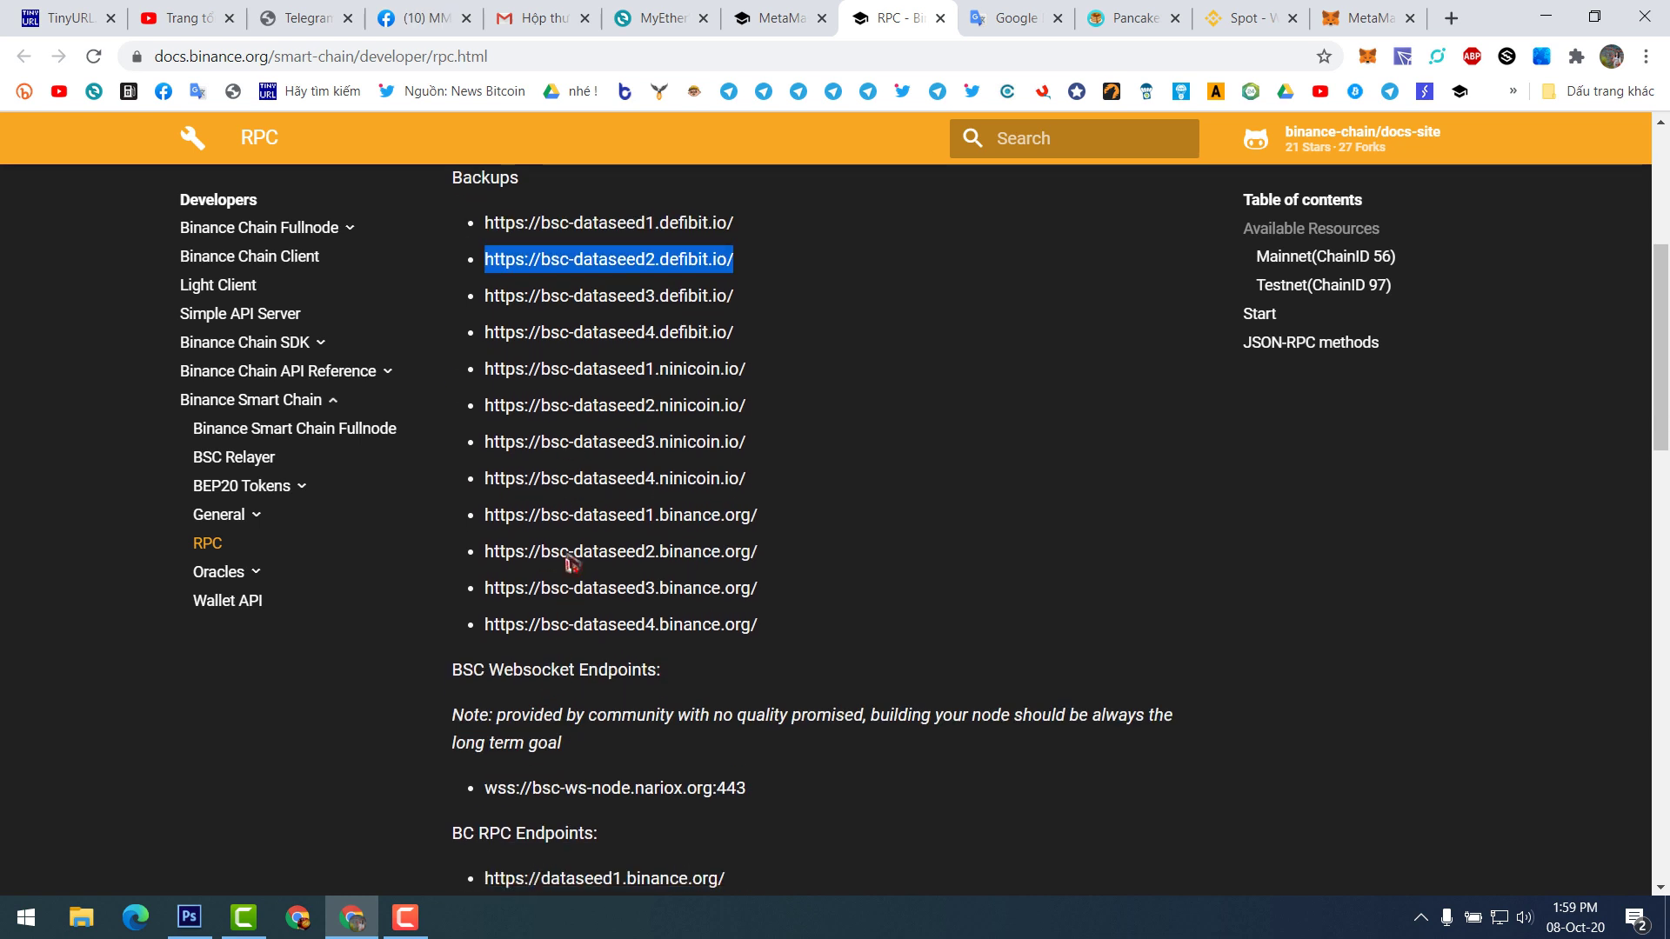
{"action": "scroll", "coordinate": [698, 622], "scroll_direction": "up", "scroll_amount": 1}
{"action": "scroll", "coordinate": [749, 545], "scroll_direction": "up", "scroll_amount": 3}
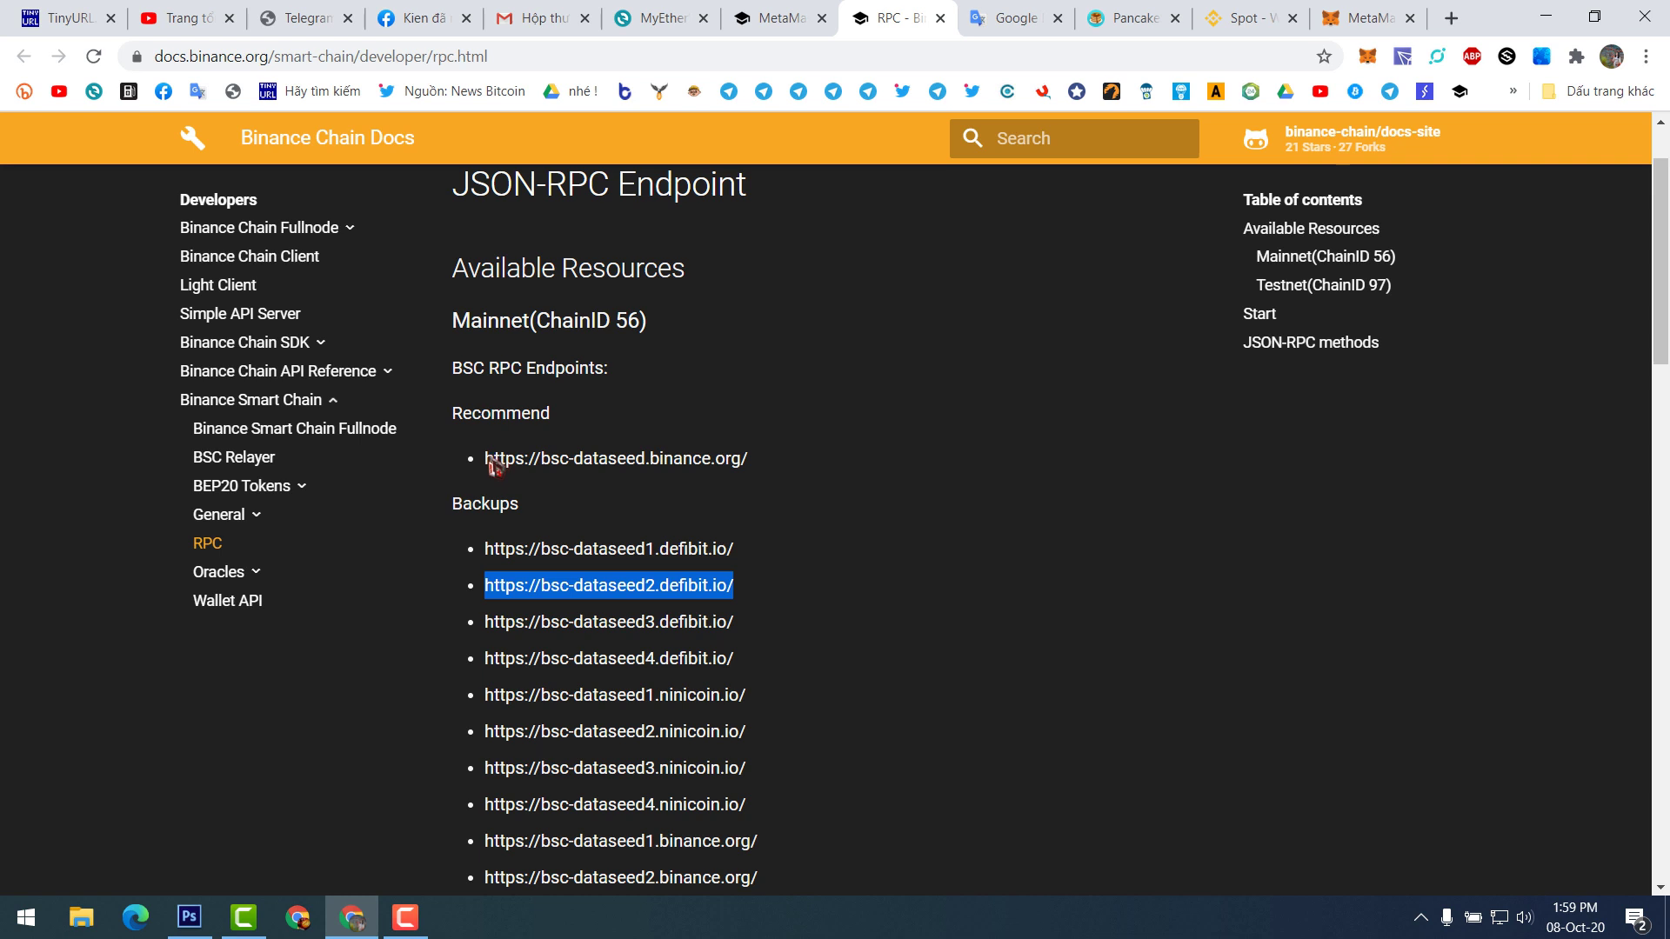
{"action": "left_click_drag", "start_coordinate": [470, 433], "coordinate": [596, 433]}
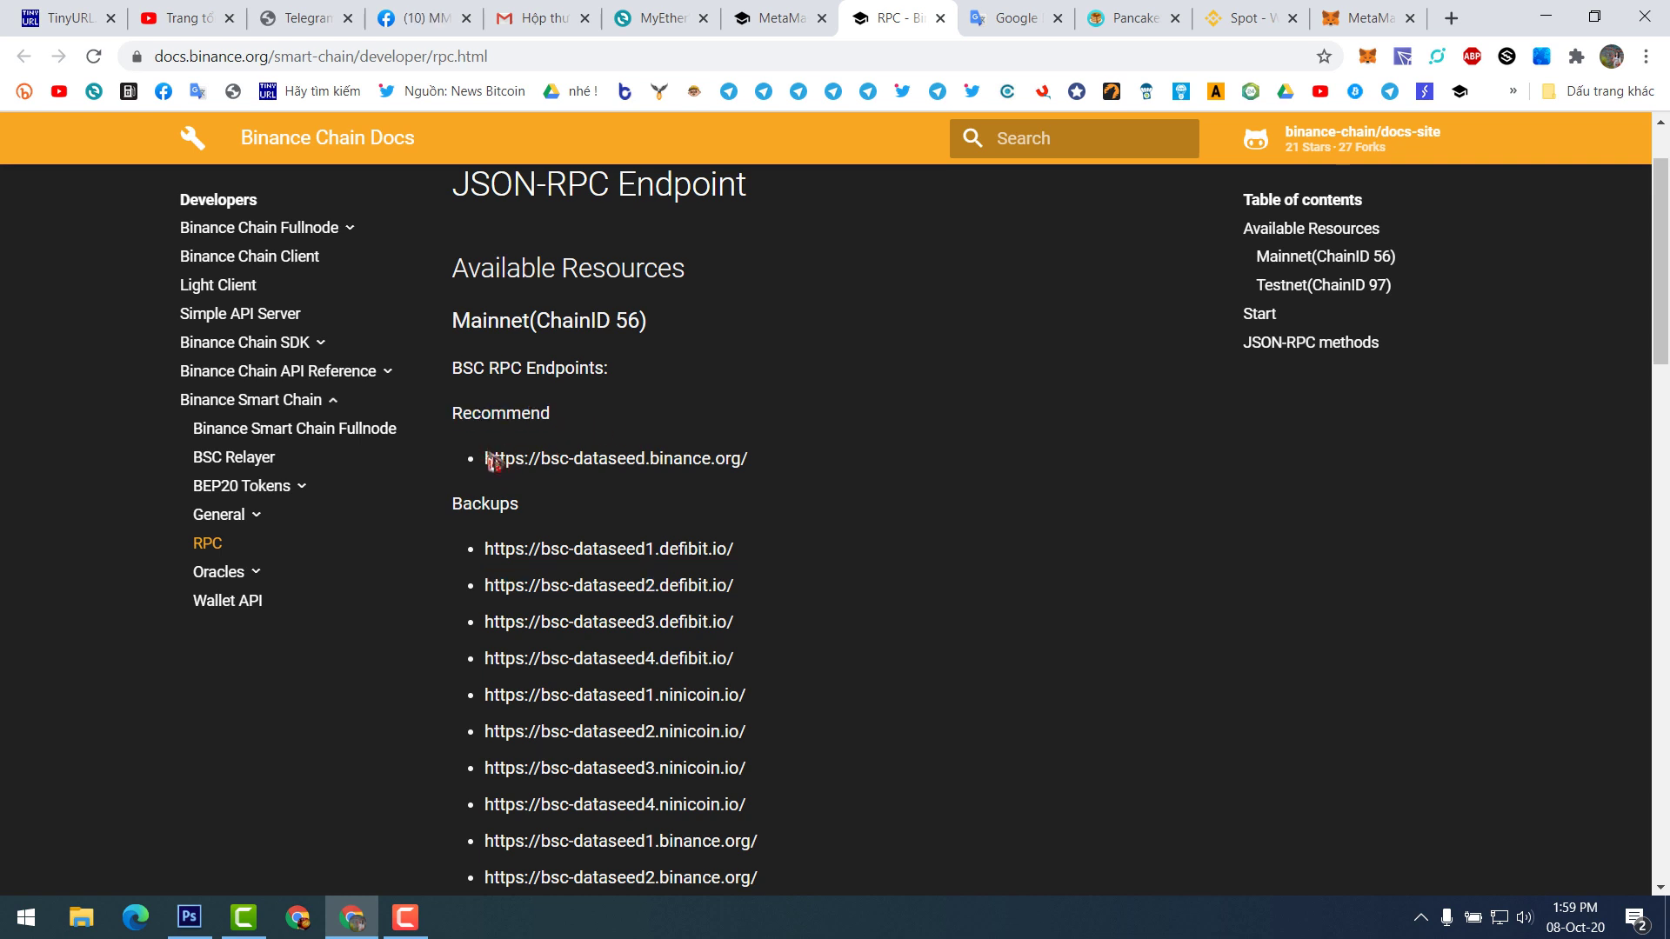
{"action": "left_click_drag", "start_coordinate": [487, 459], "coordinate": [746, 466]}
{"action": "right_click", "coordinate": [711, 456]}
{"action": "left_click", "coordinate": [785, 475]}
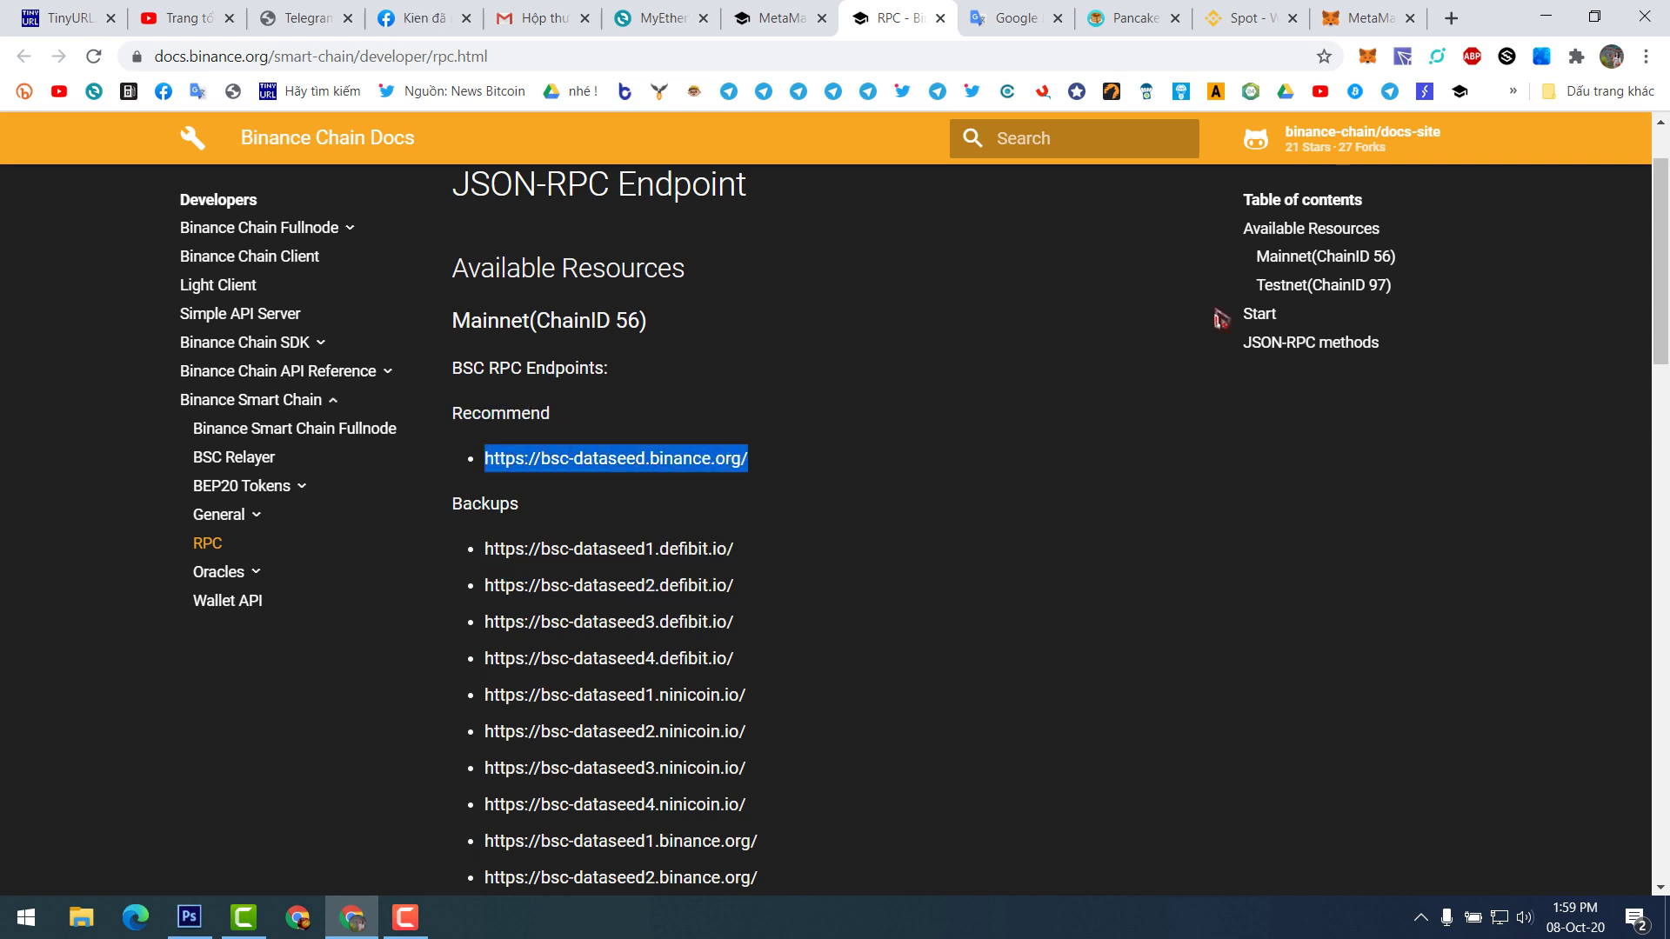
{"action": "left_click", "coordinate": [1365, 17]}
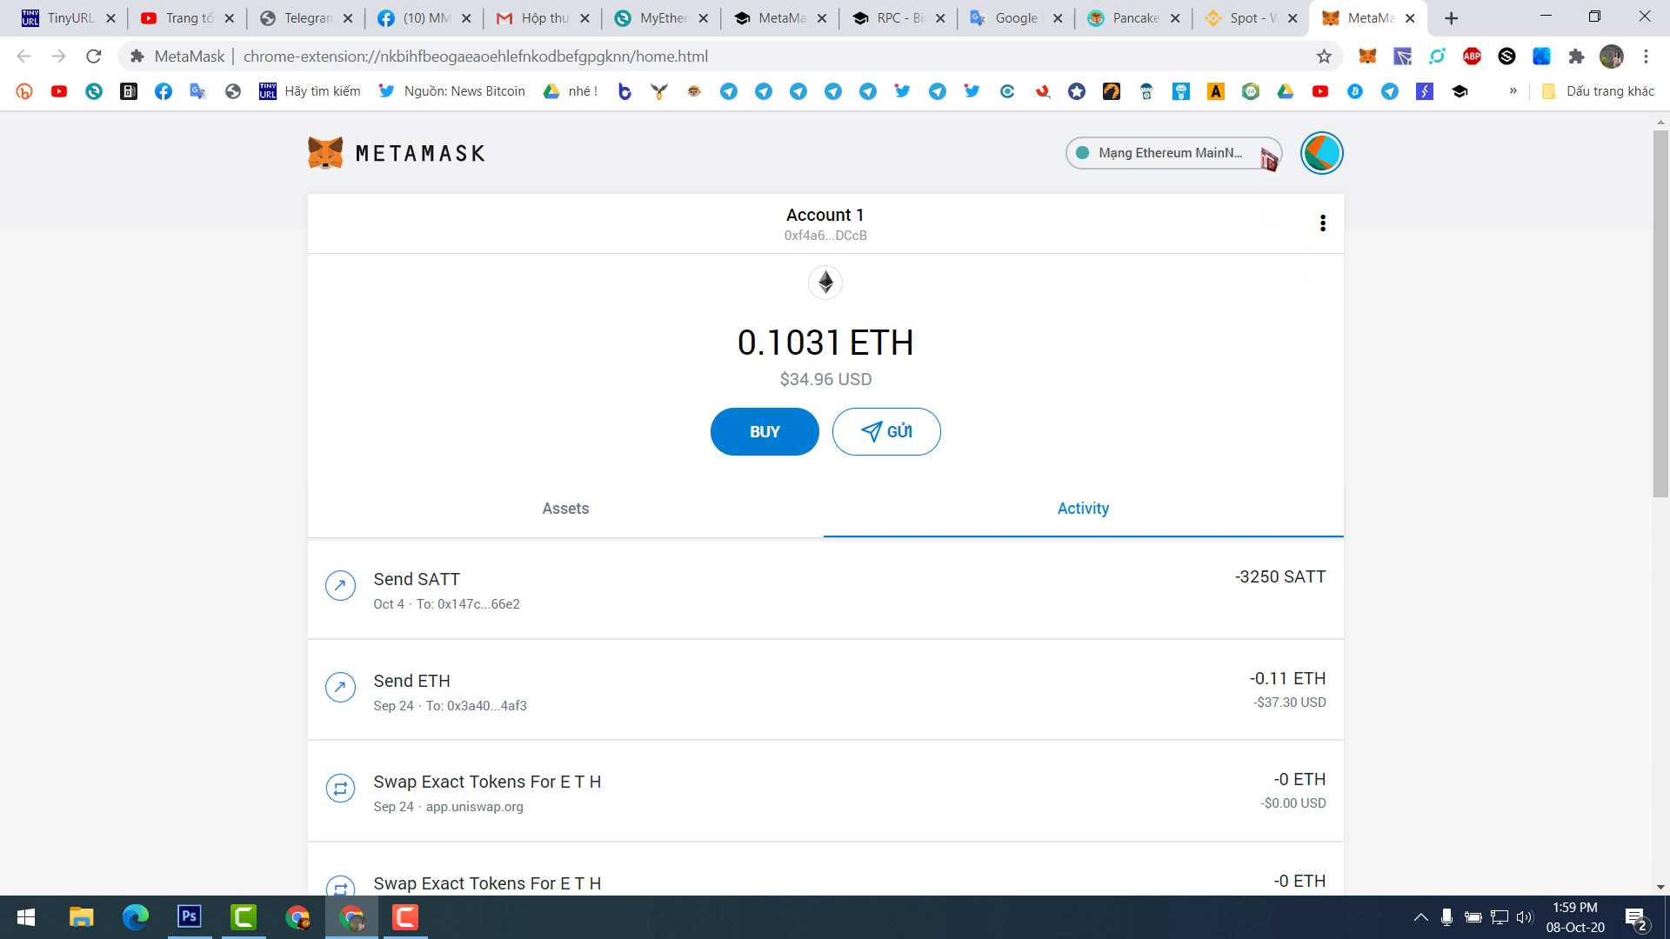
{"action": "left_click", "coordinate": [1268, 159]}
{"action": "left_click", "coordinate": [1179, 652]}
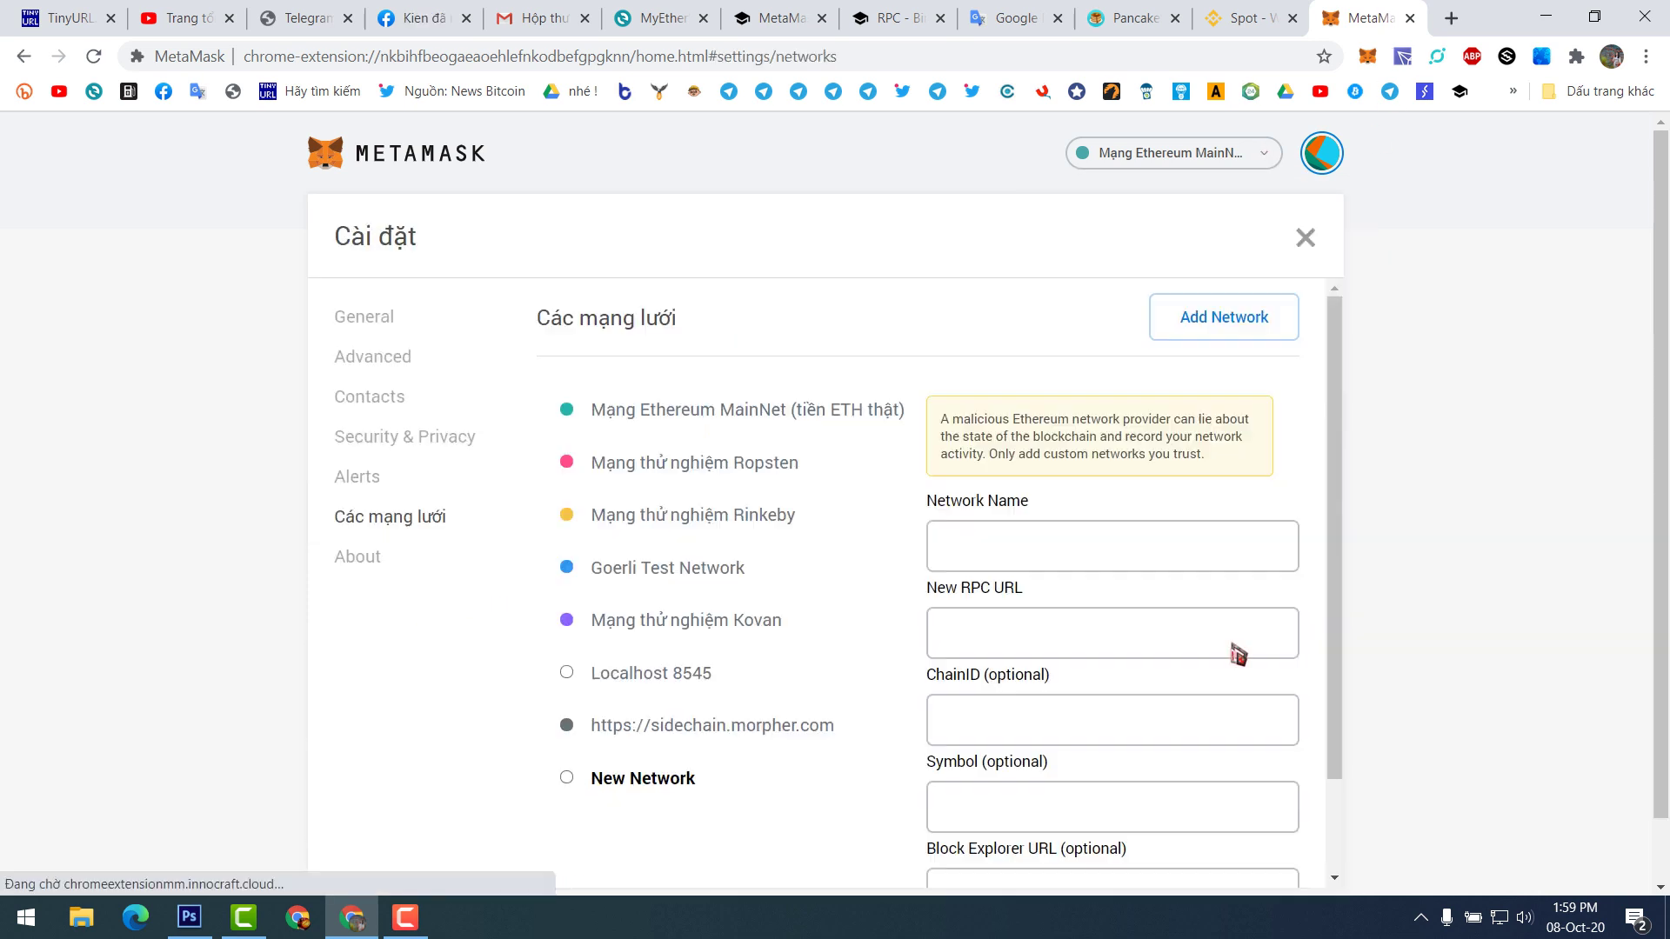
{"action": "right_click", "coordinate": [1066, 640]}
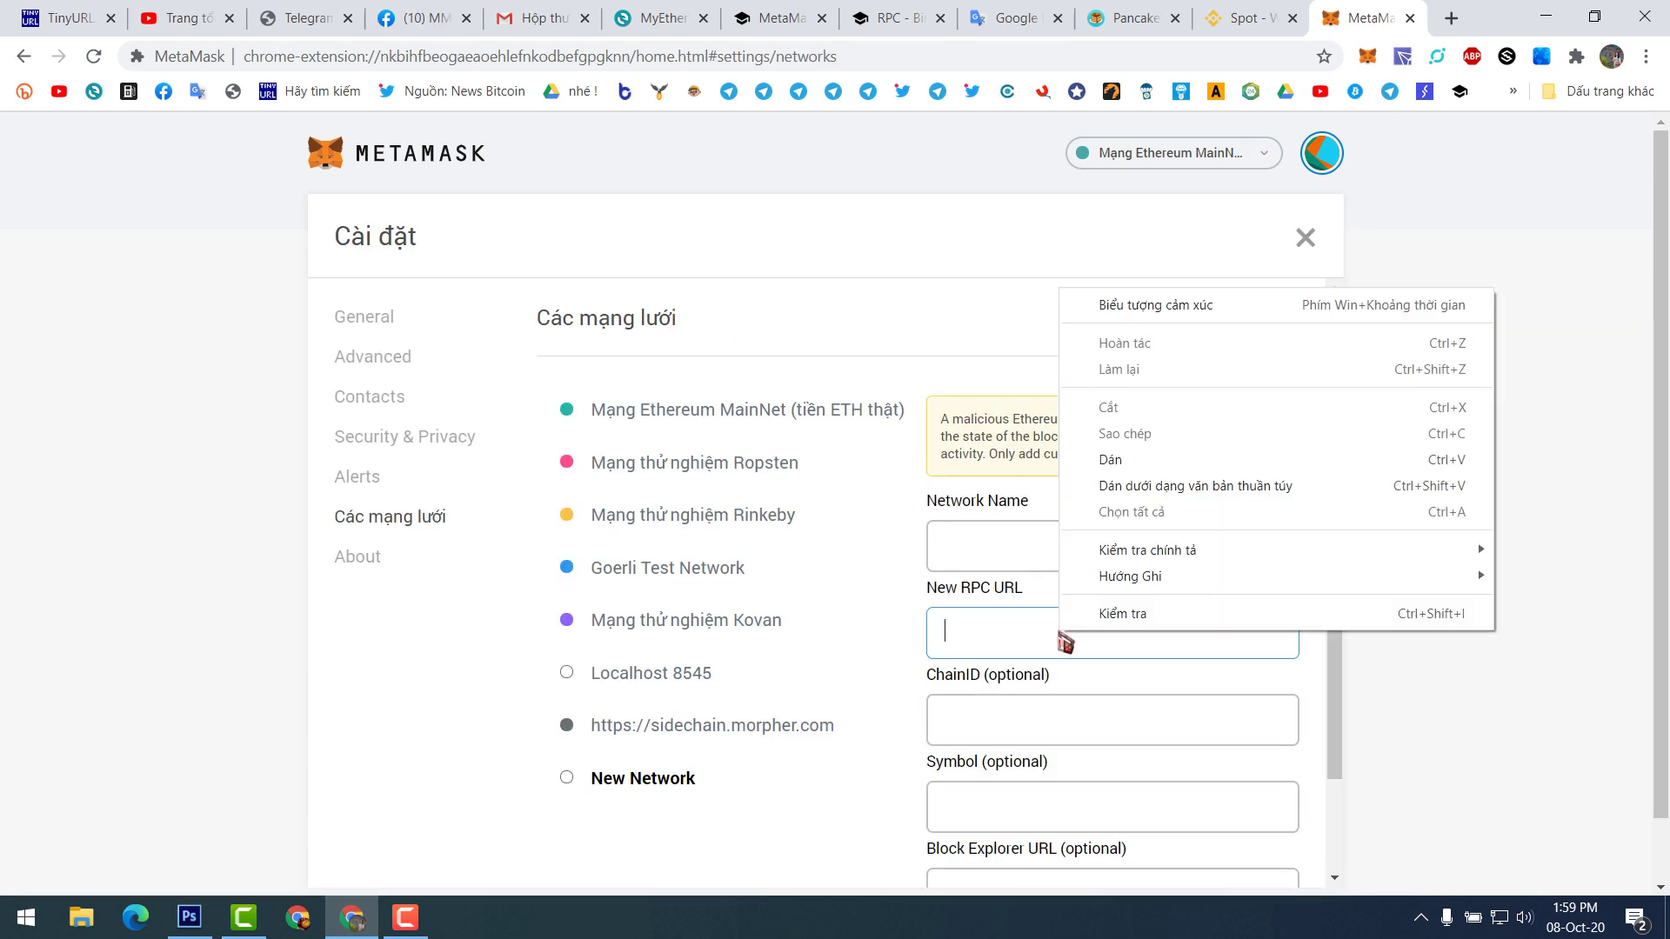
{"action": "left_click", "coordinate": [1127, 481]}
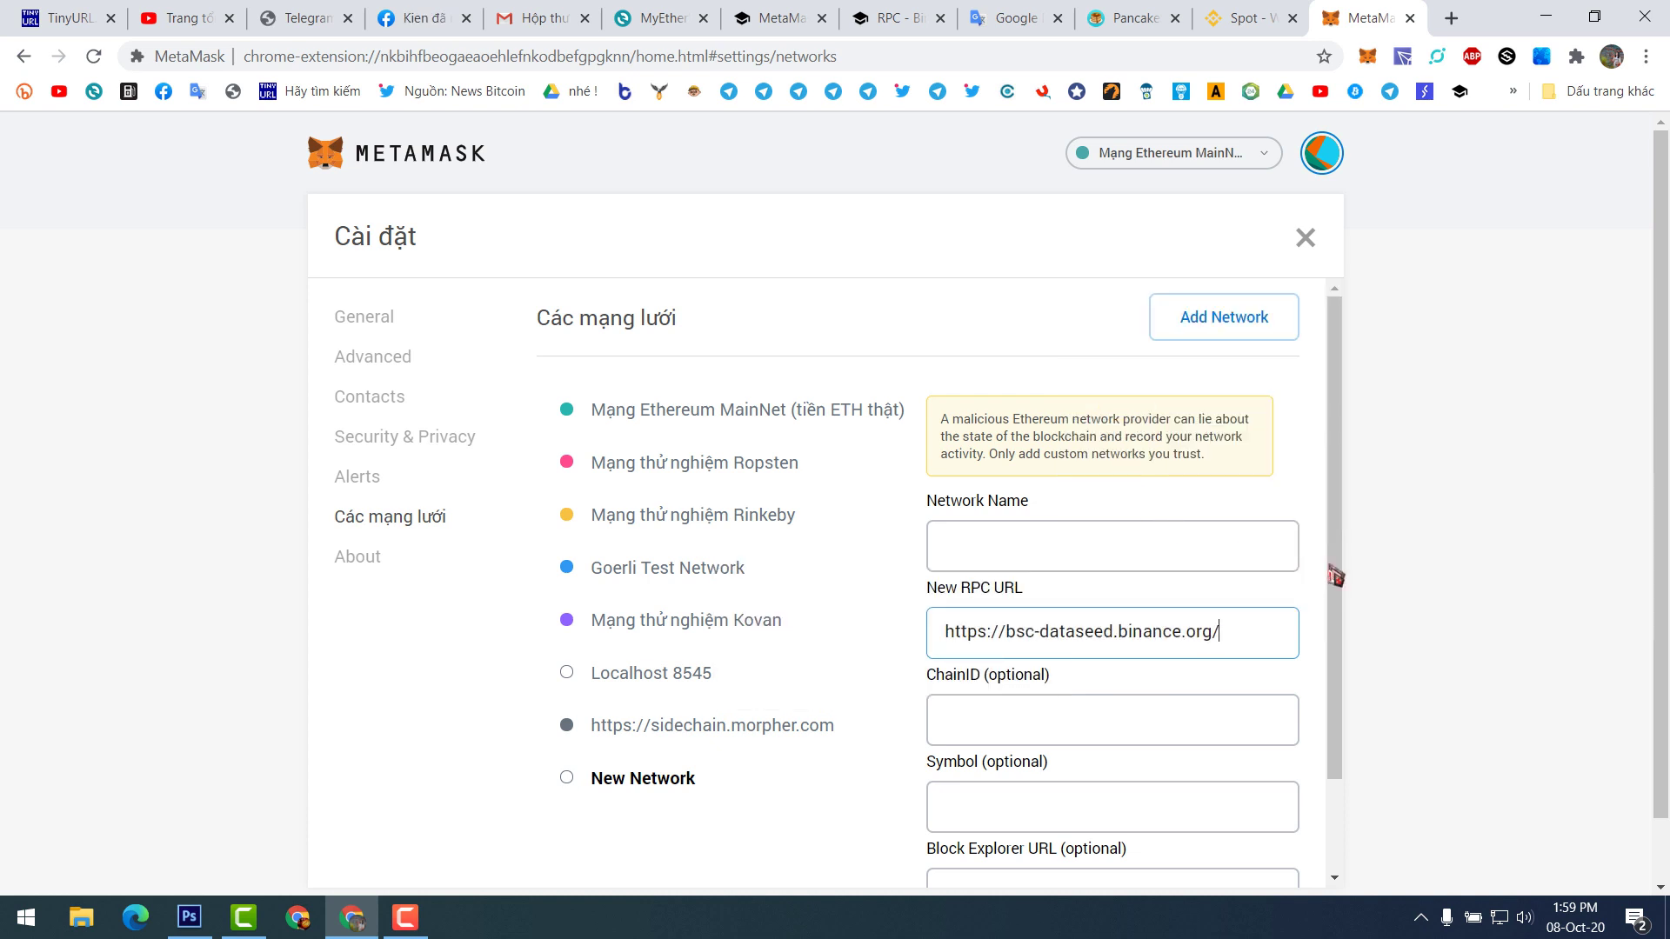
Step: Place the Google Translate tab beside MetaMask and copy chain ID 56 from its notes into the new network's ChainID
{"action": "left_click_drag", "start_coordinate": [1018, 17], "coordinate": [1252, 17]}
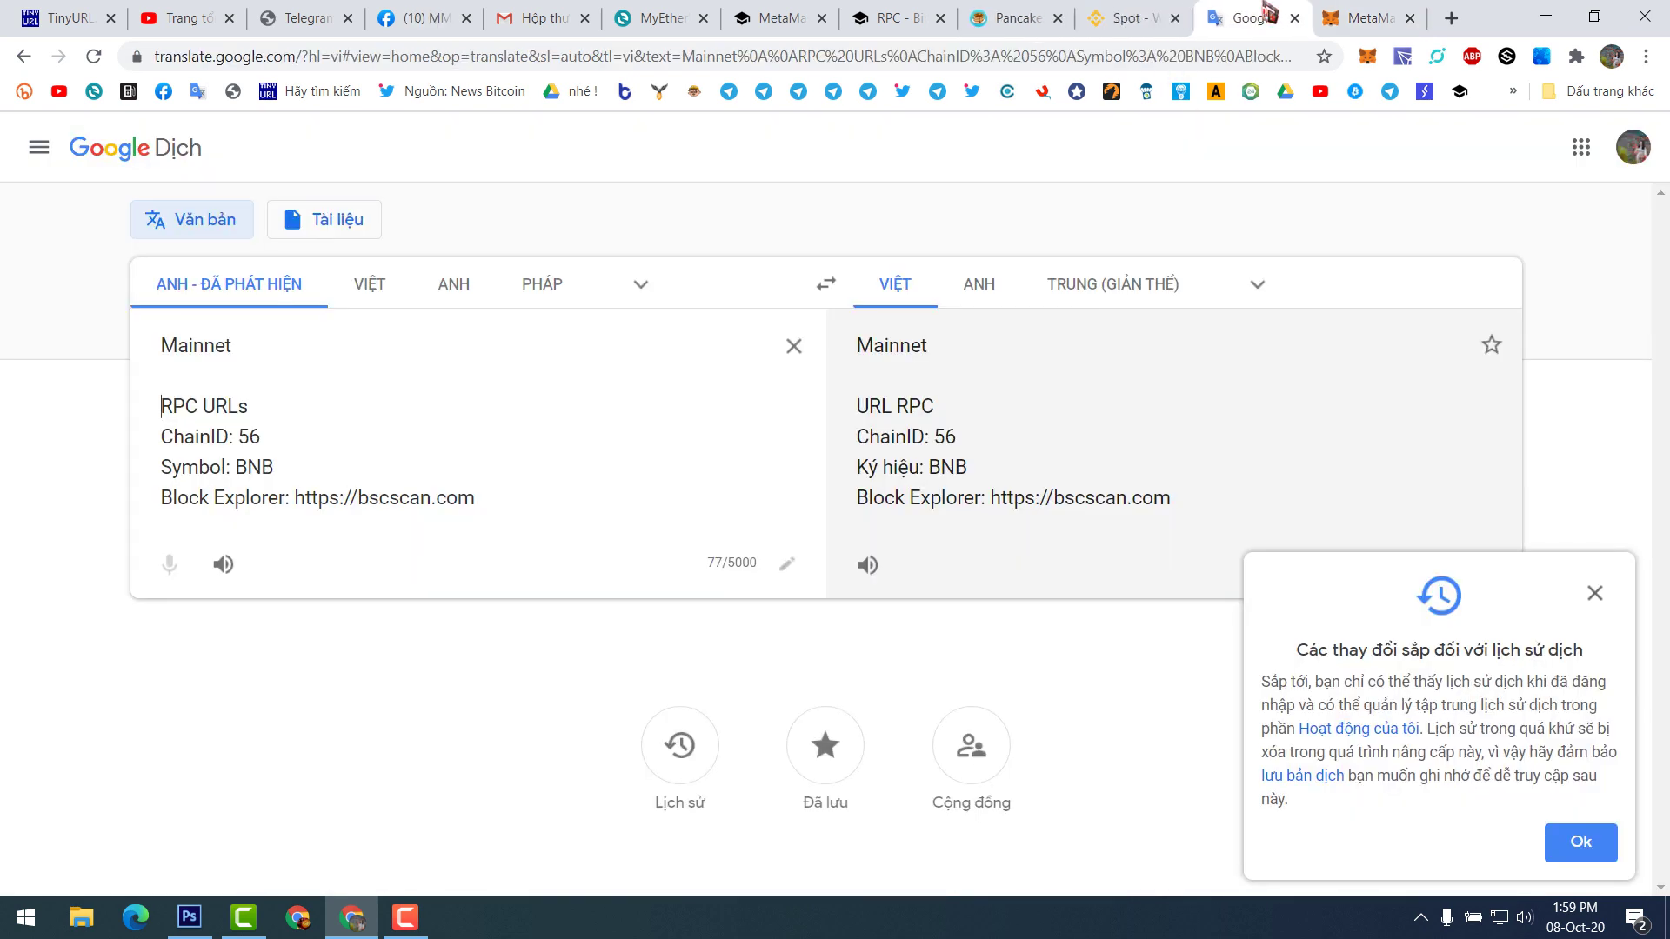
{"action": "double_click", "coordinate": [252, 435]}
{"action": "right_click", "coordinate": [253, 438]}
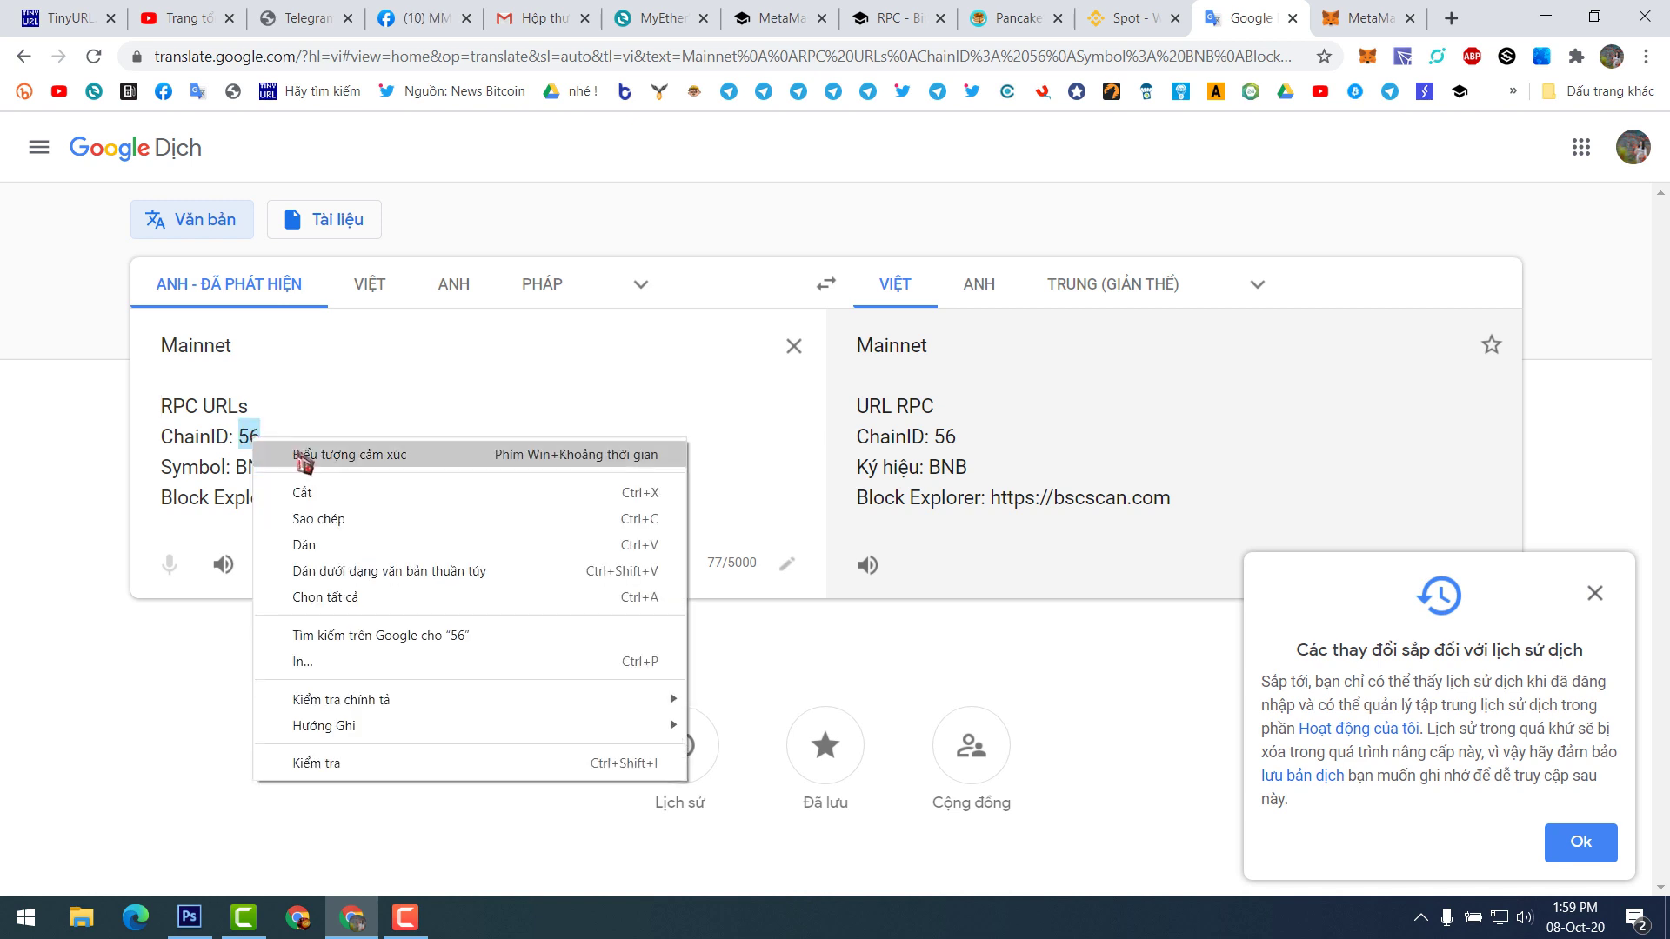
{"action": "left_click", "coordinate": [332, 516]}
{"action": "left_click", "coordinate": [1365, 18]}
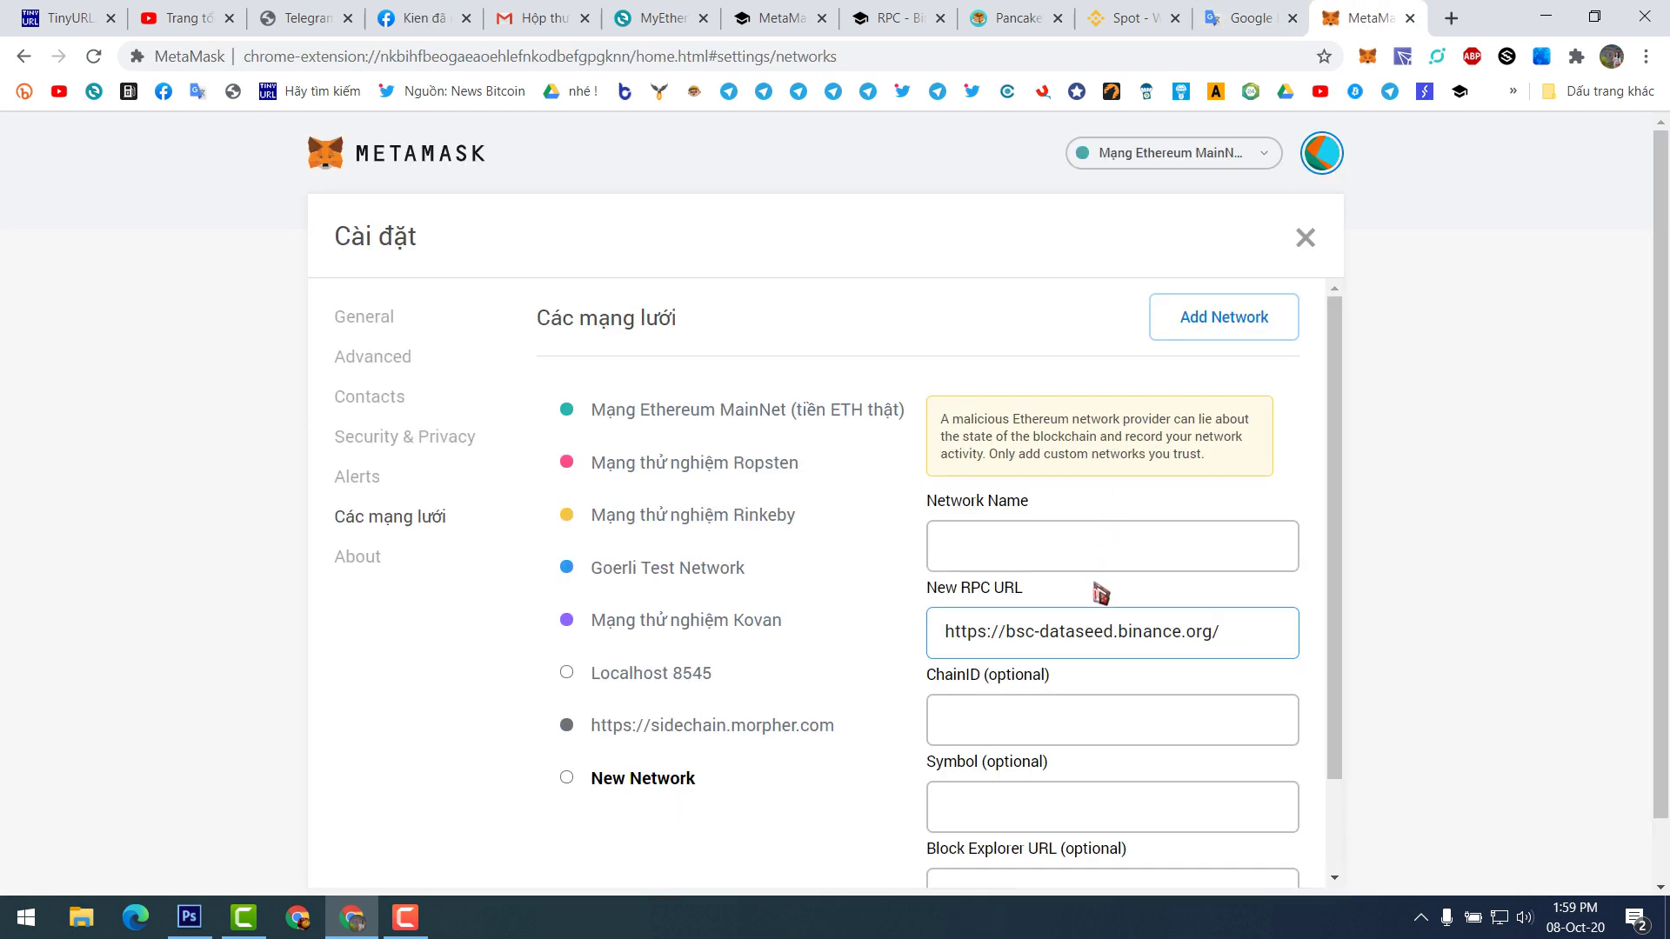
{"action": "right_click", "coordinate": [1075, 723]}
{"action": "left_click", "coordinate": [1140, 541]}
{"action": "scroll", "coordinate": [1421, 563], "scroll_direction": "down", "scroll_amount": 1}
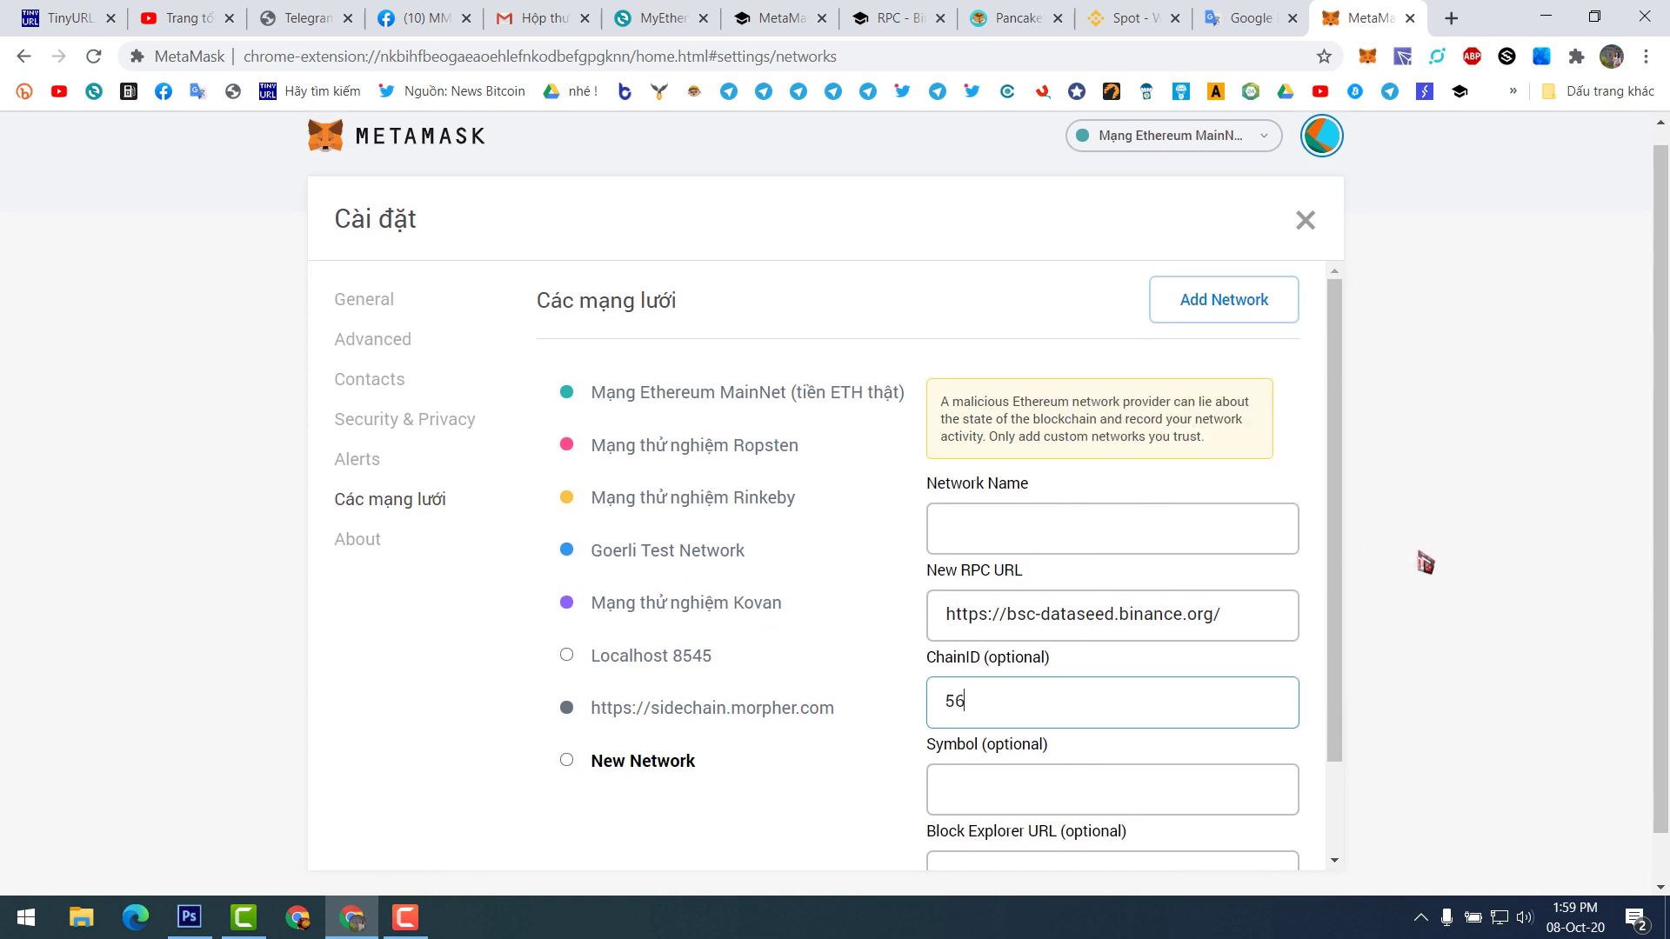
Step: Copy the symbol BNB from the Google Translate notes into the Symbol of the new MetaMask network
{"action": "left_click", "coordinate": [1250, 21]}
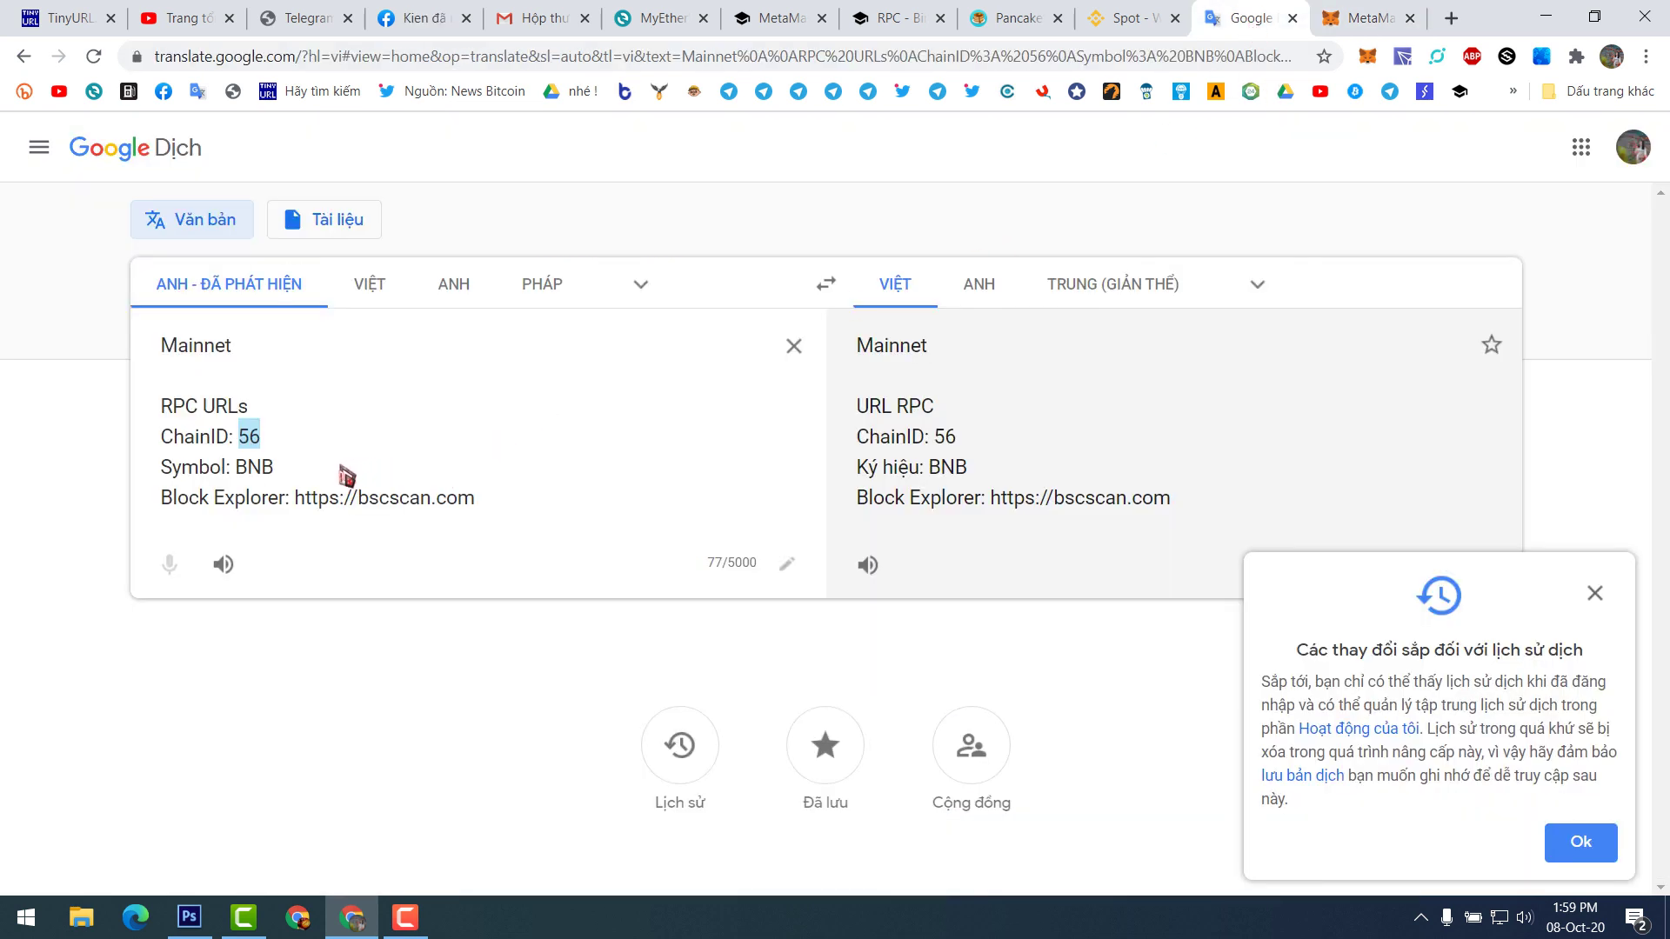
{"action": "double_click", "coordinate": [254, 469]}
{"action": "right_click", "coordinate": [251, 471]}
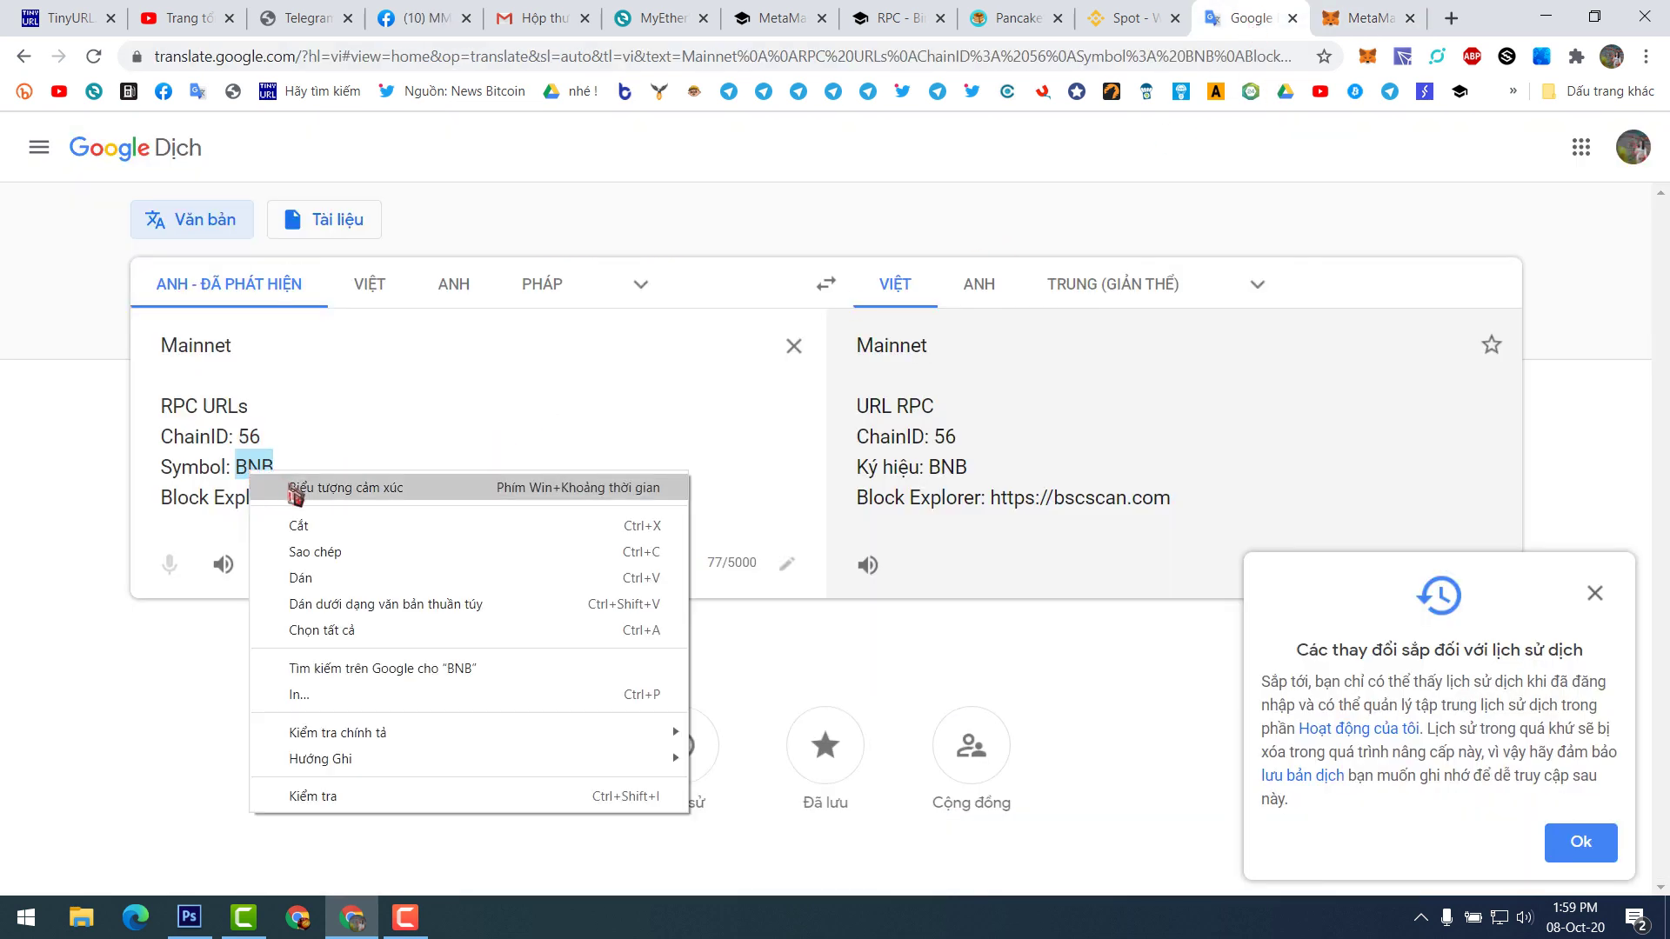
{"action": "left_click", "coordinate": [331, 561]}
{"action": "left_click", "coordinate": [1387, 18]}
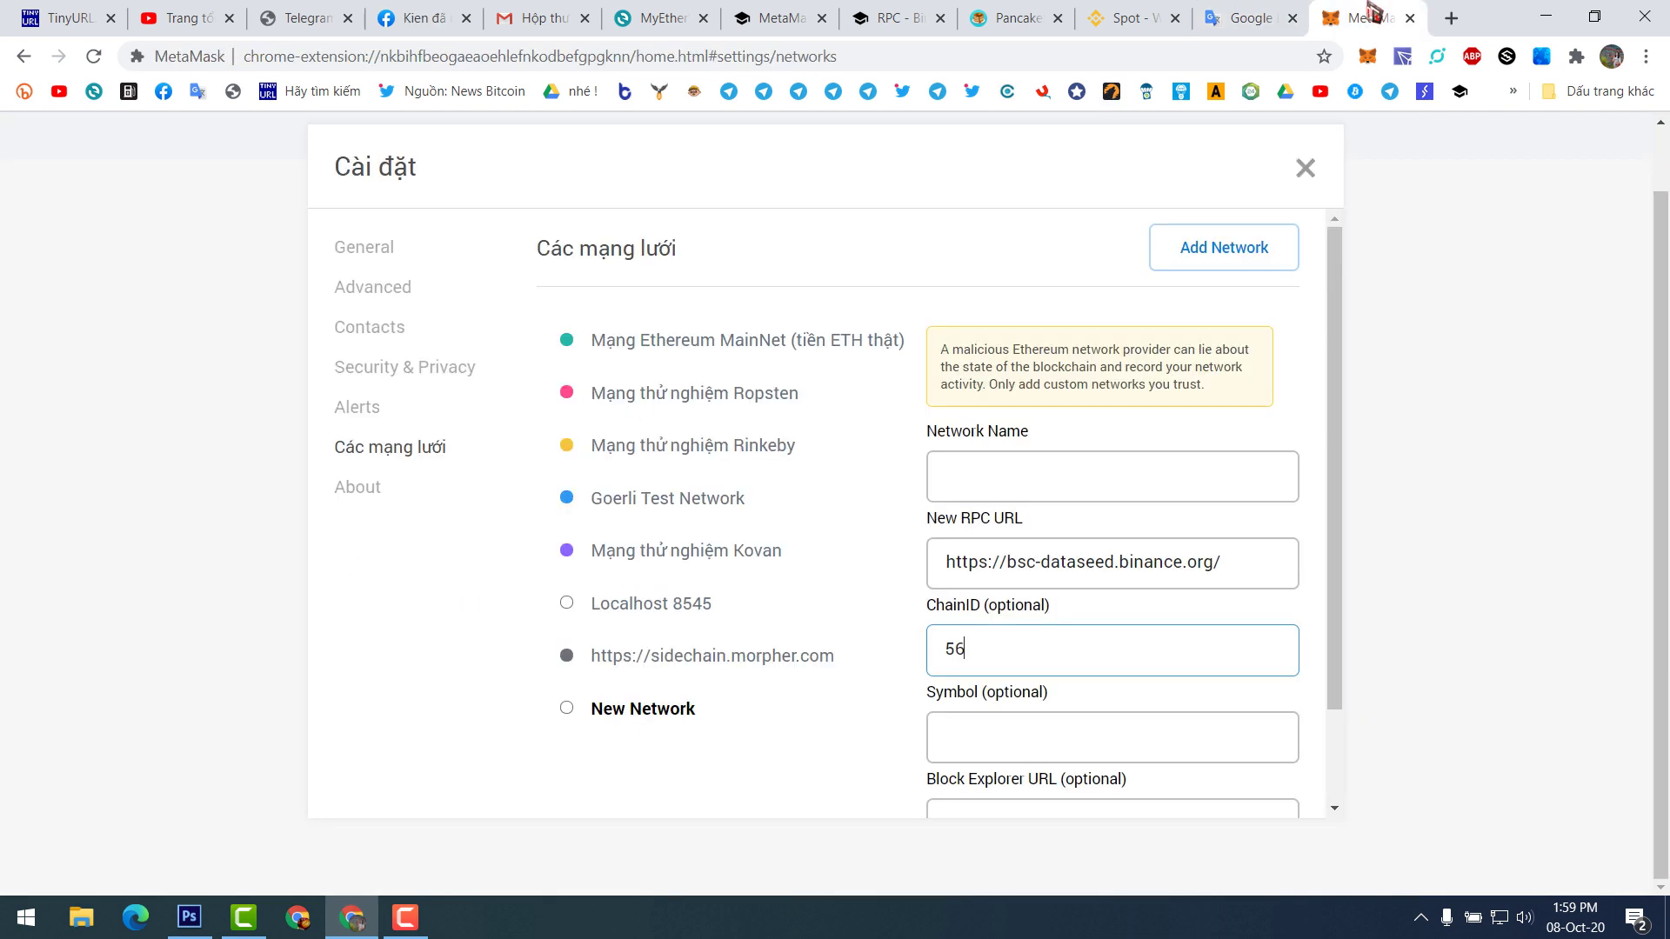
{"action": "right_click", "coordinate": [1042, 739]}
{"action": "left_click", "coordinate": [1125, 585]}
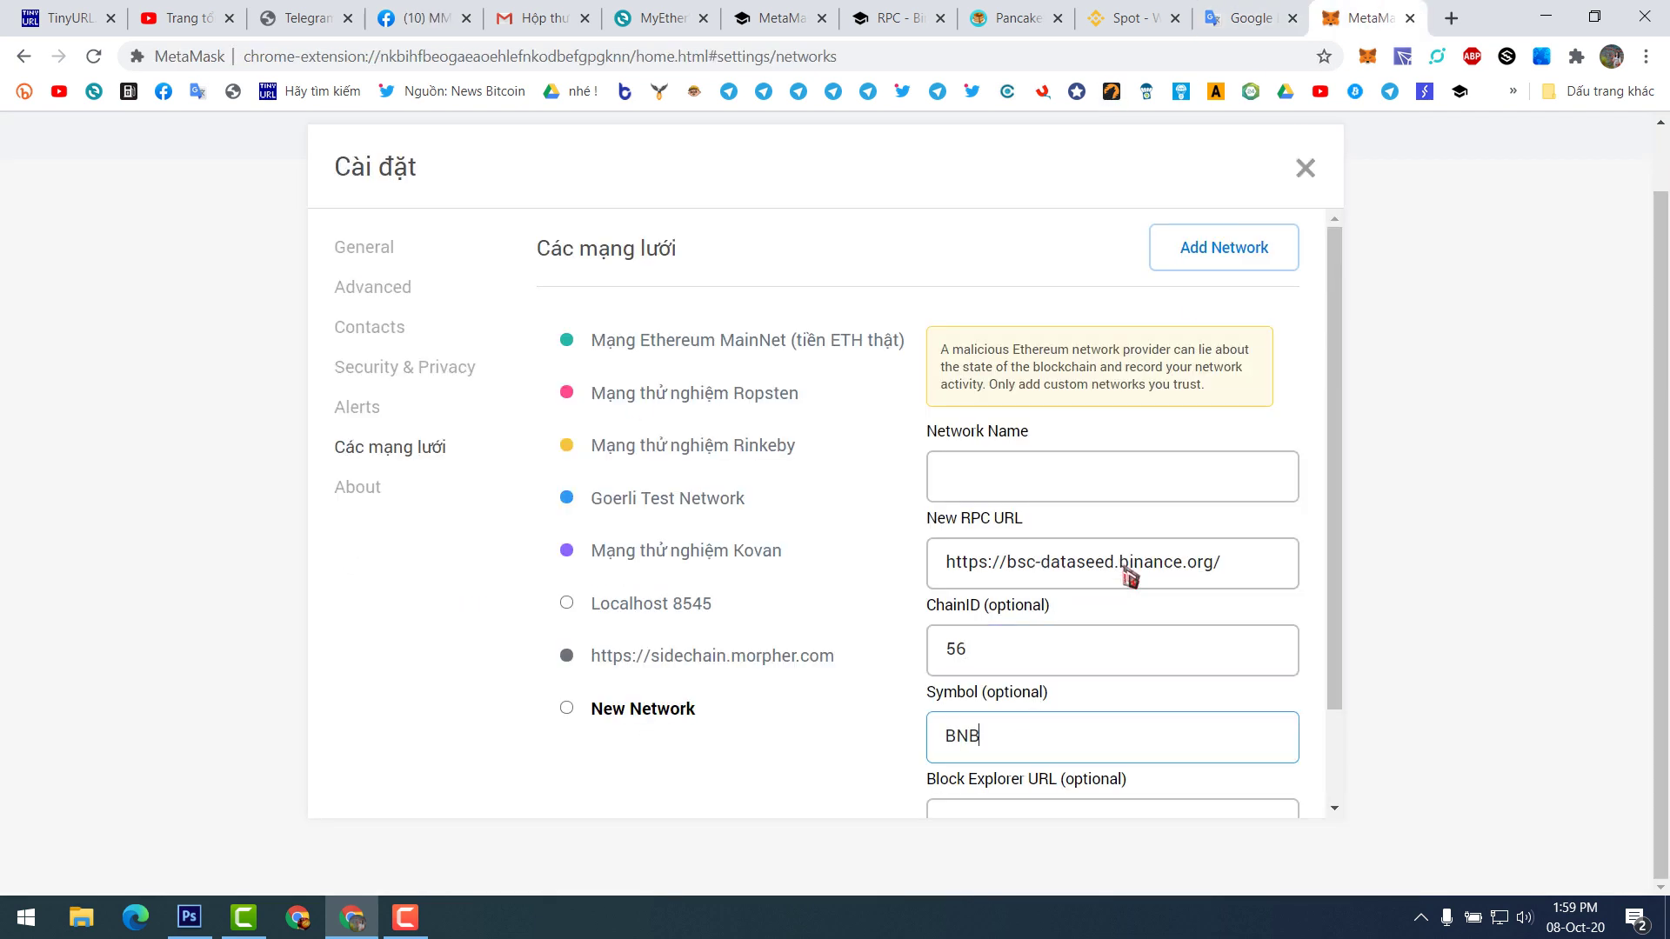
{"action": "scroll", "coordinate": [1168, 583], "scroll_direction": "down", "scroll_amount": 2}
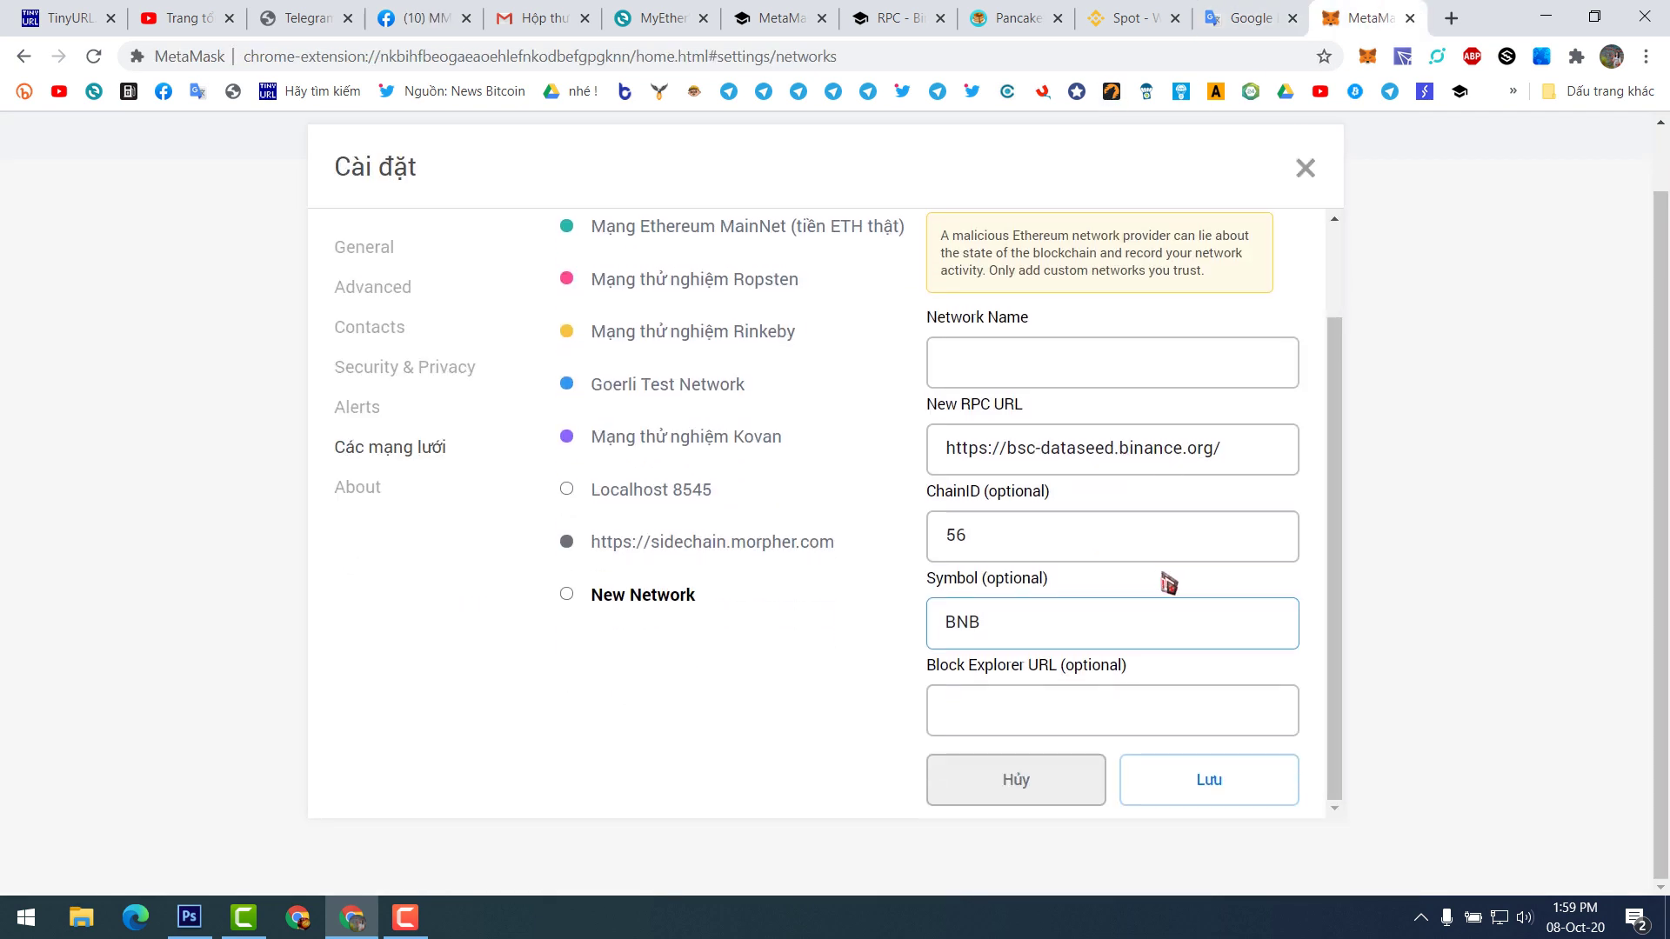
{"action": "left_click", "coordinate": [1252, 21]}
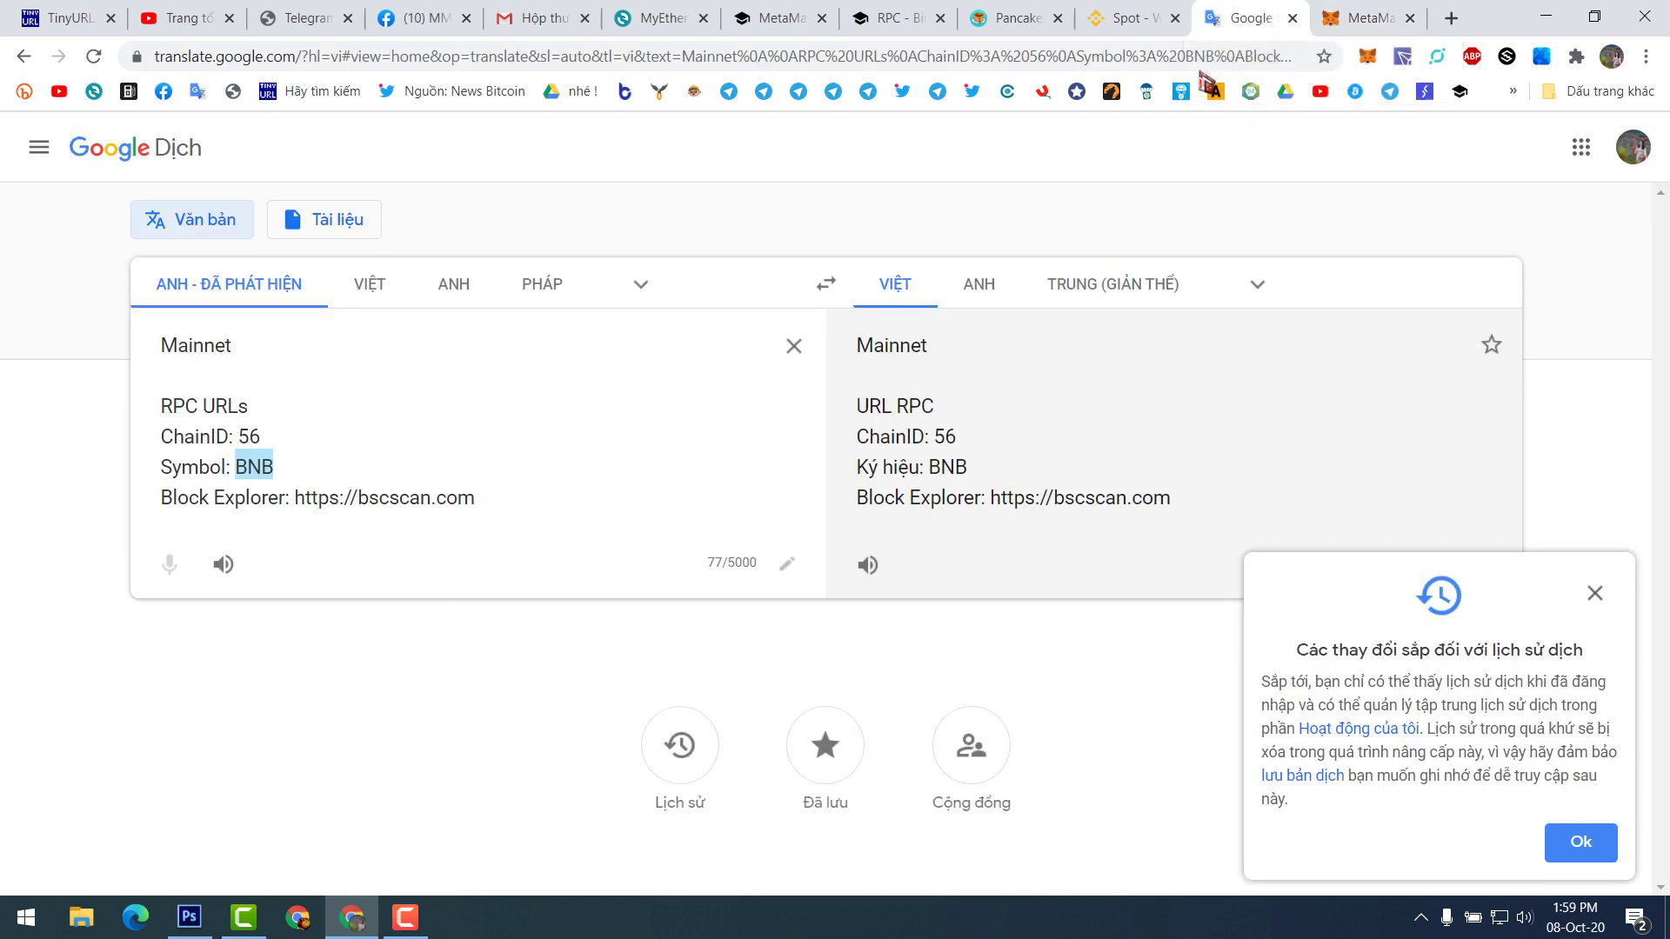
{"action": "double_click", "coordinate": [422, 498]}
{"action": "left_click_drag", "start_coordinate": [296, 498], "coordinate": [473, 507]}
{"action": "right_click", "coordinate": [446, 507]}
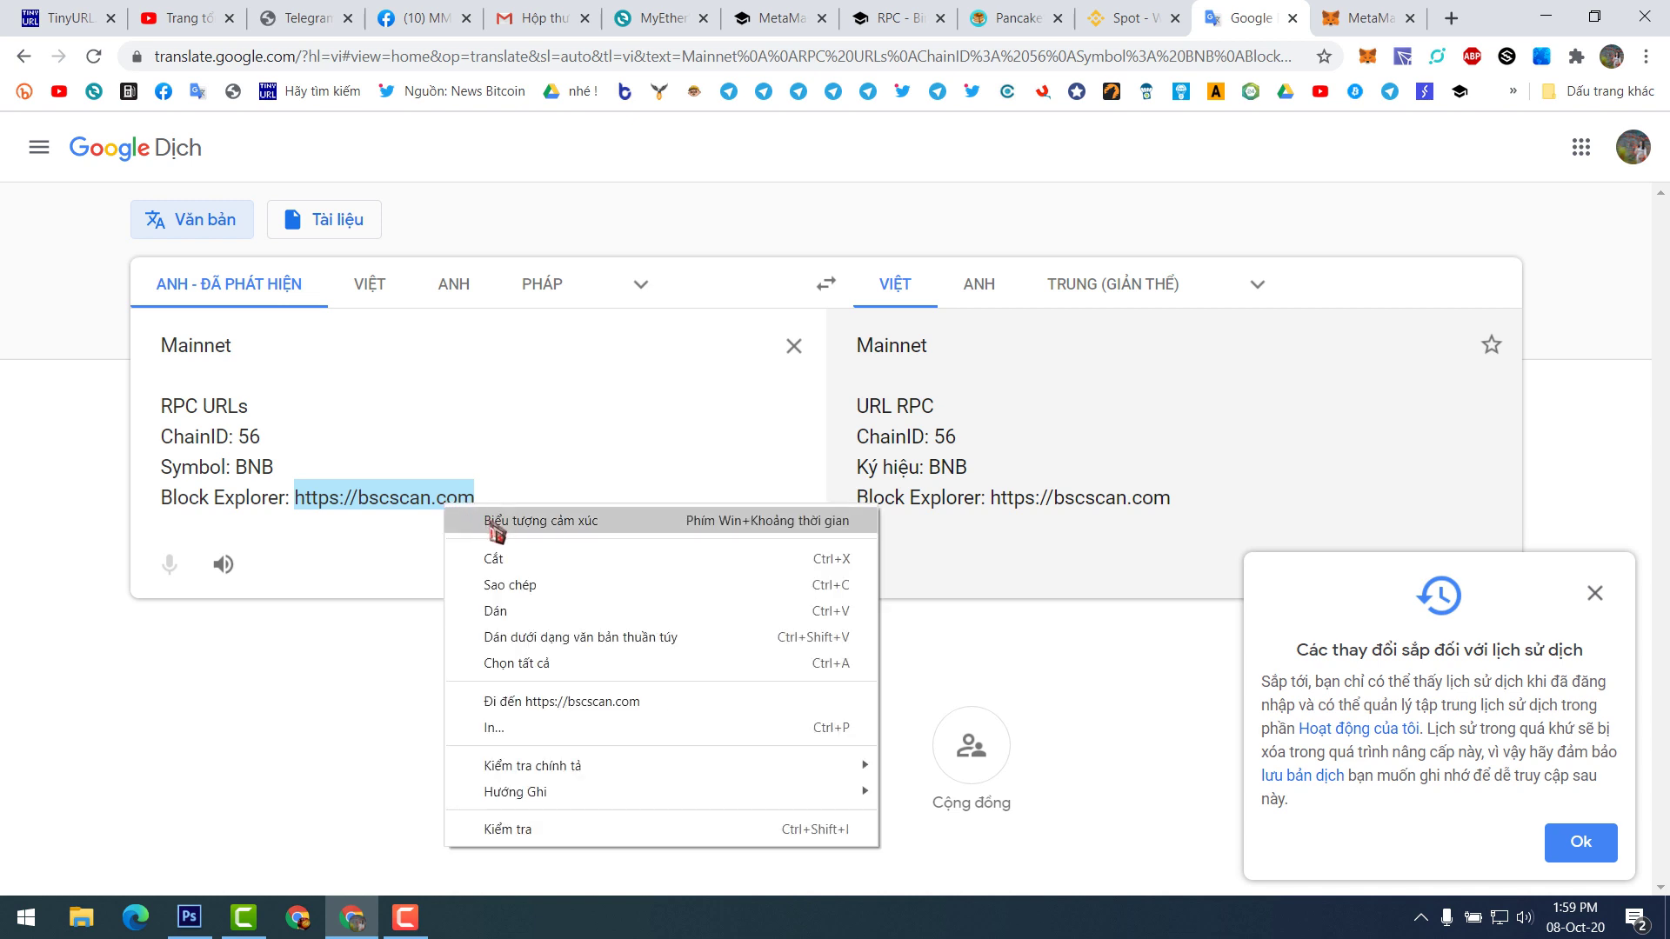
{"action": "left_click", "coordinate": [522, 584]}
{"action": "left_click", "coordinate": [1371, 18]}
{"action": "right_click", "coordinate": [1063, 735]}
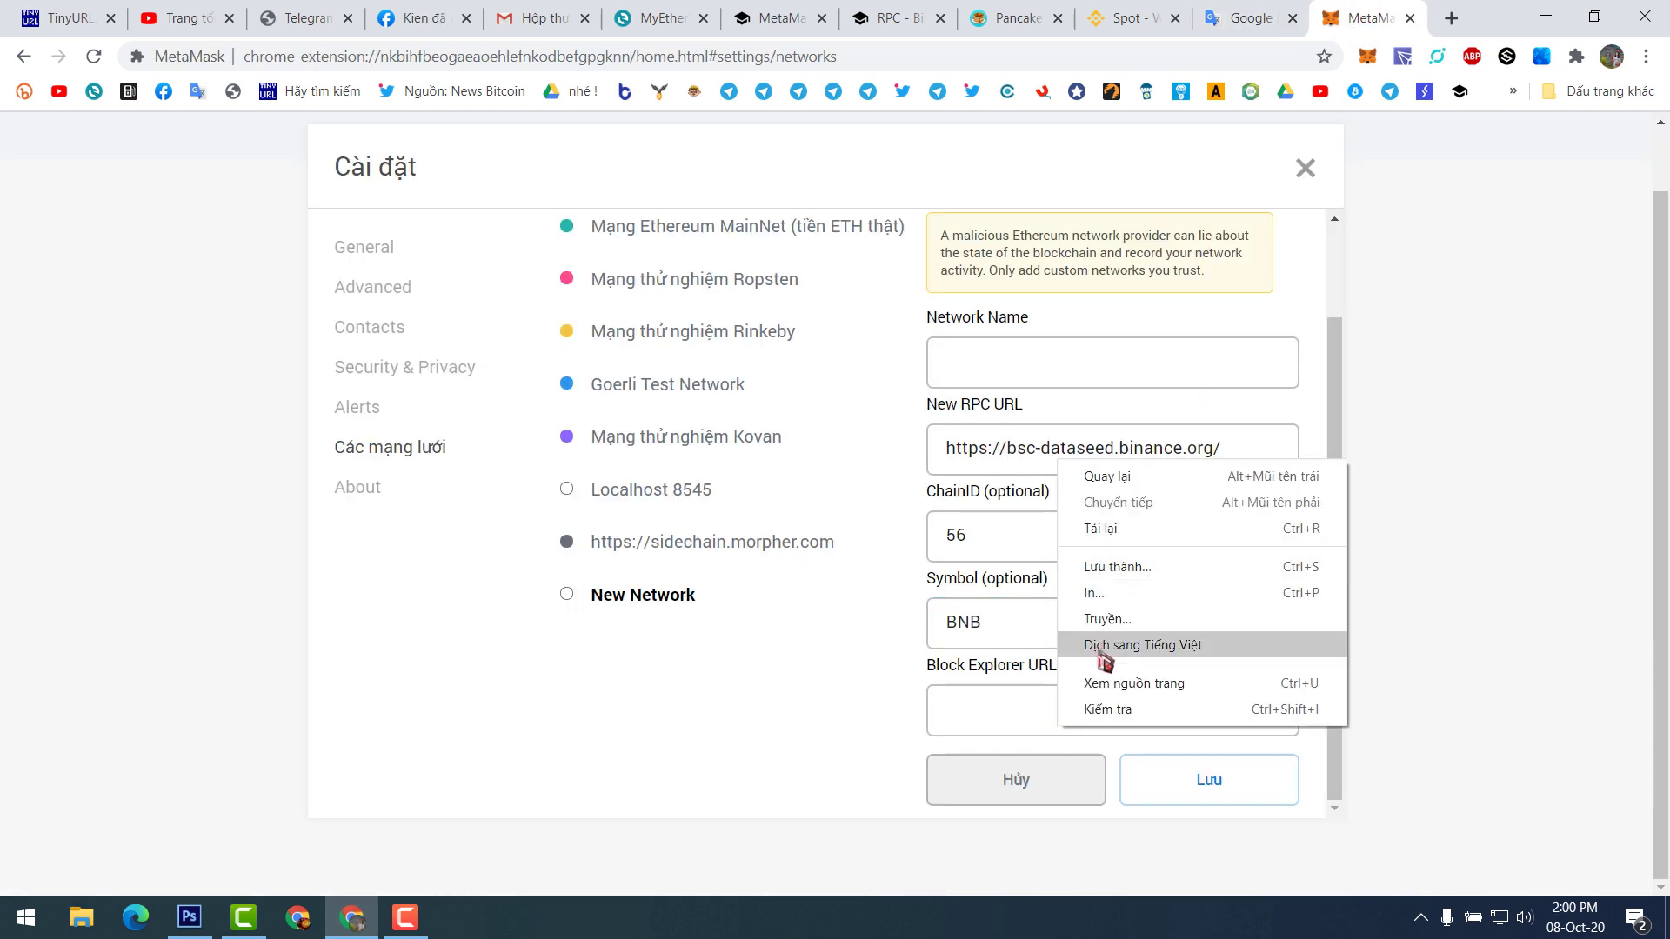
{"action": "left_click", "coordinate": [1036, 708]}
{"action": "right_click", "coordinate": [1032, 709]}
{"action": "left_click", "coordinate": [1079, 528]}
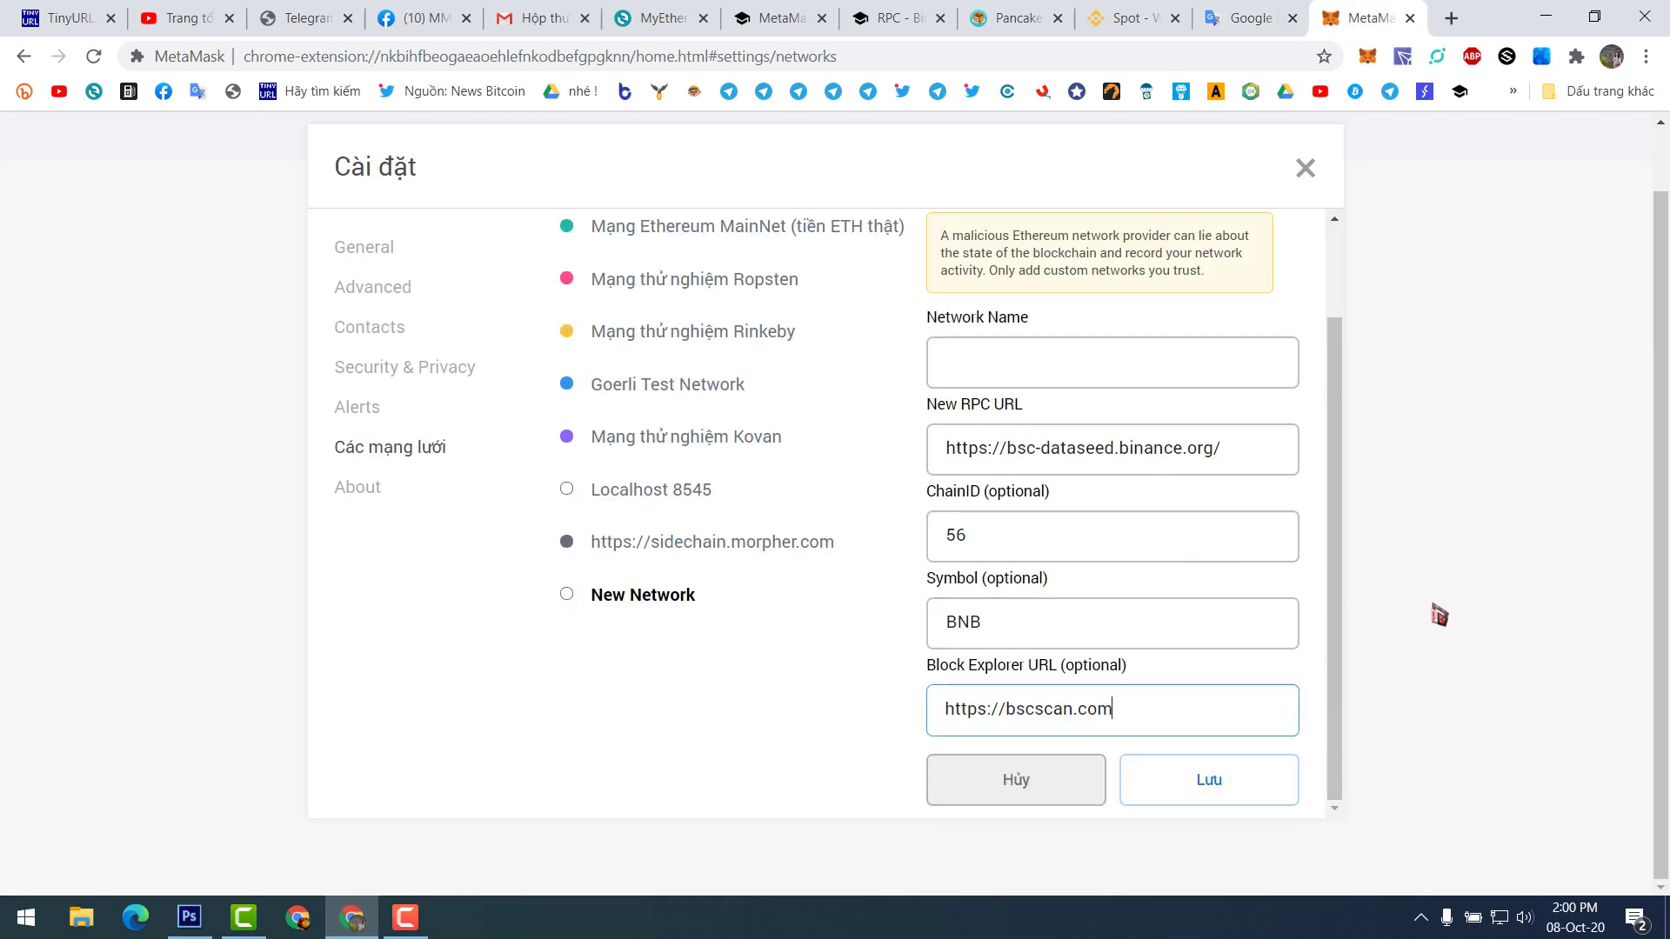
Step: Name the new network Binance Smart Chain, save it and close the MetaMask settings
{"action": "left_click", "coordinate": [1114, 387]}
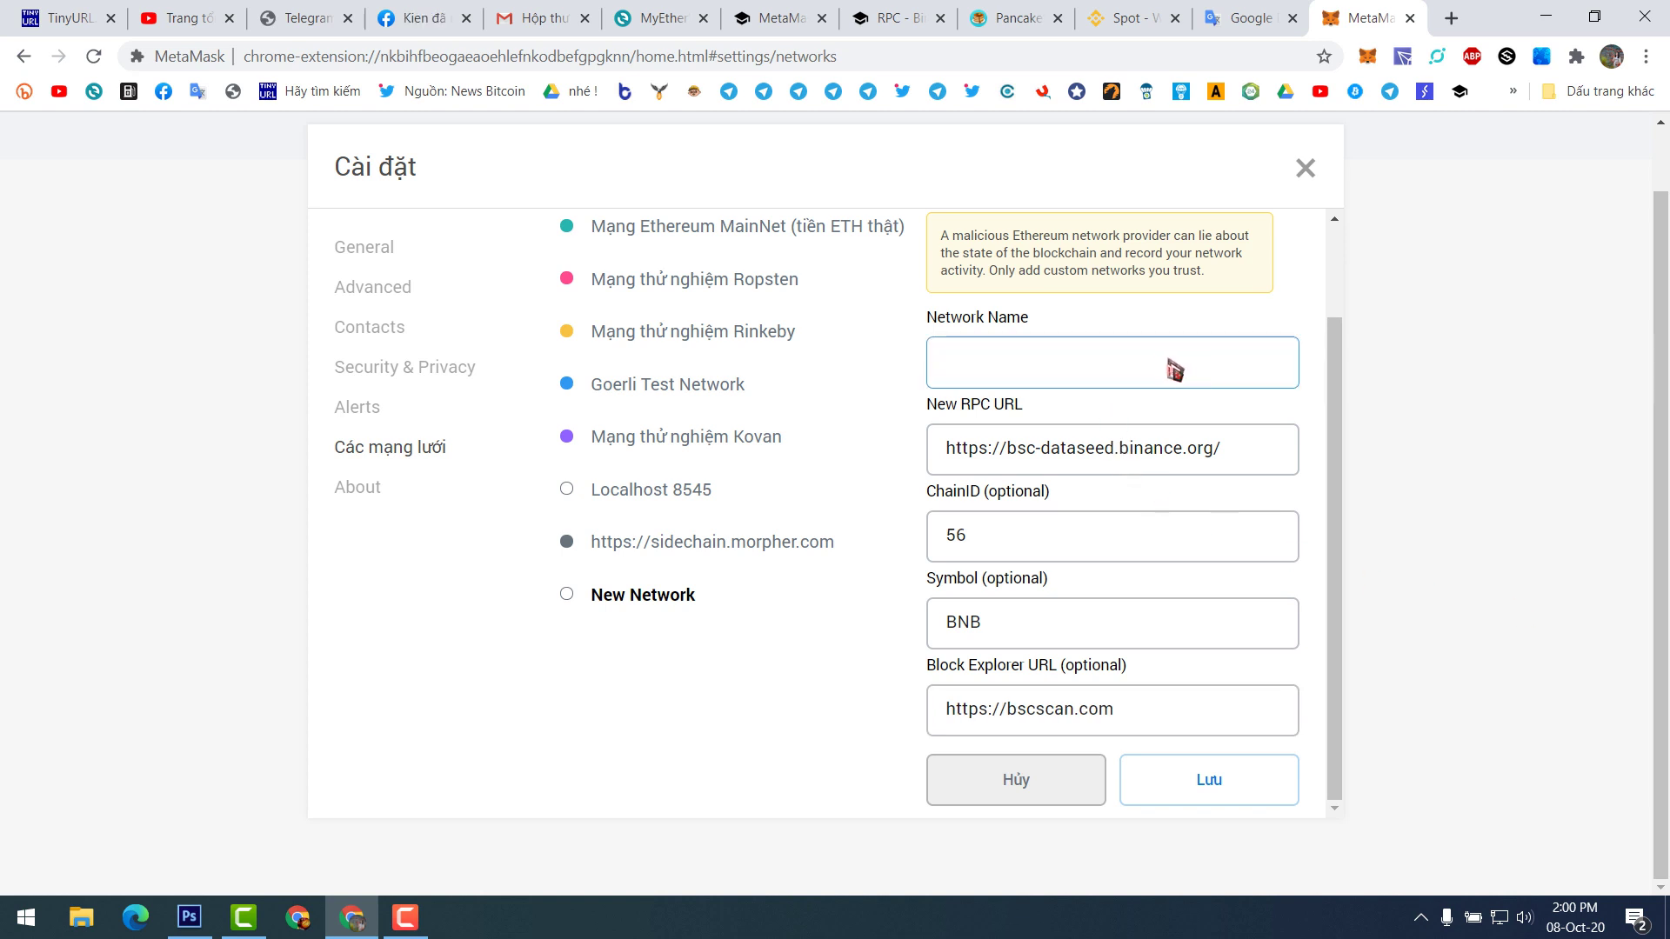
{"action": "type", "text": "Binance Smart Chain"}
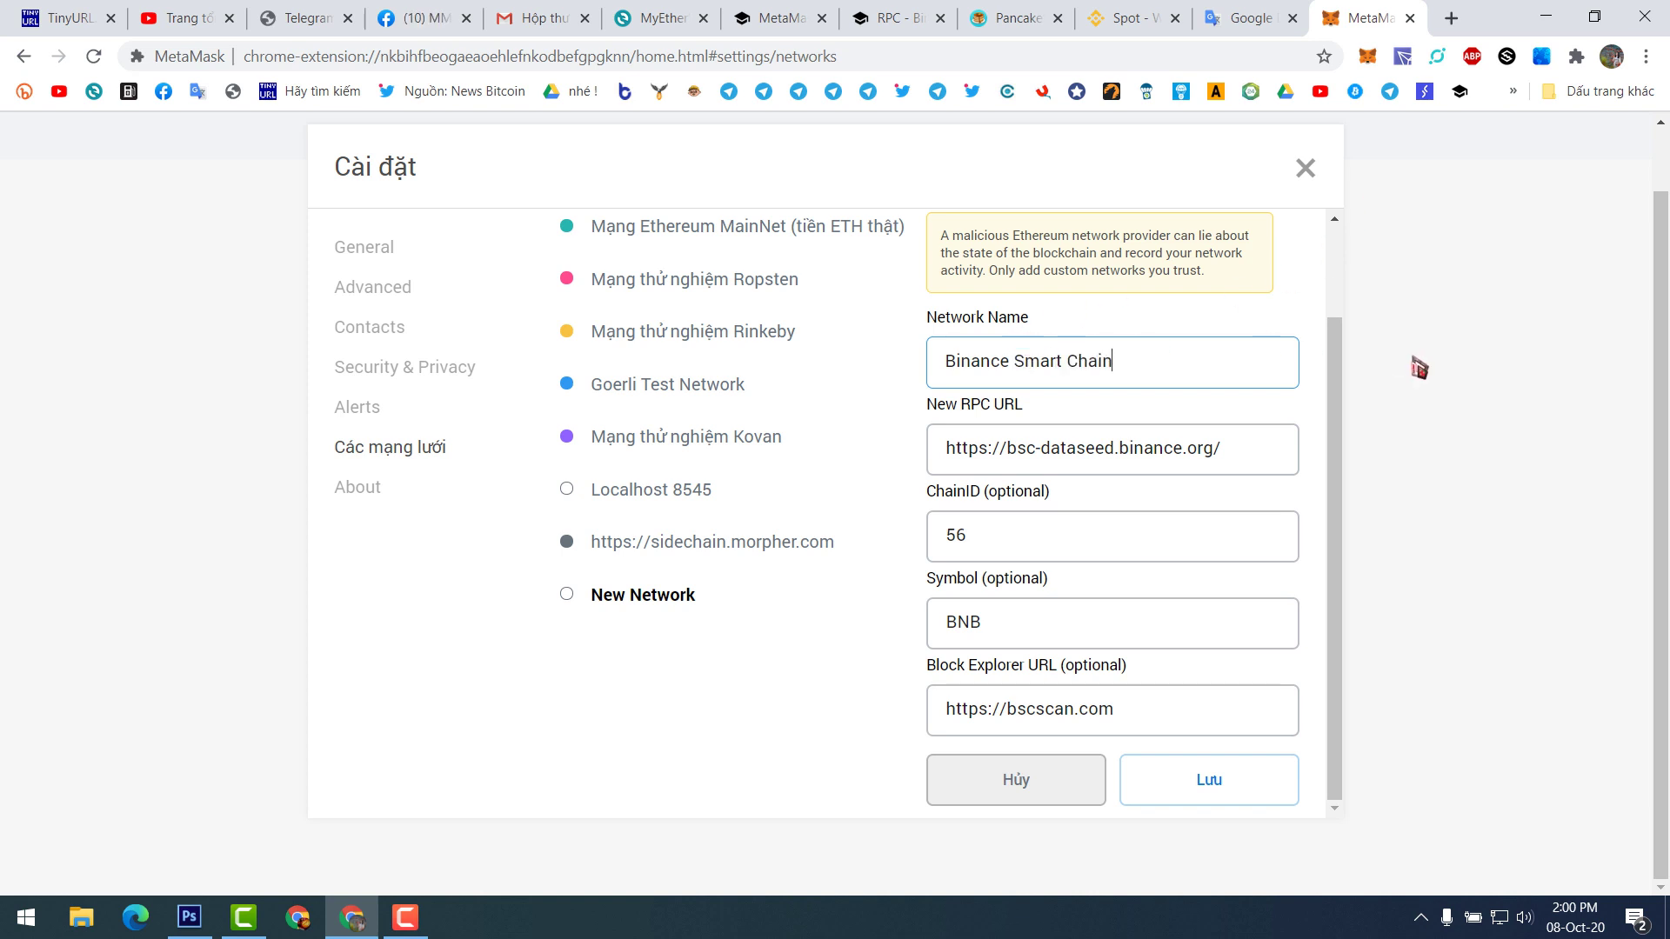
{"action": "left_click", "coordinate": [1245, 798]}
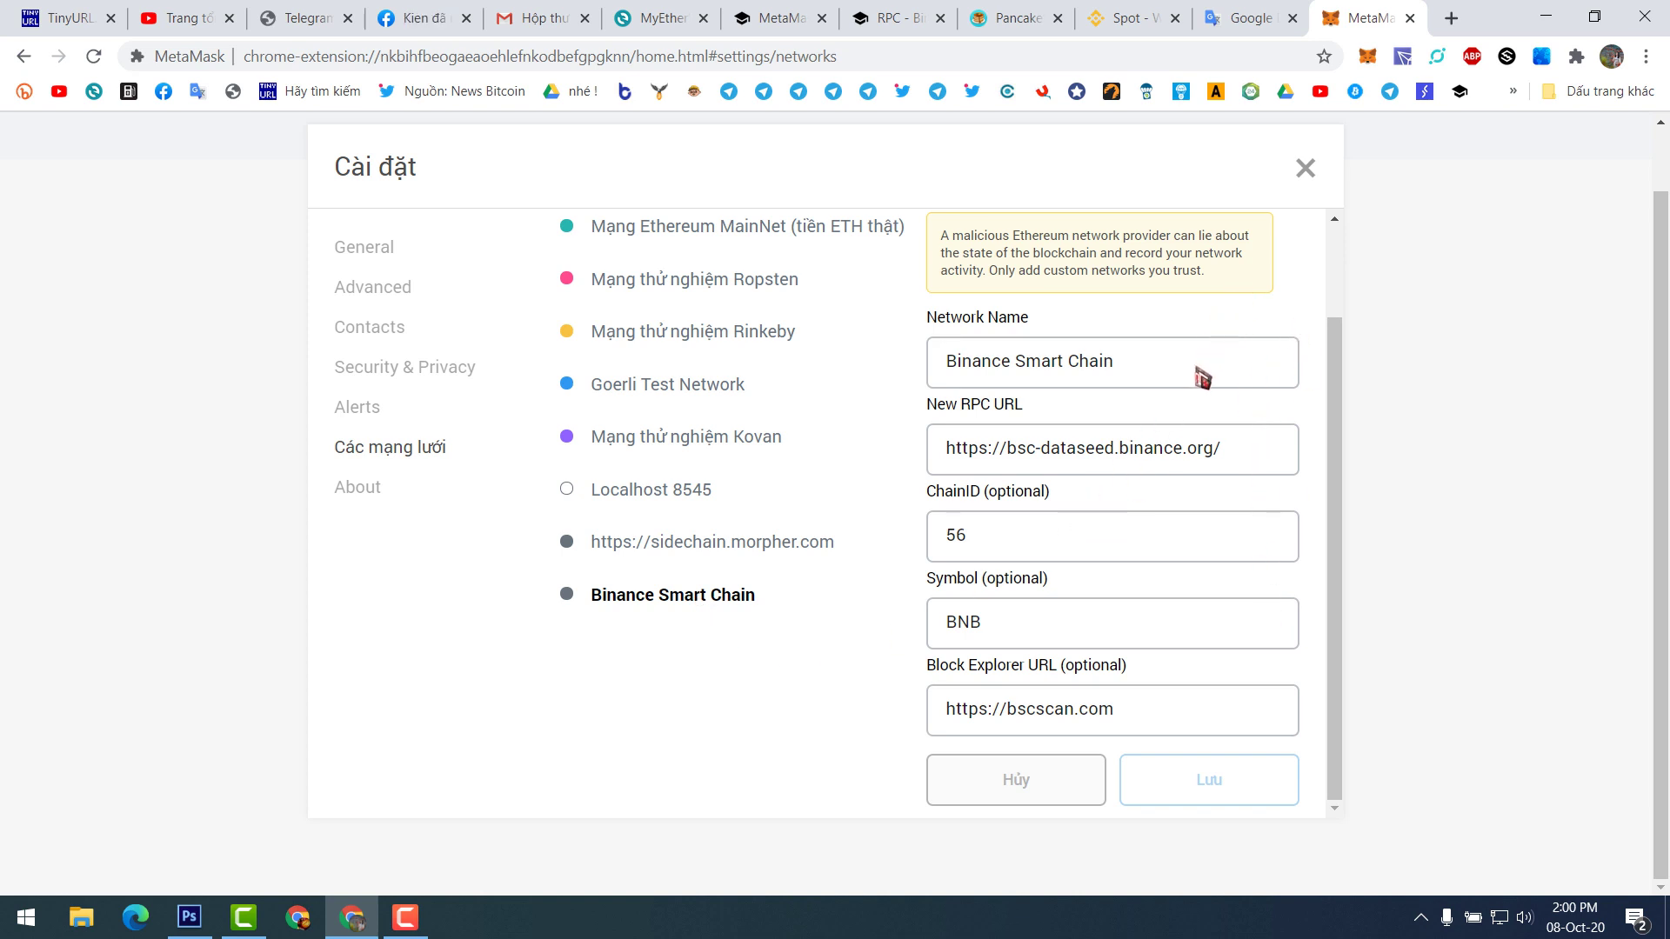
{"action": "left_click", "coordinate": [1306, 171]}
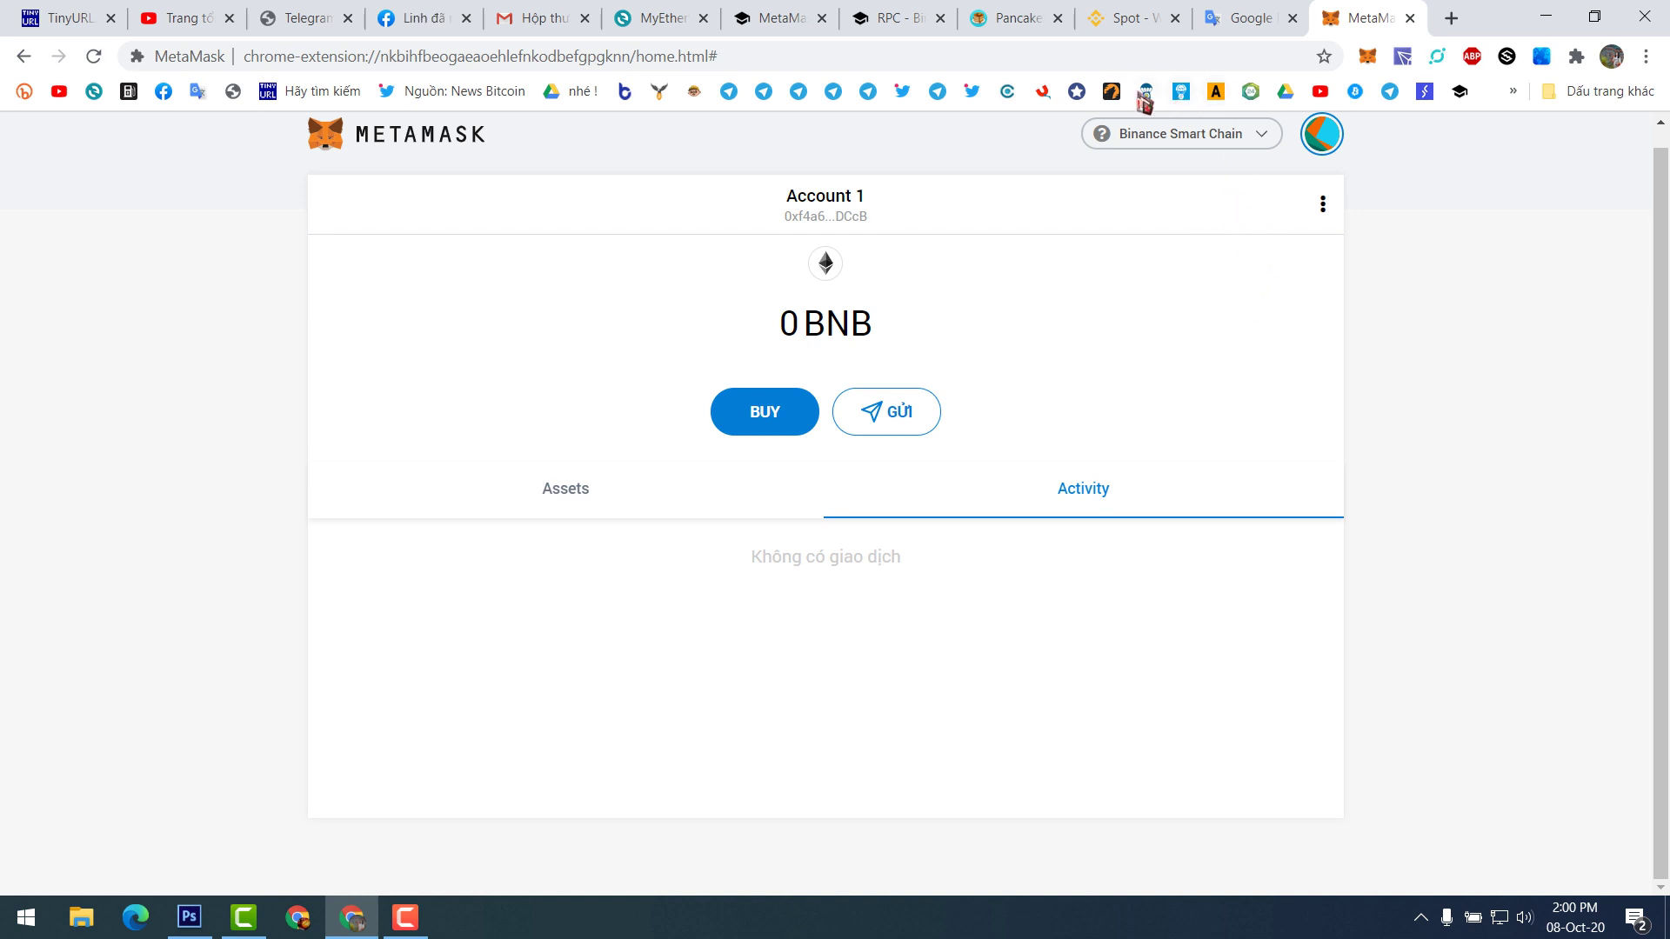
Step: Switch MetaMask to the Ethereum mainnet and back to the Binance Smart Chain network
{"action": "left_click", "coordinate": [1367, 66]}
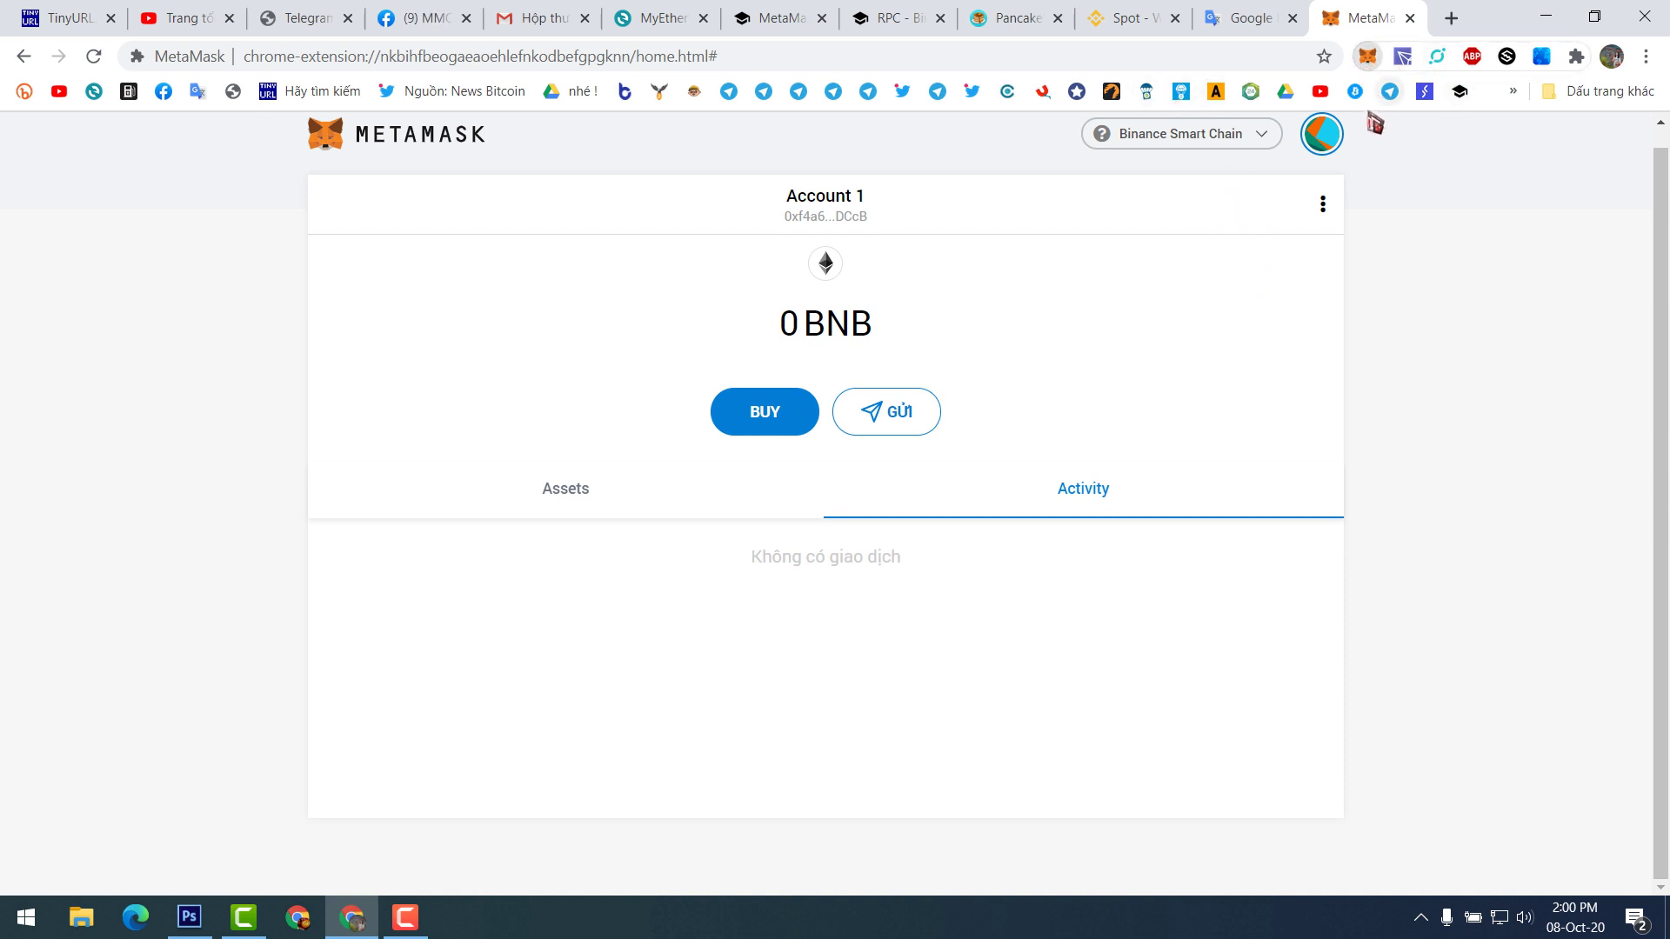
{"action": "left_click", "coordinate": [1287, 113]}
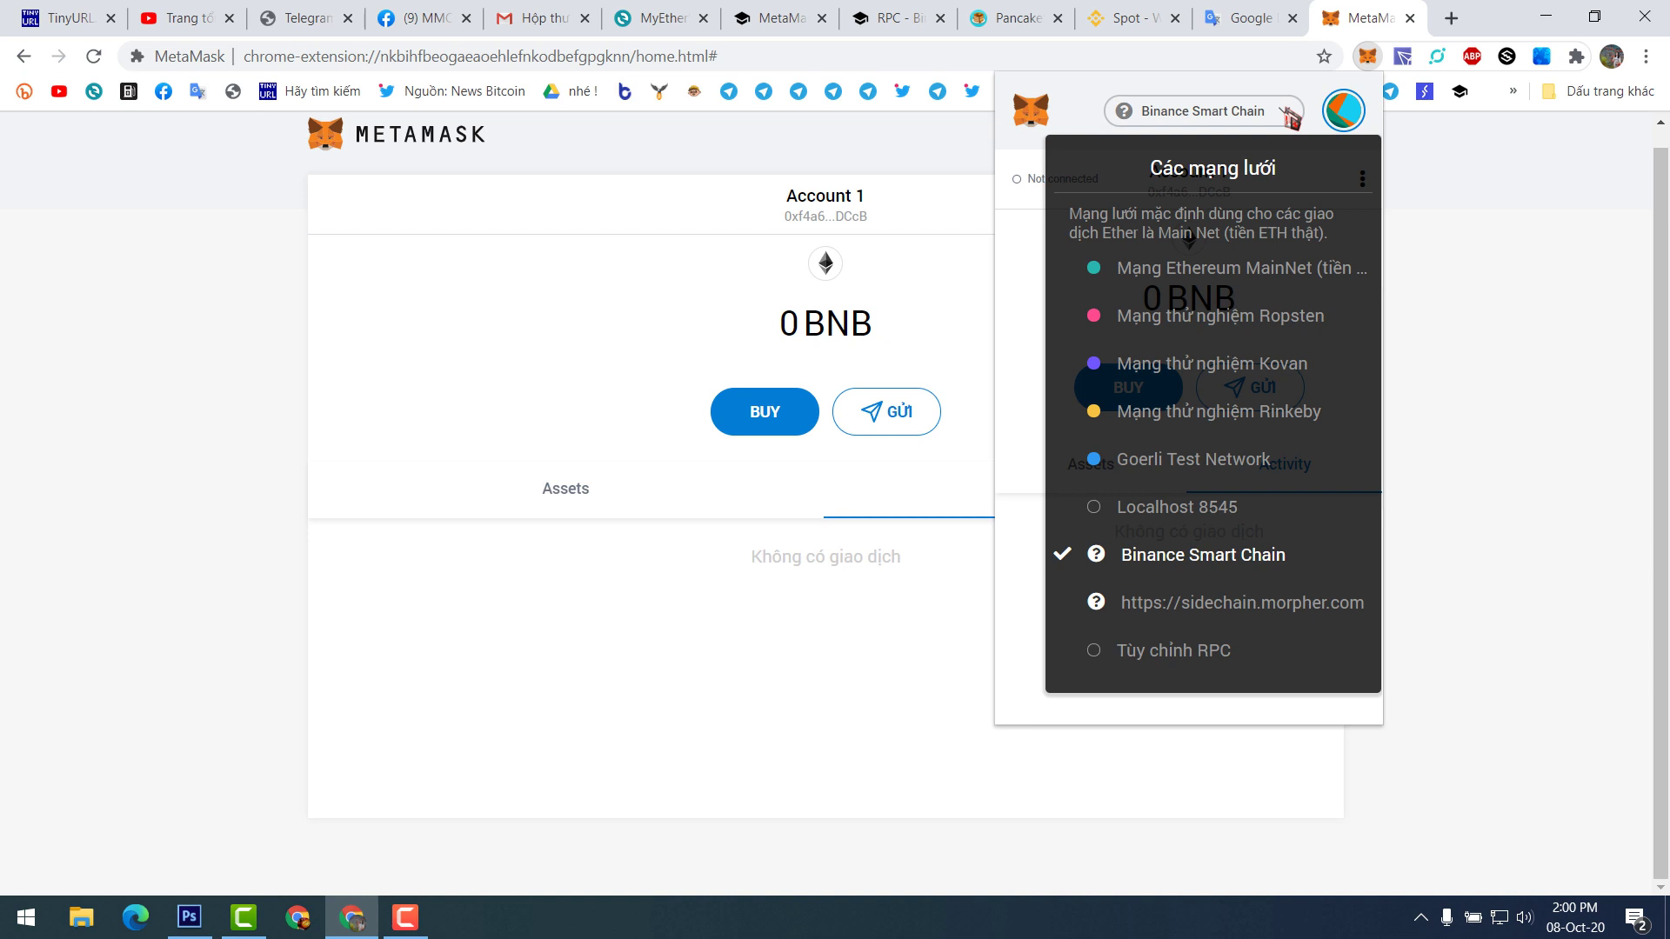
{"action": "left_click", "coordinate": [1258, 270]}
{"action": "scroll", "coordinate": [1384, 316], "scroll_direction": "down", "scroll_amount": 1}
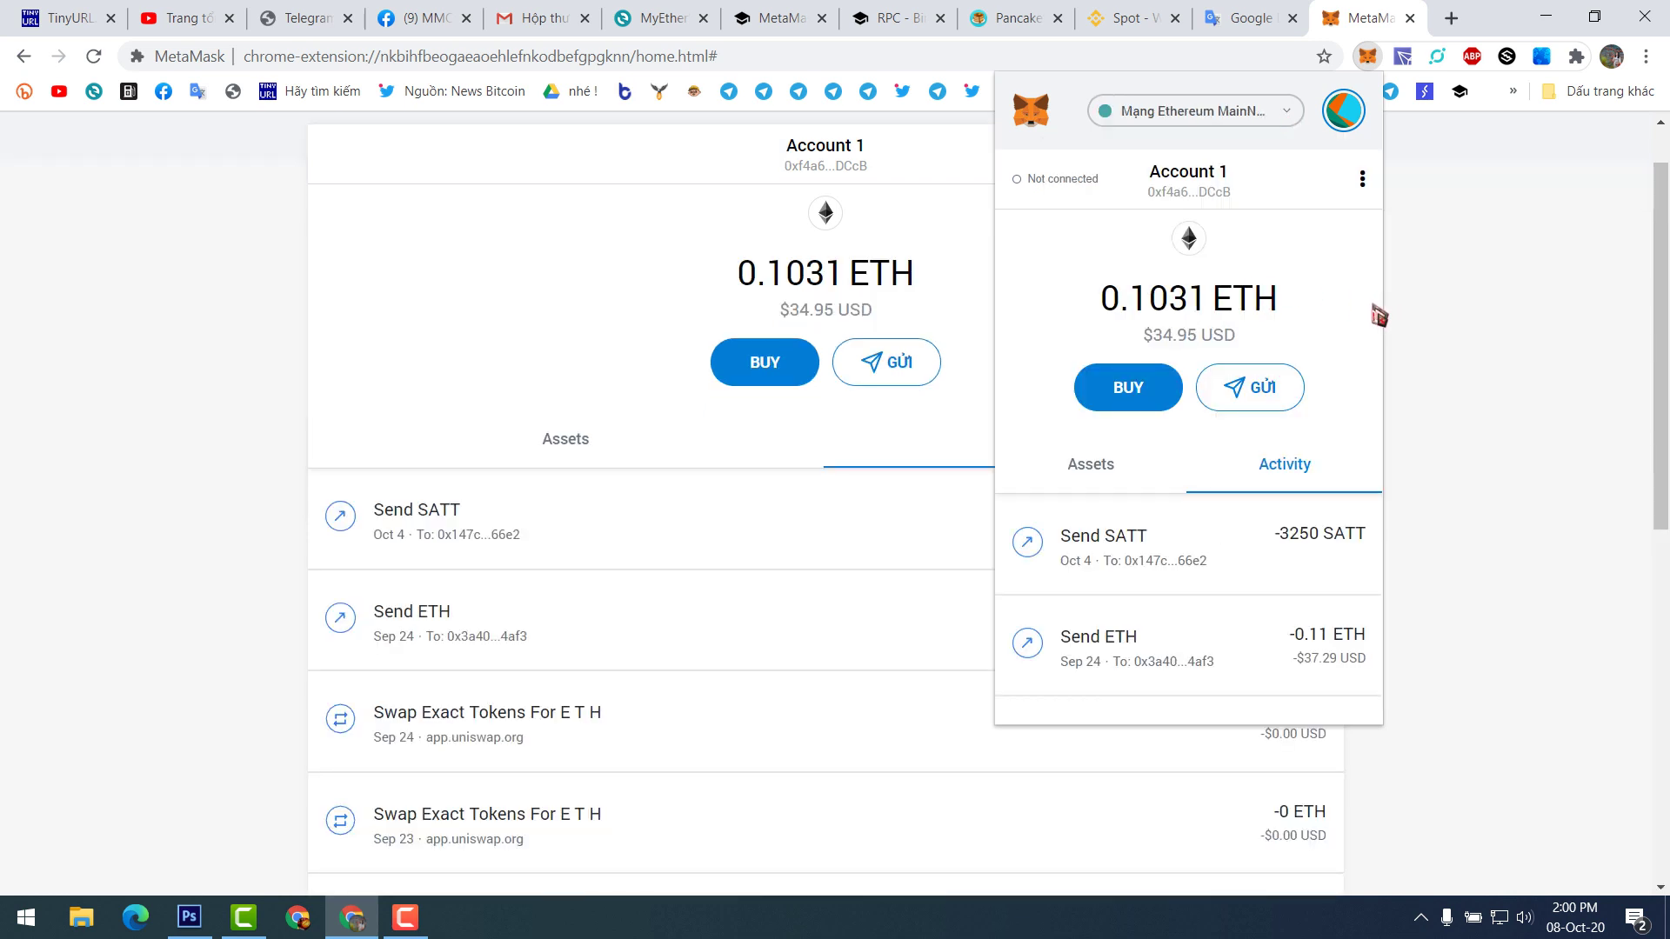
{"action": "left_click", "coordinate": [1285, 122]}
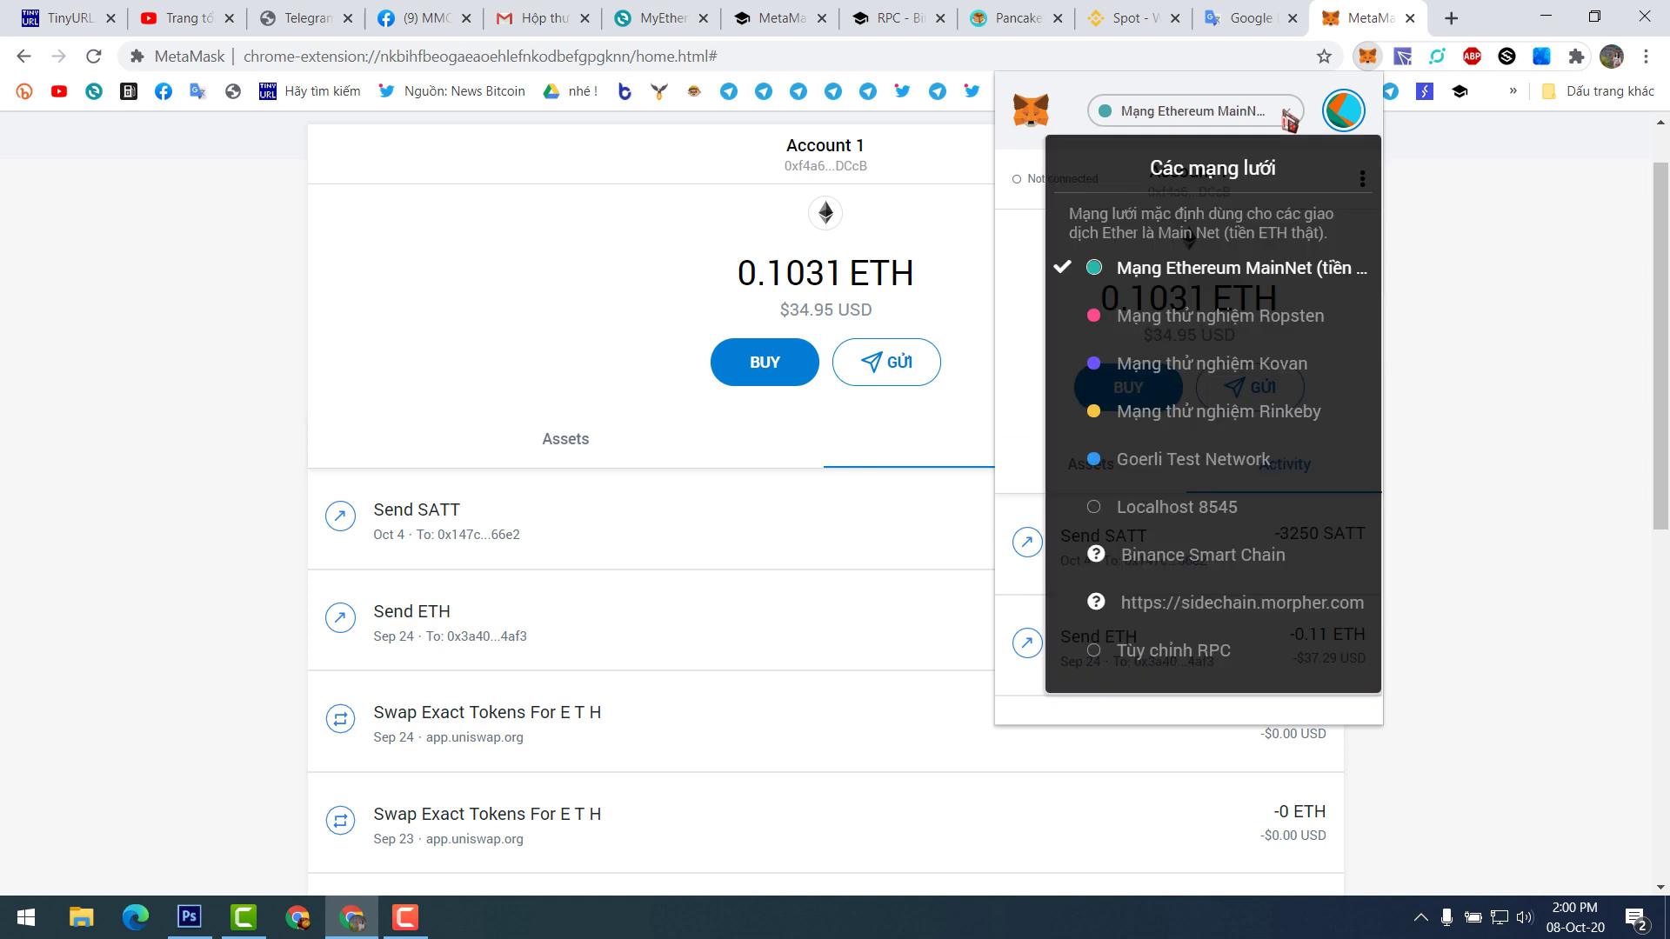
{"action": "left_click", "coordinate": [1230, 557]}
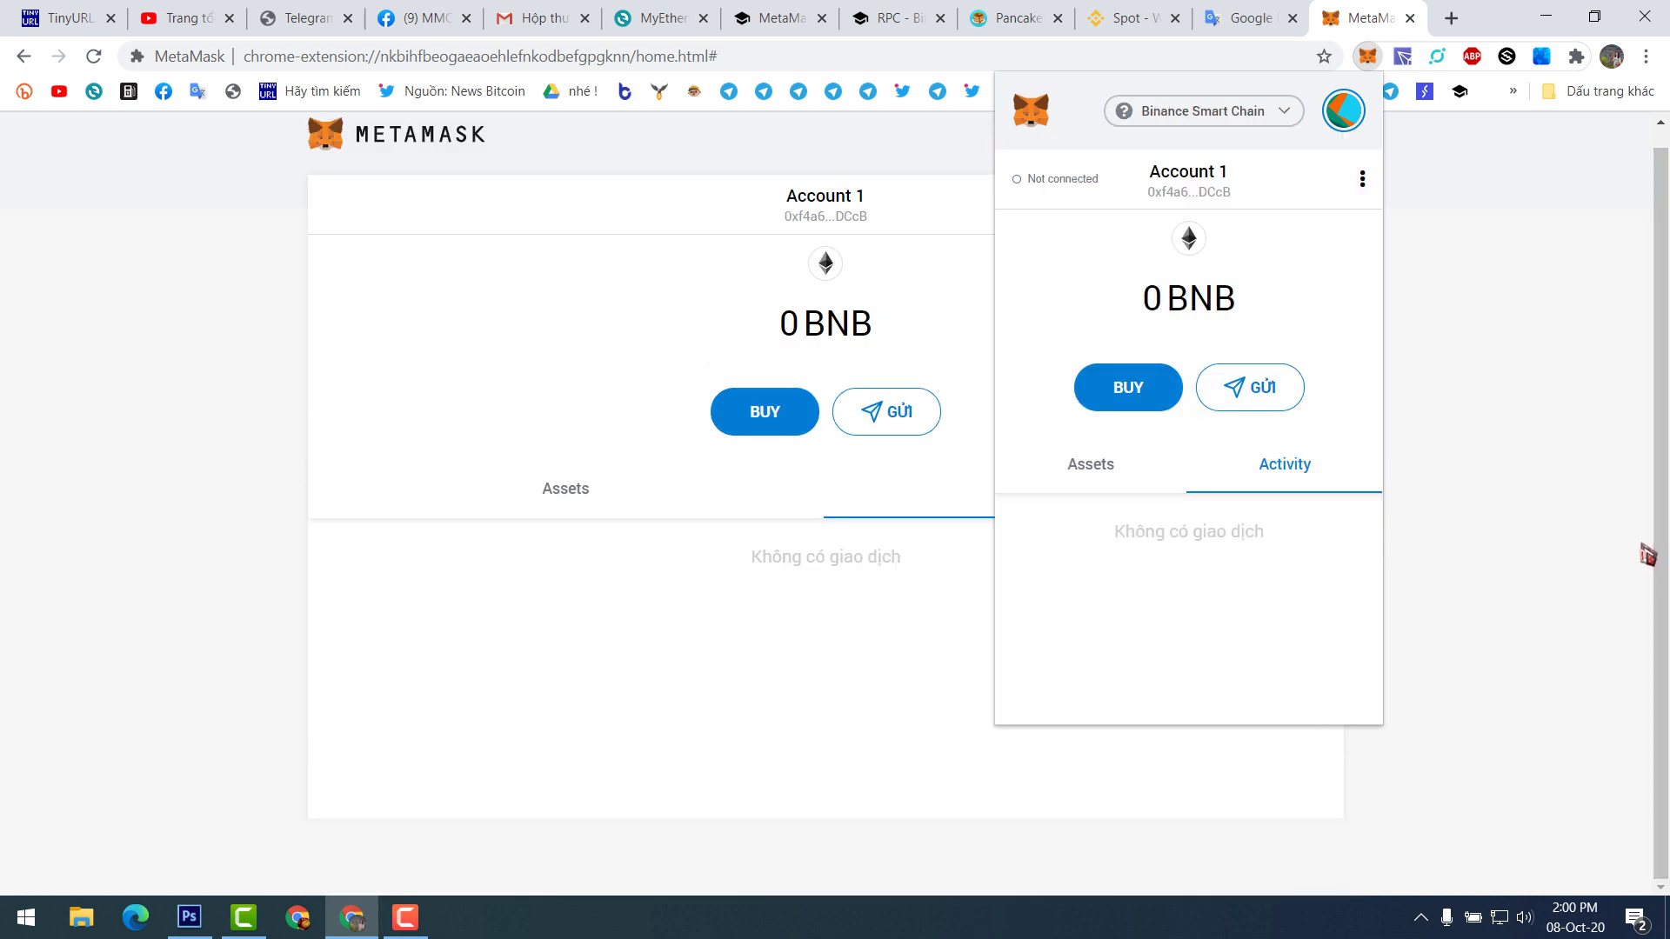
{"action": "left_click", "coordinate": [1646, 553]}
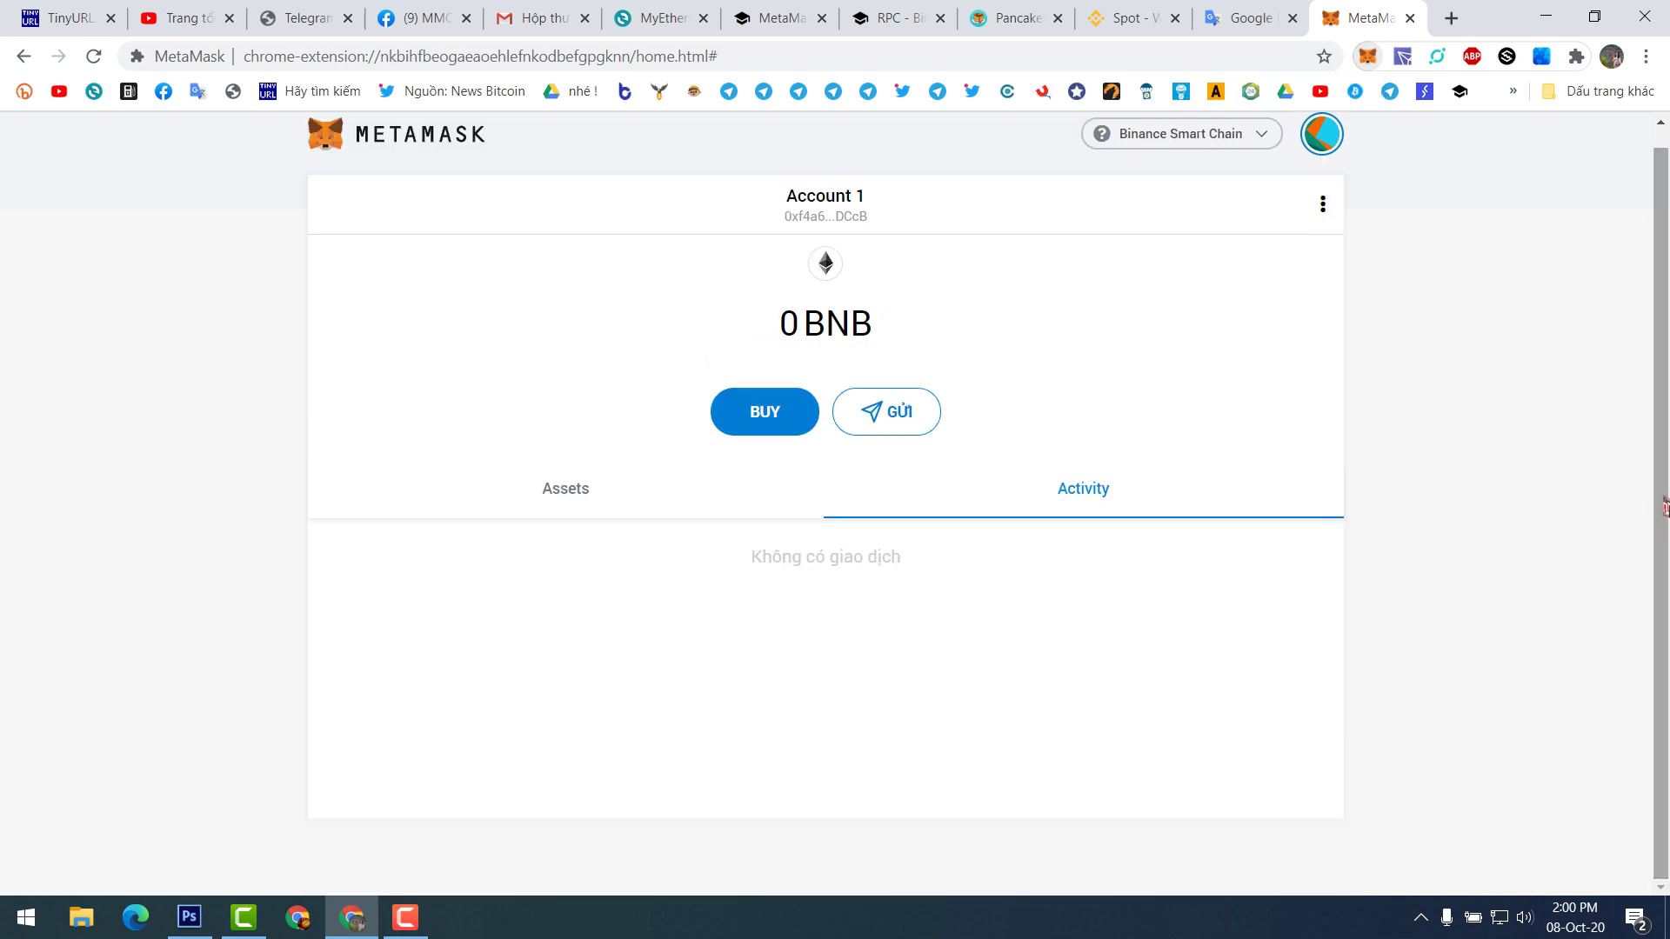
Step: Go to the PancakeSwap site, open coinmarketcap.com/currencies/litecoin/ in a new tab and place that tab beside it
{"action": "left_click", "coordinate": [1004, 23]}
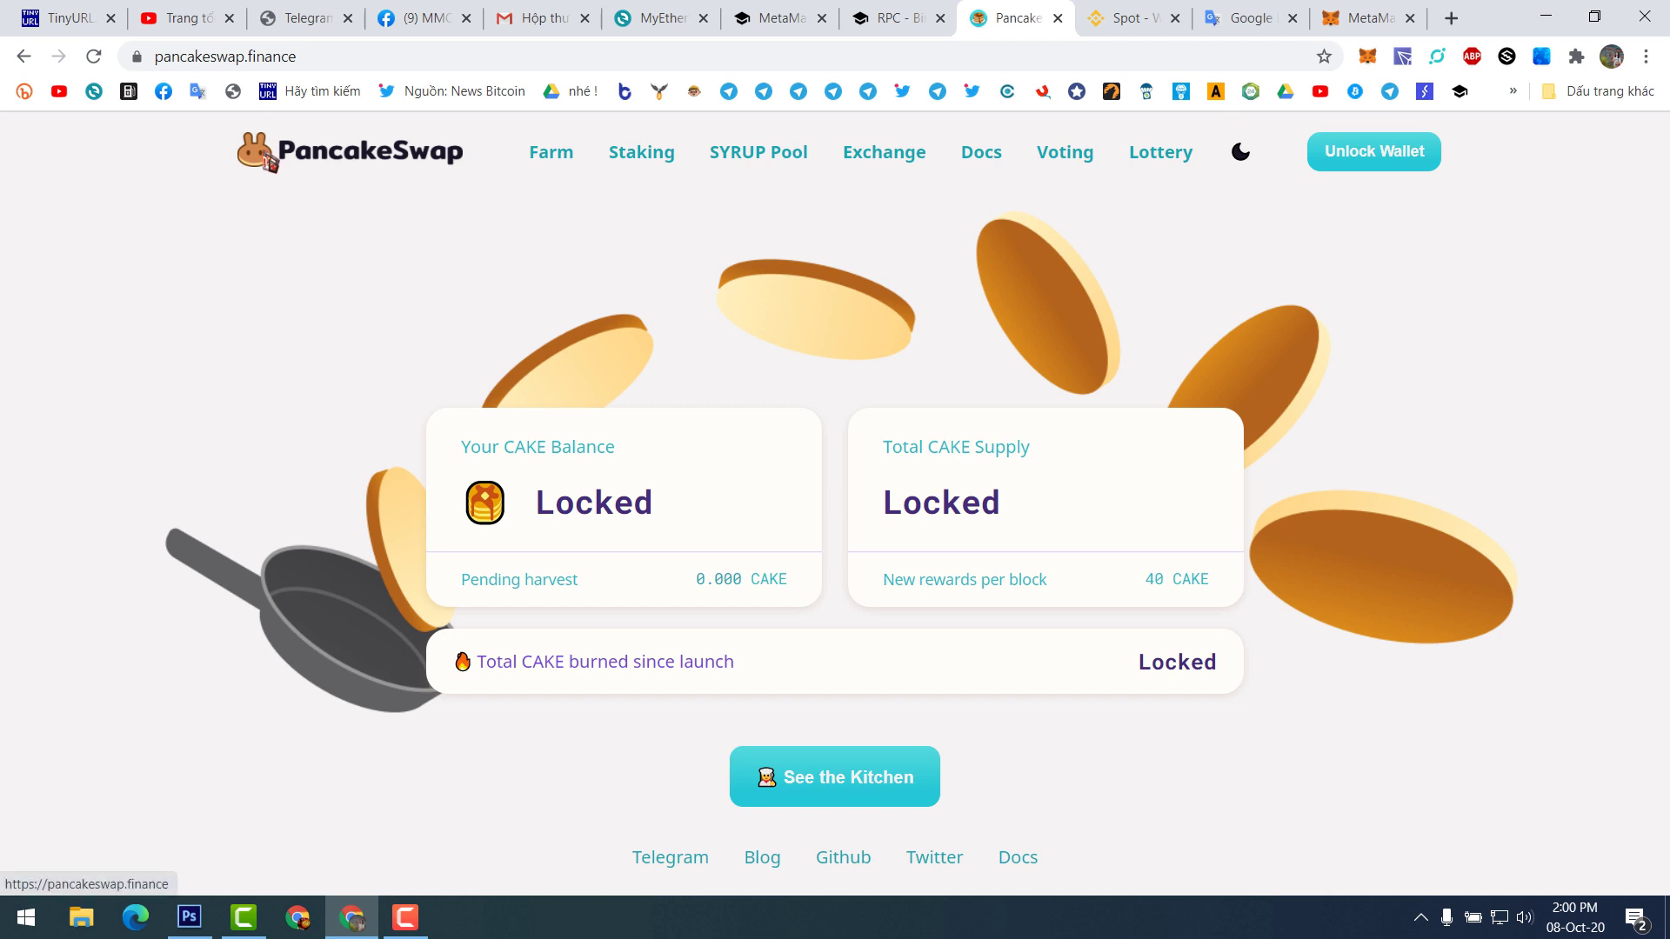
{"action": "left_click_drag", "start_coordinate": [264, 151], "coordinate": [391, 169]}
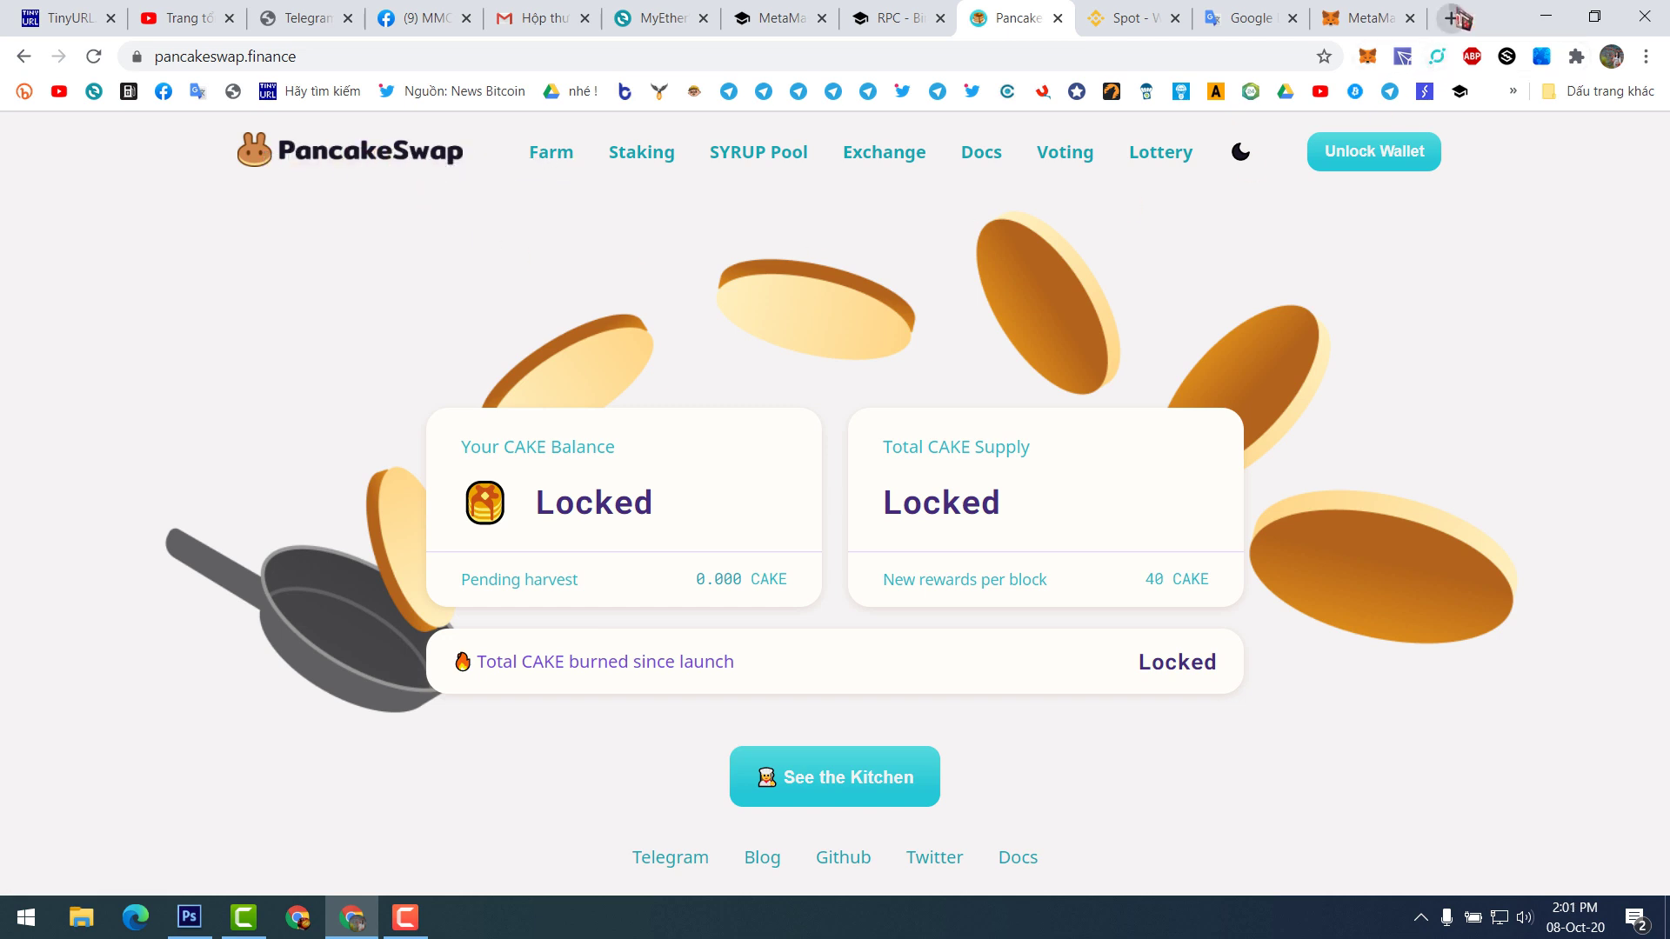
{"action": "left_click", "coordinate": [1450, 17]}
{"action": "type", "text": "coin"}
{"action": "key", "text": "Down"}
{"action": "key", "text": "Down"}
{"action": "key", "text": "Down"}
{"action": "key", "text": "Down"}
{"action": "key", "text": "Return"}
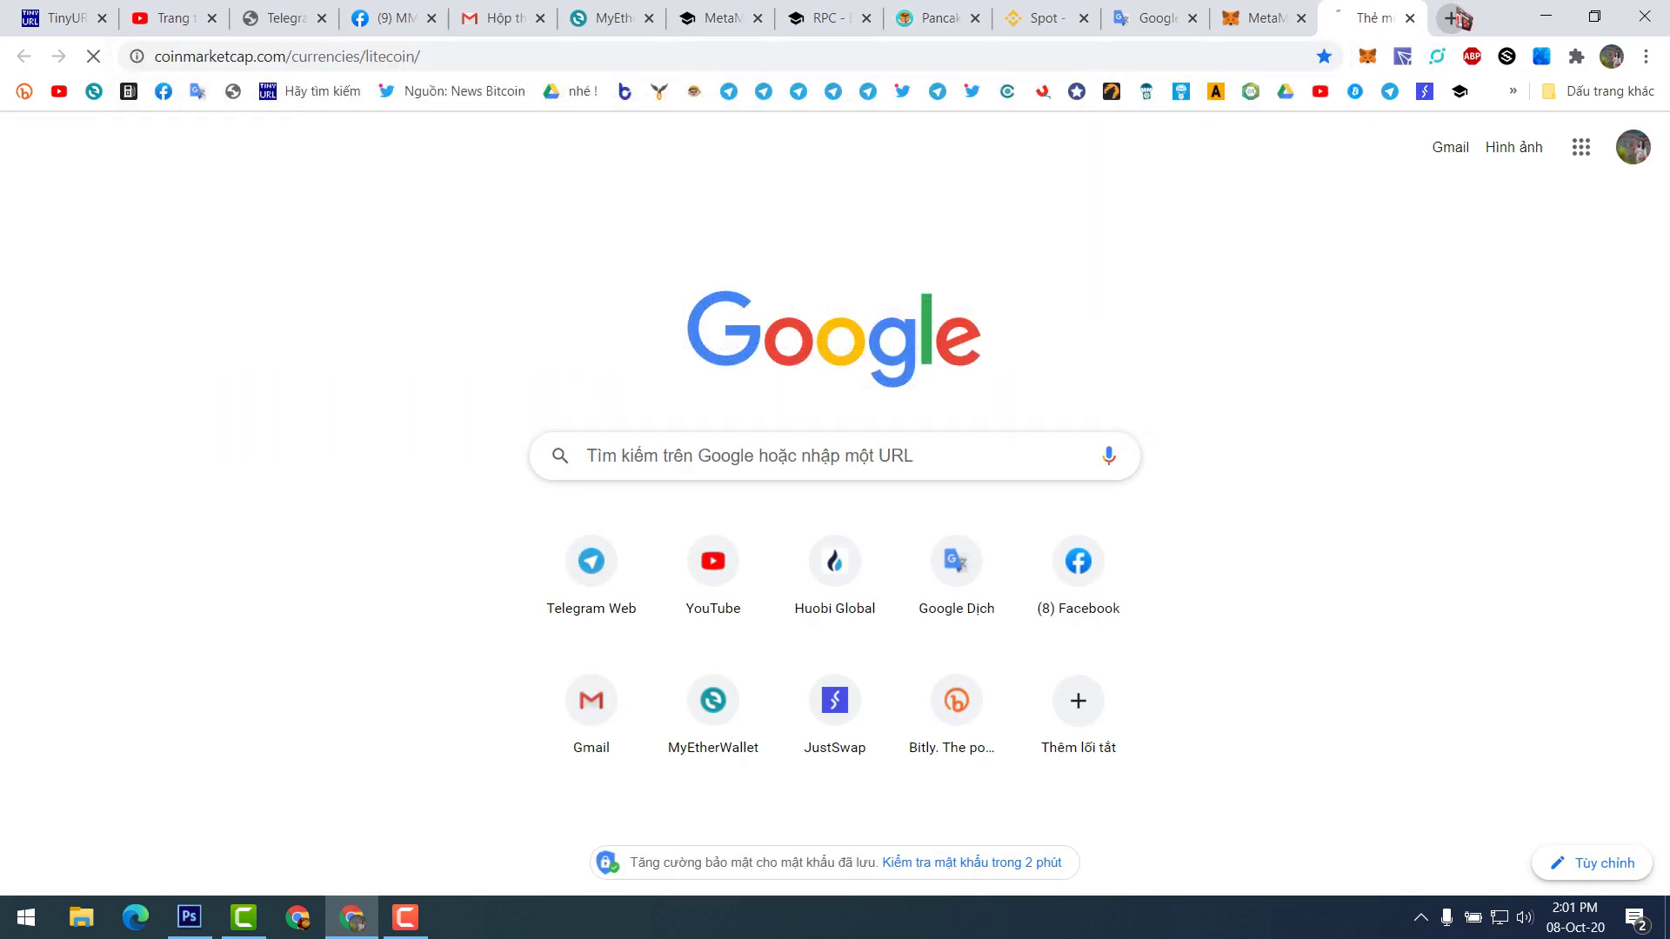
{"action": "left_click_drag", "start_coordinate": [1373, 15], "coordinate": [1043, 14]}
Step: Search CoinMarketCap for cake and open the PancakeSwap (CAKE) page
{"action": "left_click", "coordinate": [1420, 240]}
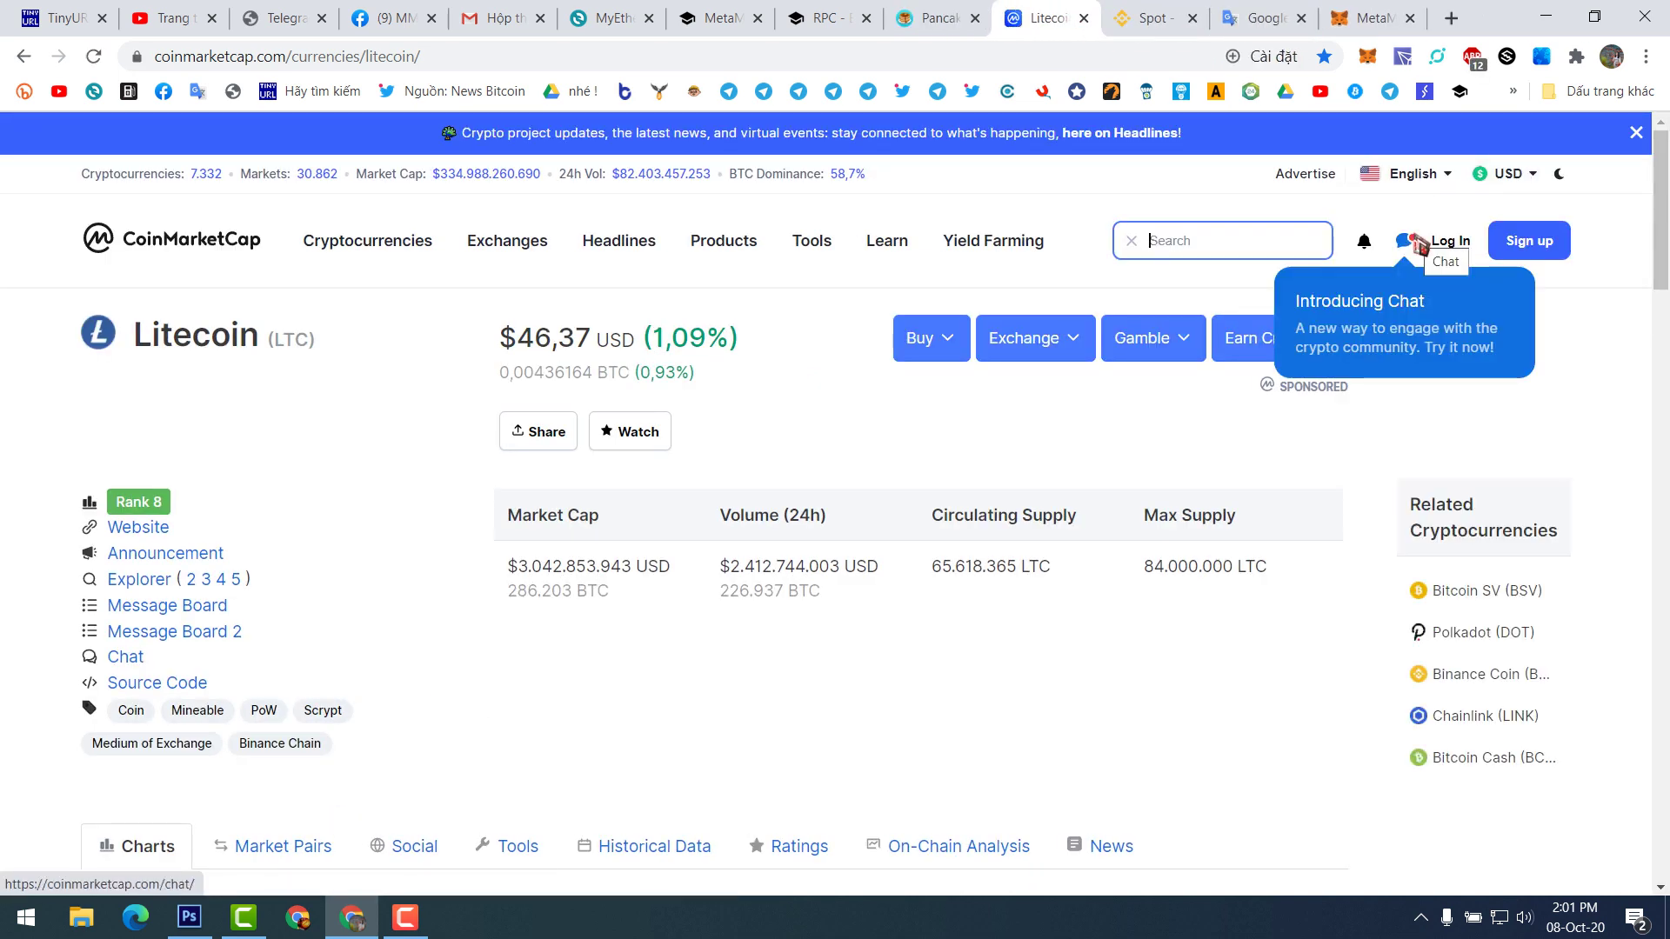
{"action": "type", "text": "cake"}
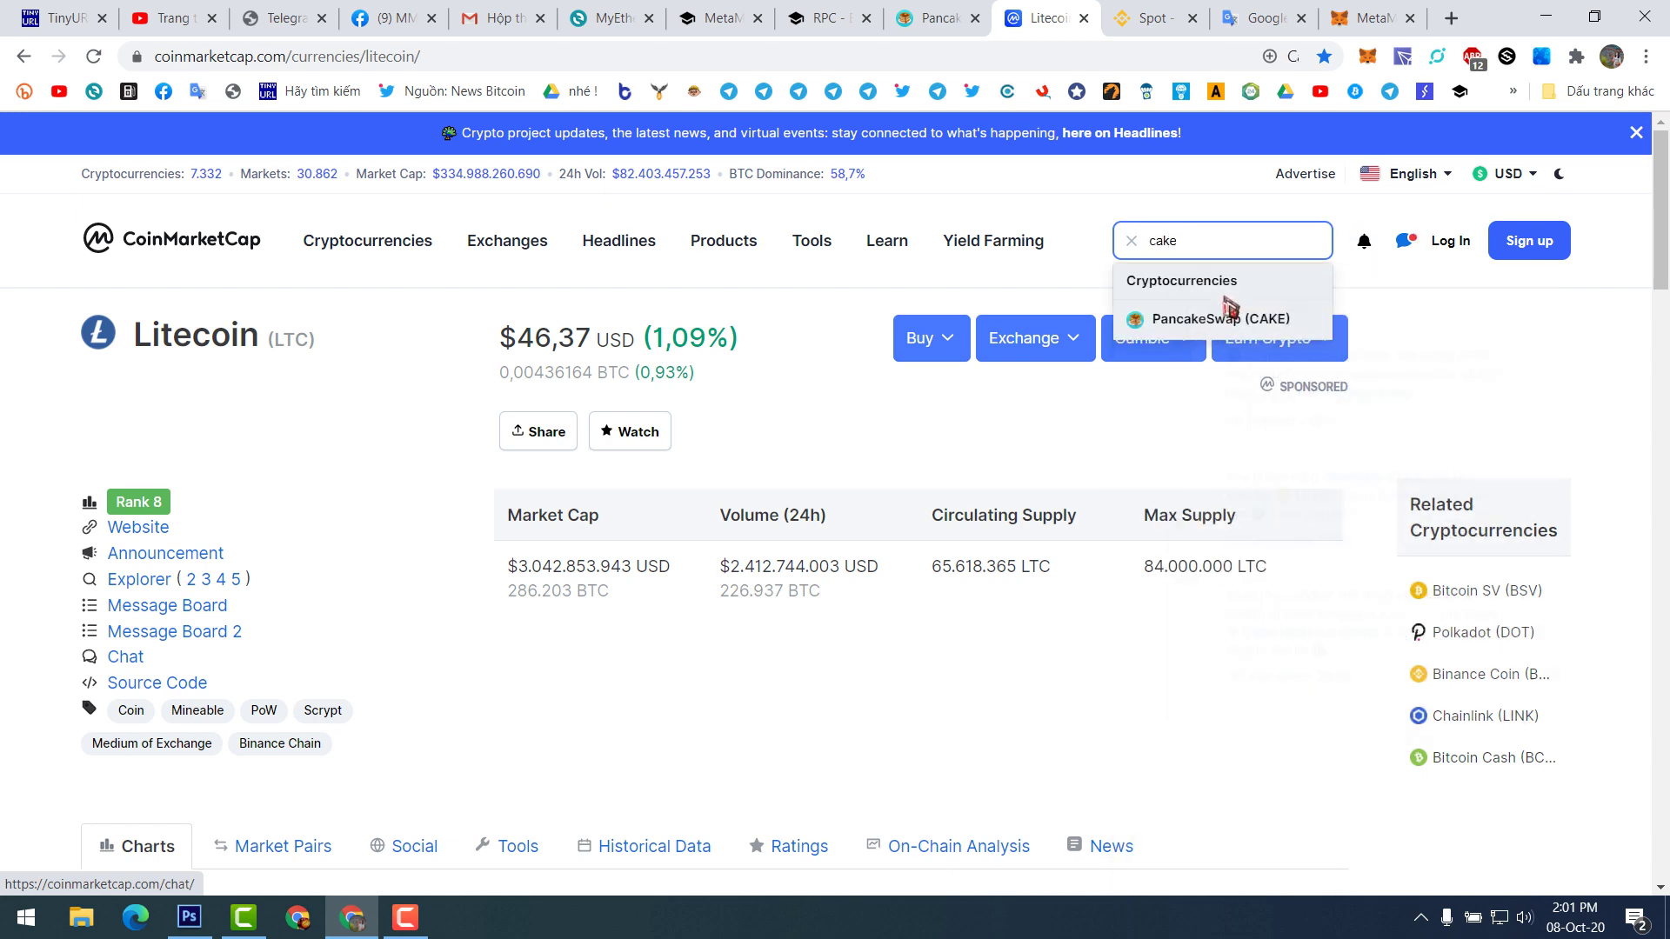
{"action": "left_click", "coordinate": [1187, 319]}
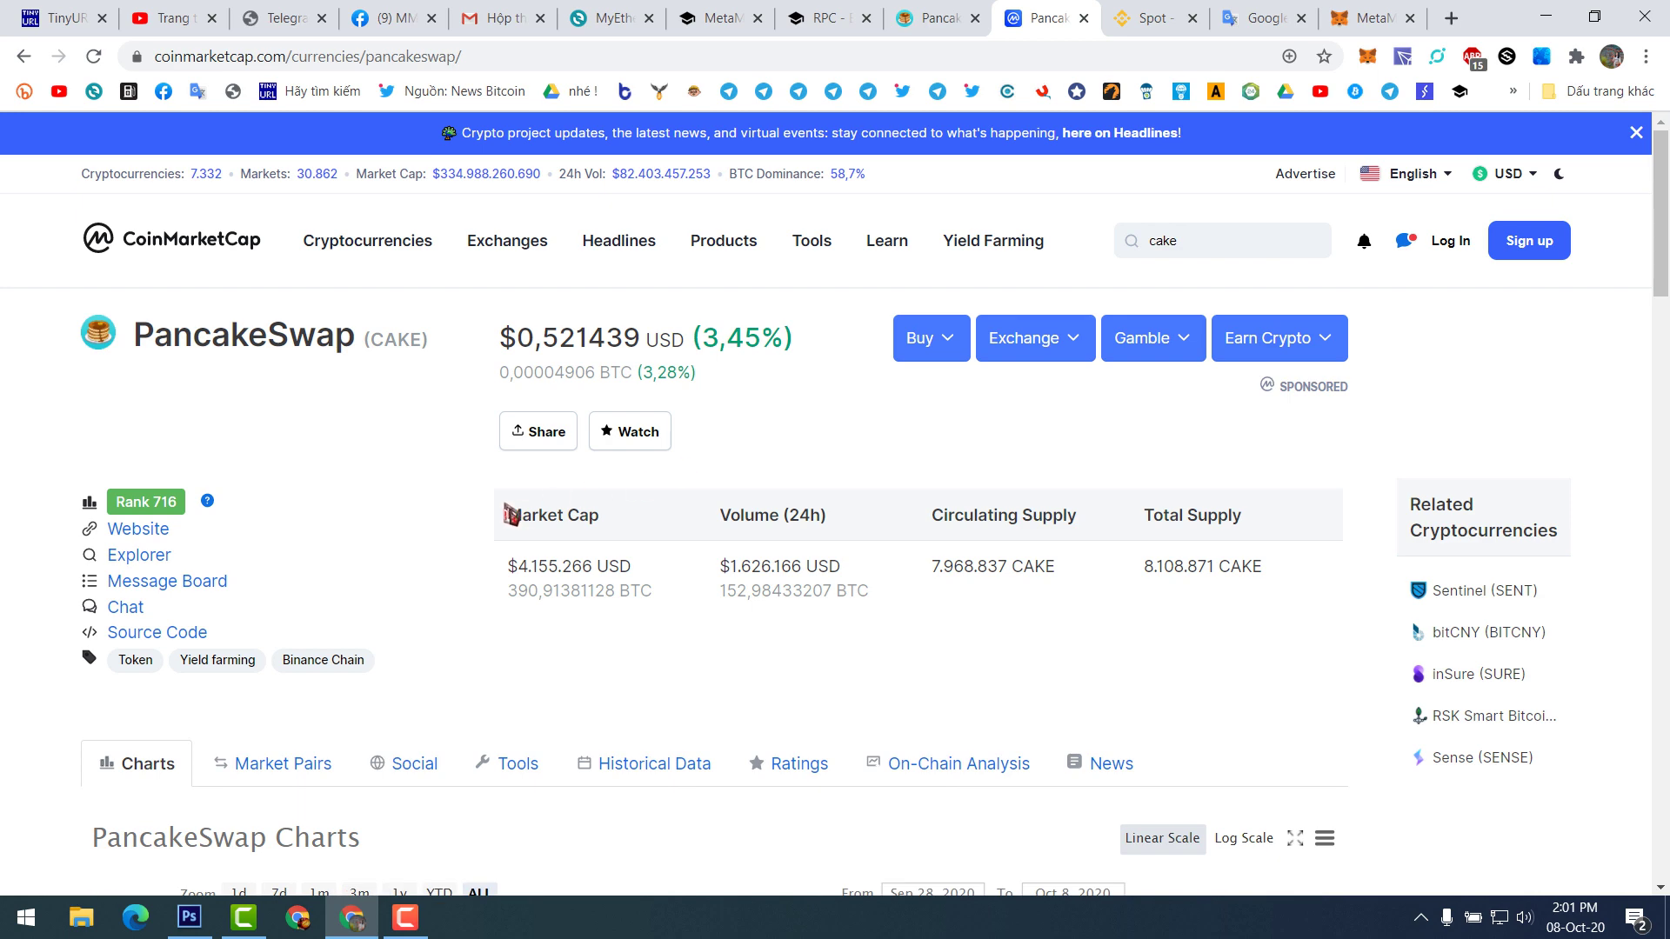
Step: Open the CAKE token's explorer page in a new tab, examine its token name on BscScan, and close that tab
{"action": "right_click", "coordinate": [162, 555]}
{"action": "left_click", "coordinate": [226, 574]}
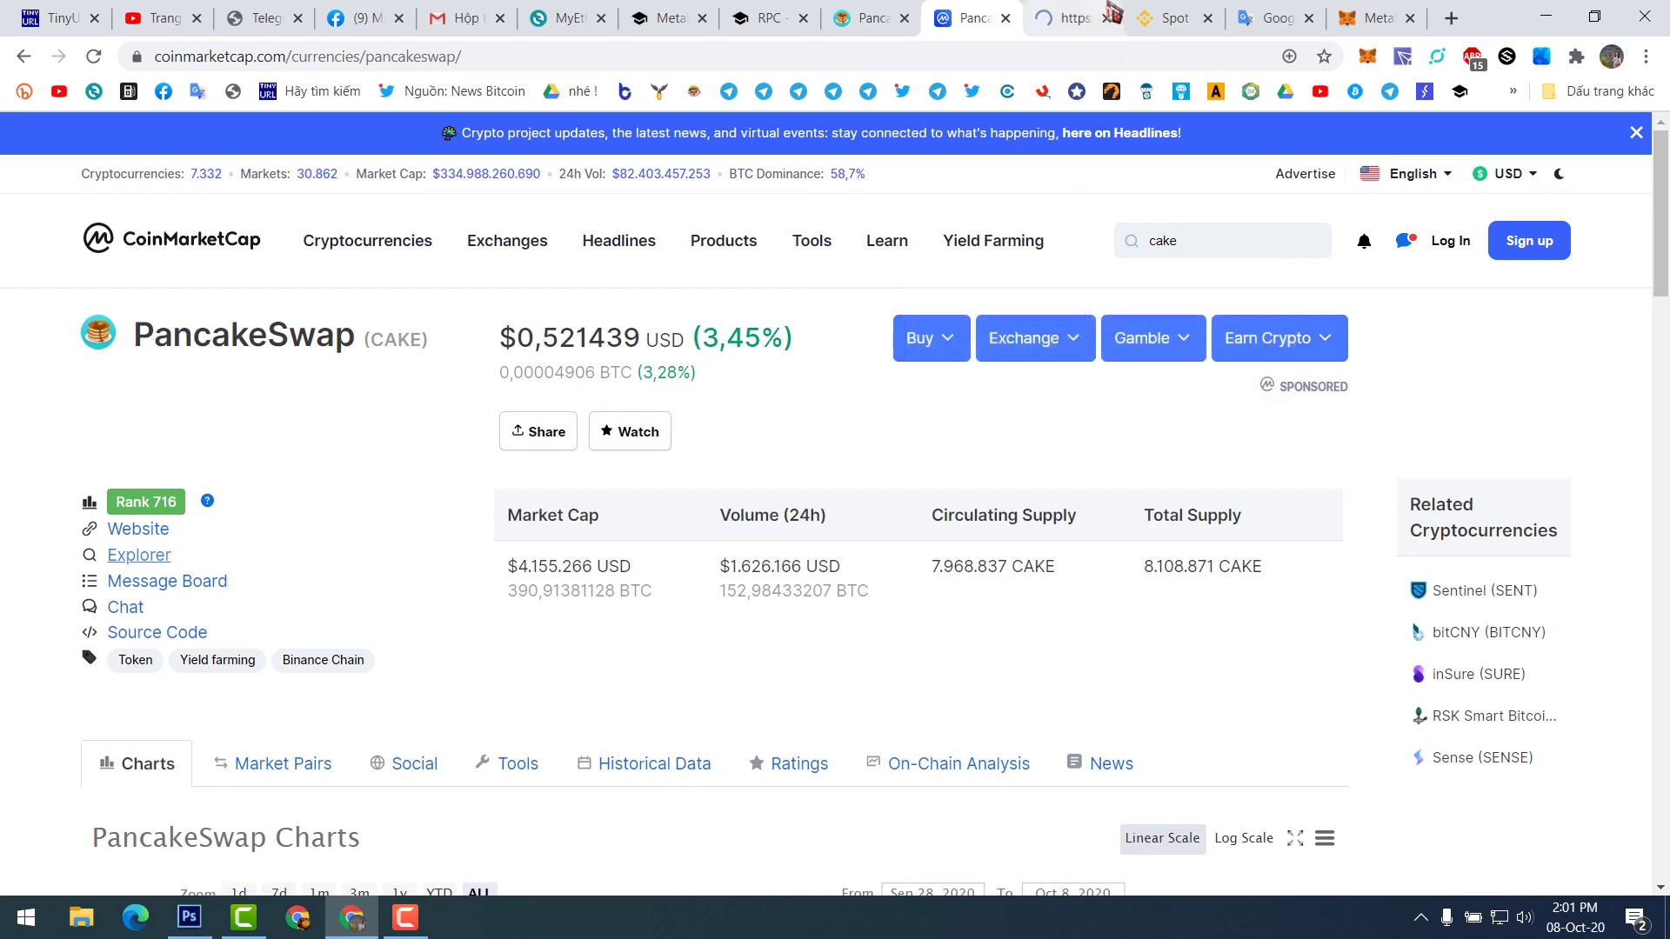
{"action": "left_click", "coordinate": [1074, 17]}
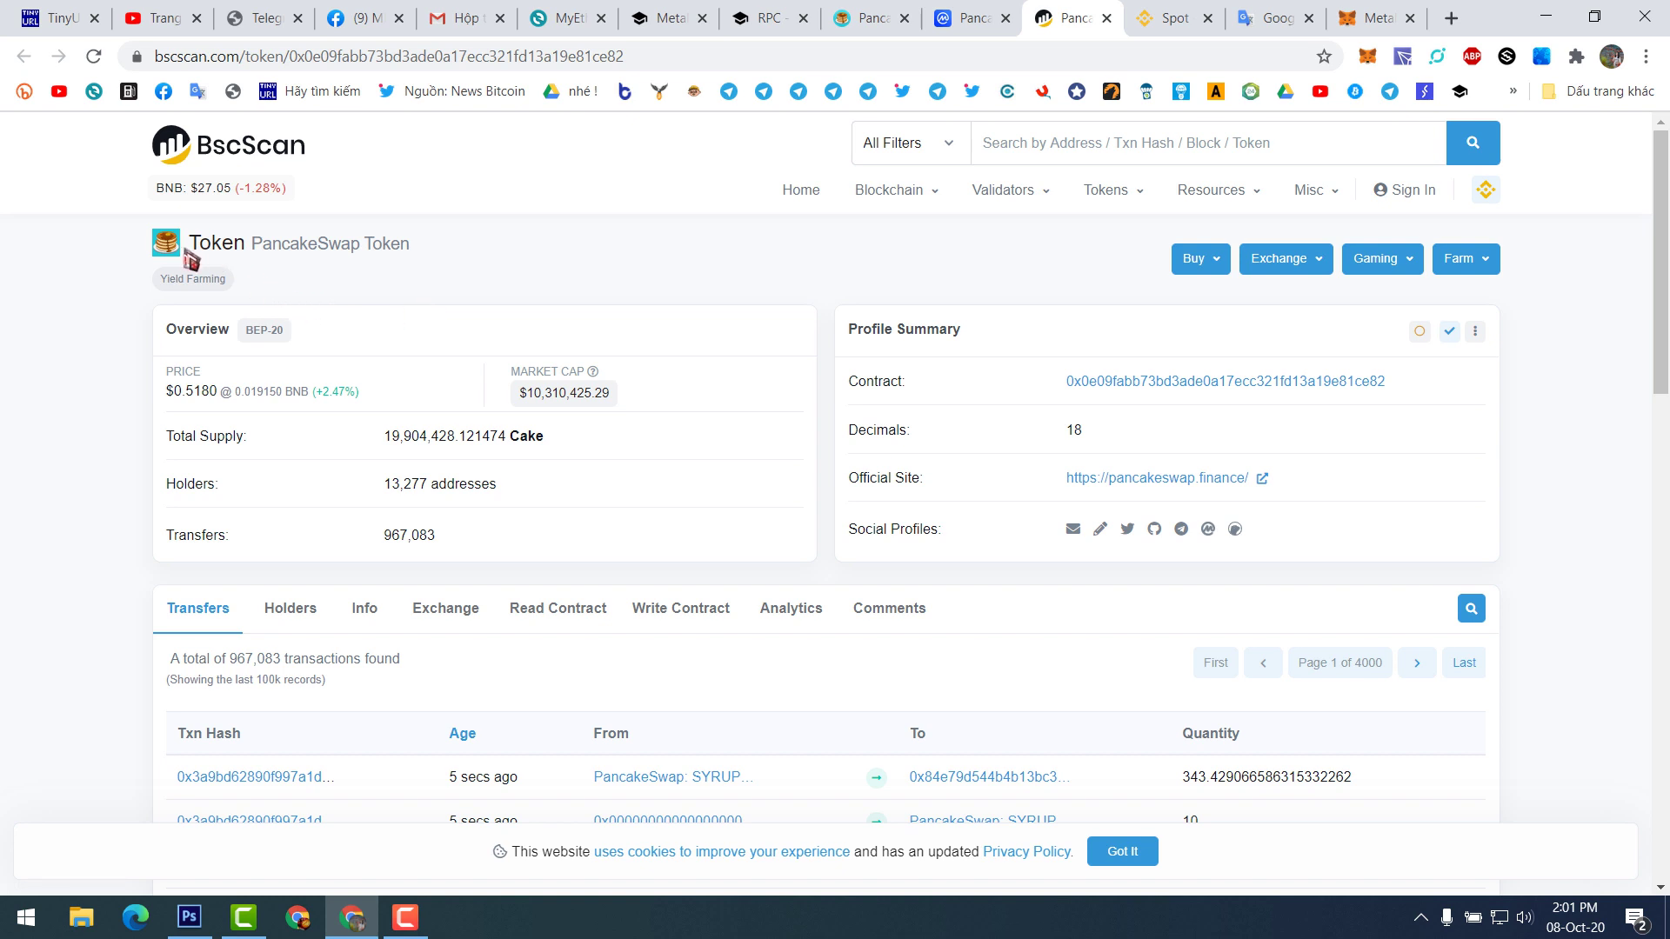
{"action": "left_click_drag", "start_coordinate": [188, 258], "coordinate": [444, 257]}
{"action": "left_click", "coordinate": [641, 273]}
{"action": "left_click", "coordinate": [973, 28]}
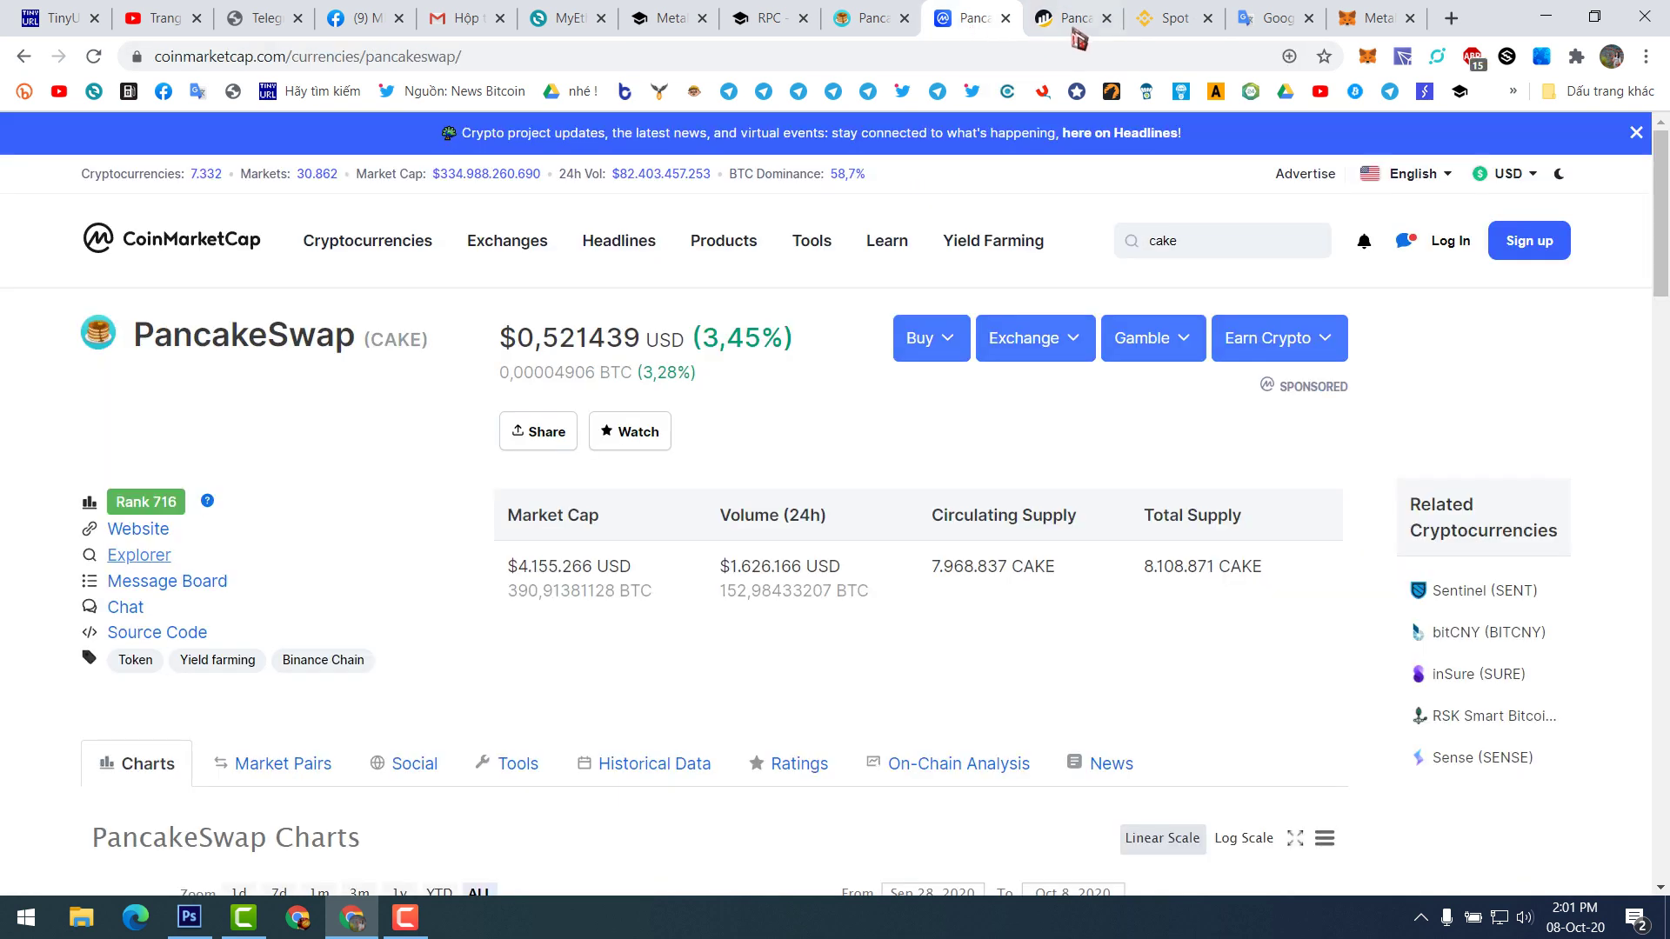
{"action": "left_click", "coordinate": [1098, 26]}
{"action": "left_click", "coordinate": [1105, 19]}
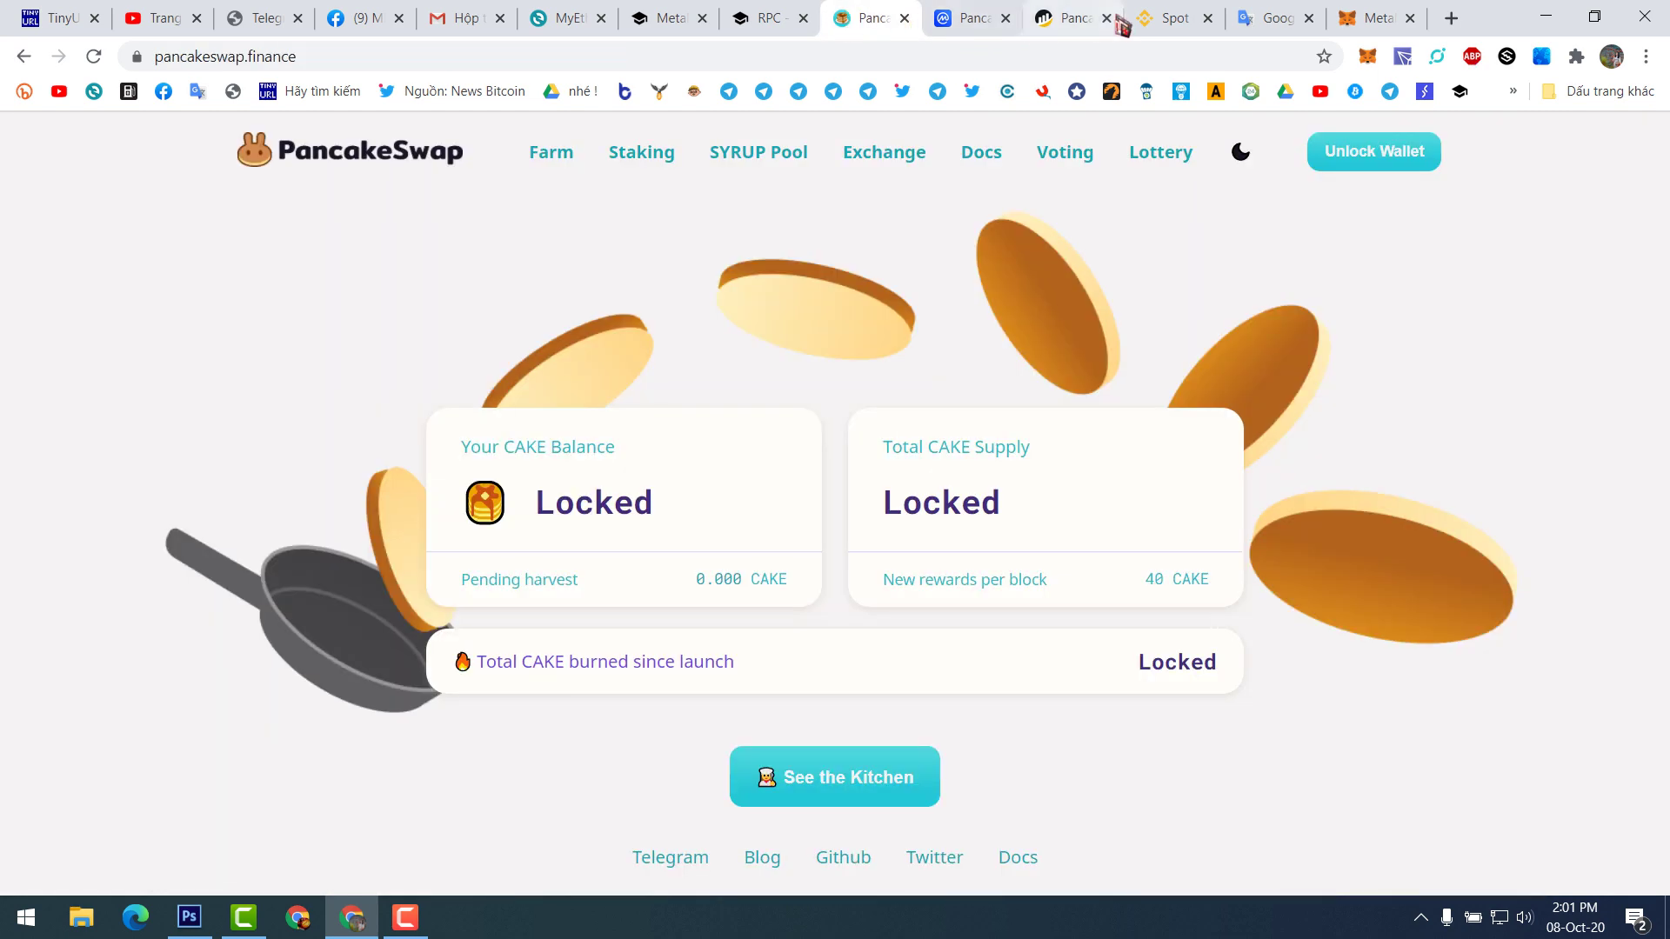
Step: Connect the wallet to PancakeSwap and open its address on BscScan from the My Account window
{"action": "left_click", "coordinate": [1349, 165]}
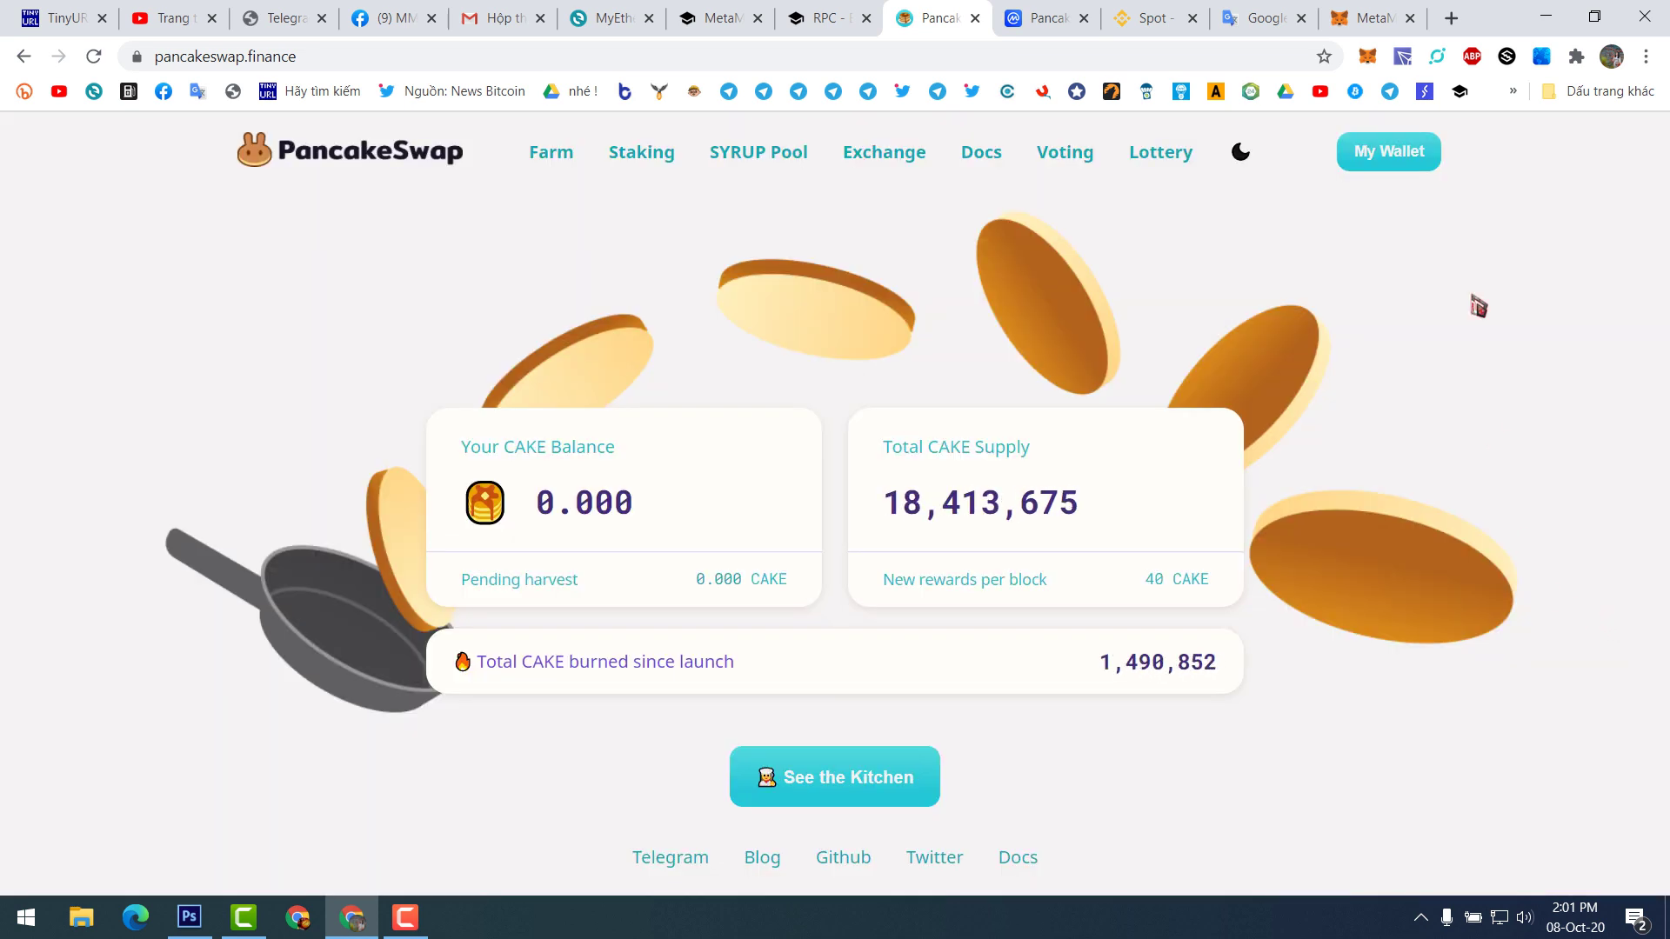
{"action": "left_click", "coordinate": [1426, 169]}
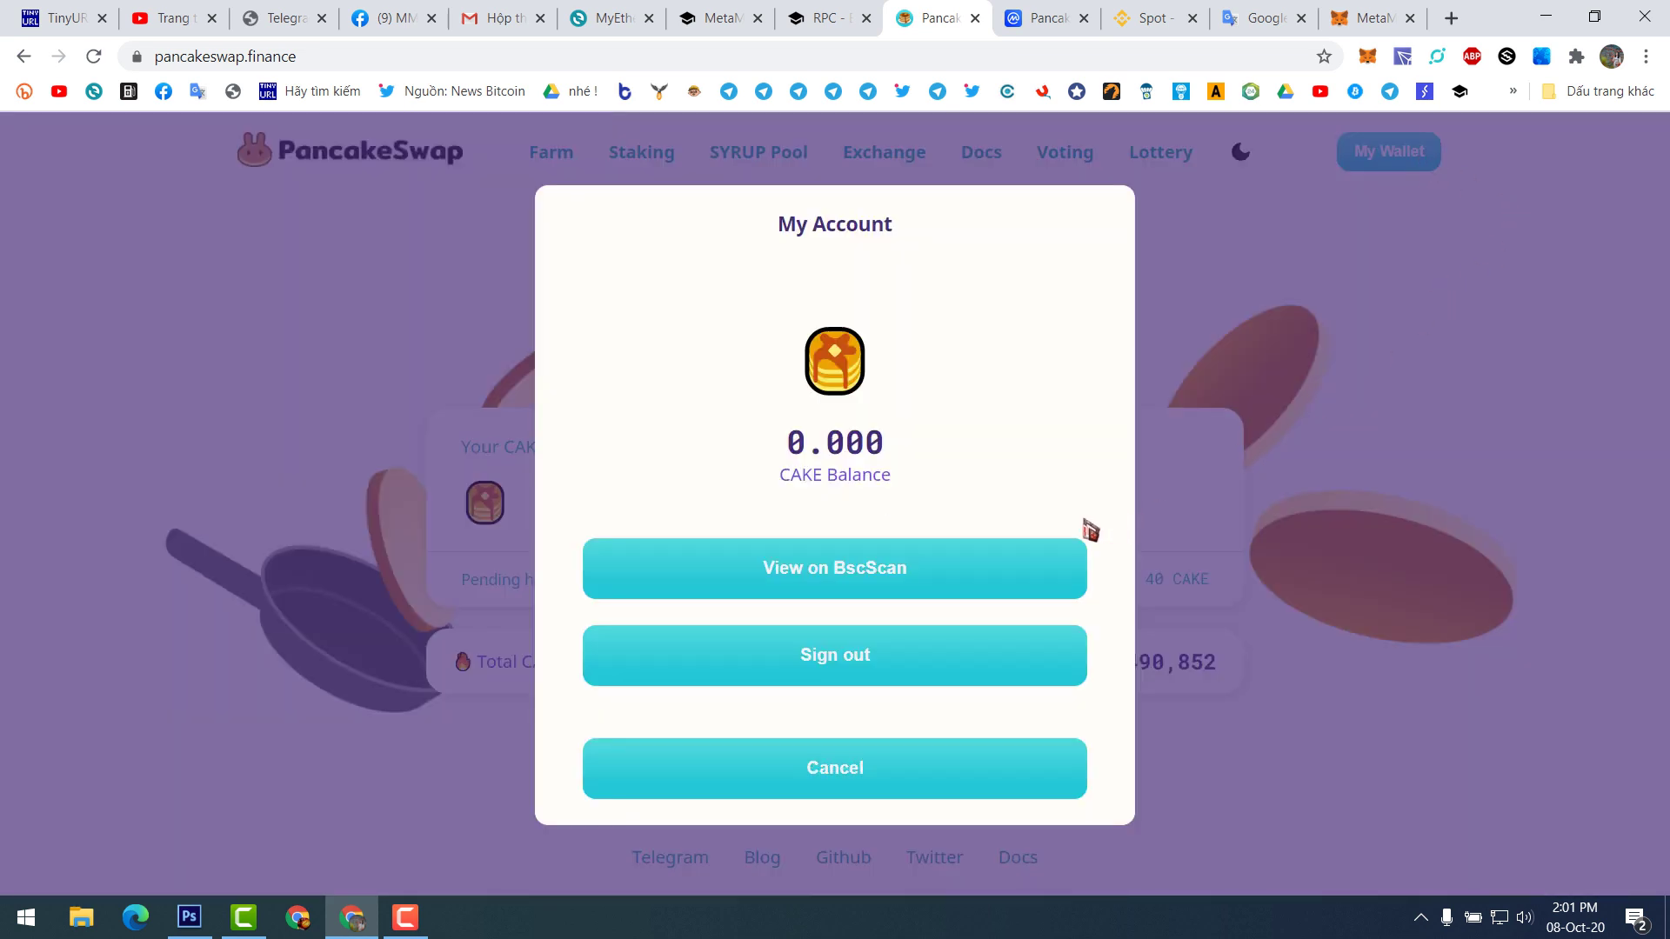
{"action": "left_click", "coordinate": [1007, 578]}
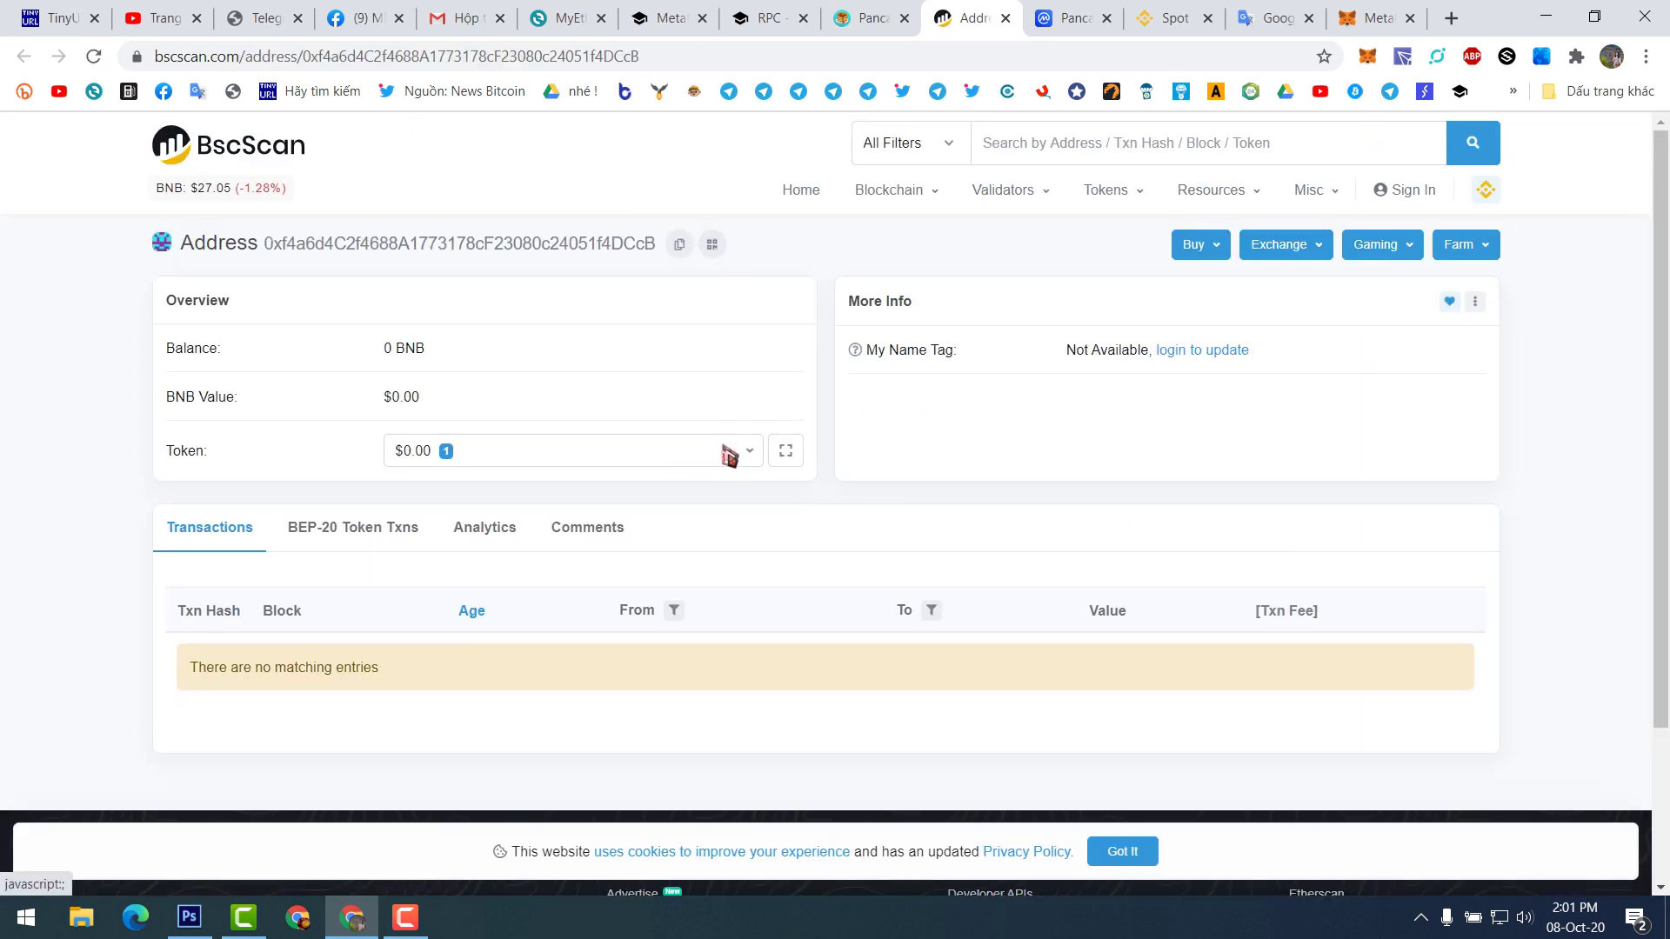
Step: Examine the wallet address on BscScan: its Anyswap-BEP20 token page, BEP-20 token transfers and regular transactions
{"action": "left_click", "coordinate": [749, 455]}
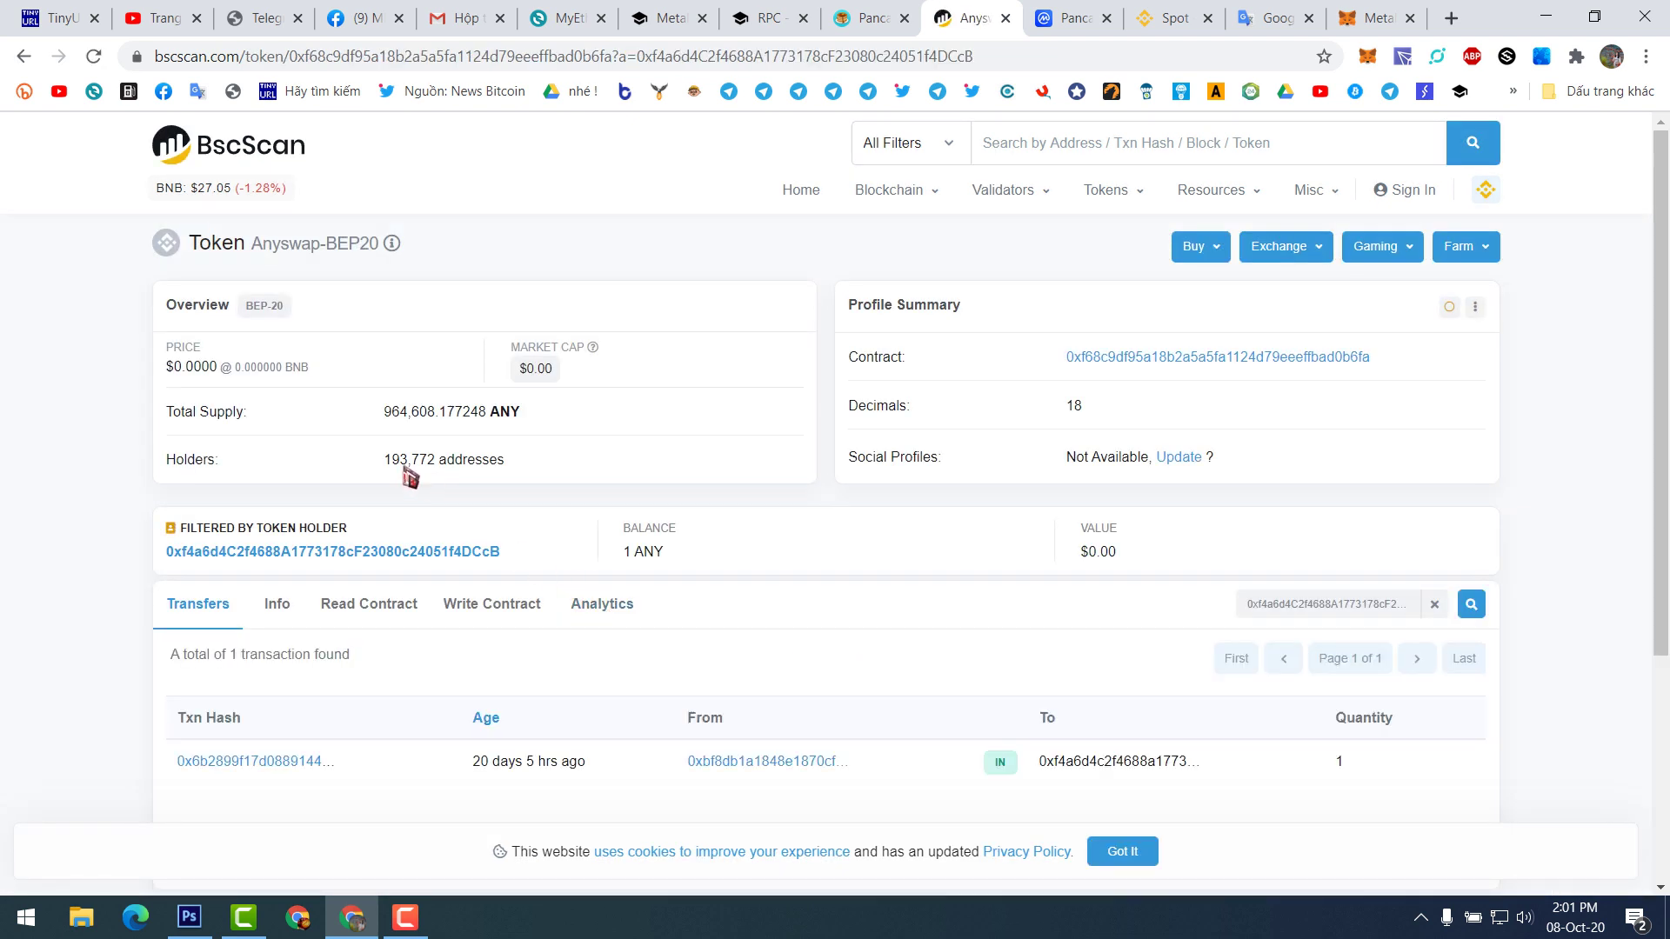
{"action": "left_click", "coordinate": [25, 58]}
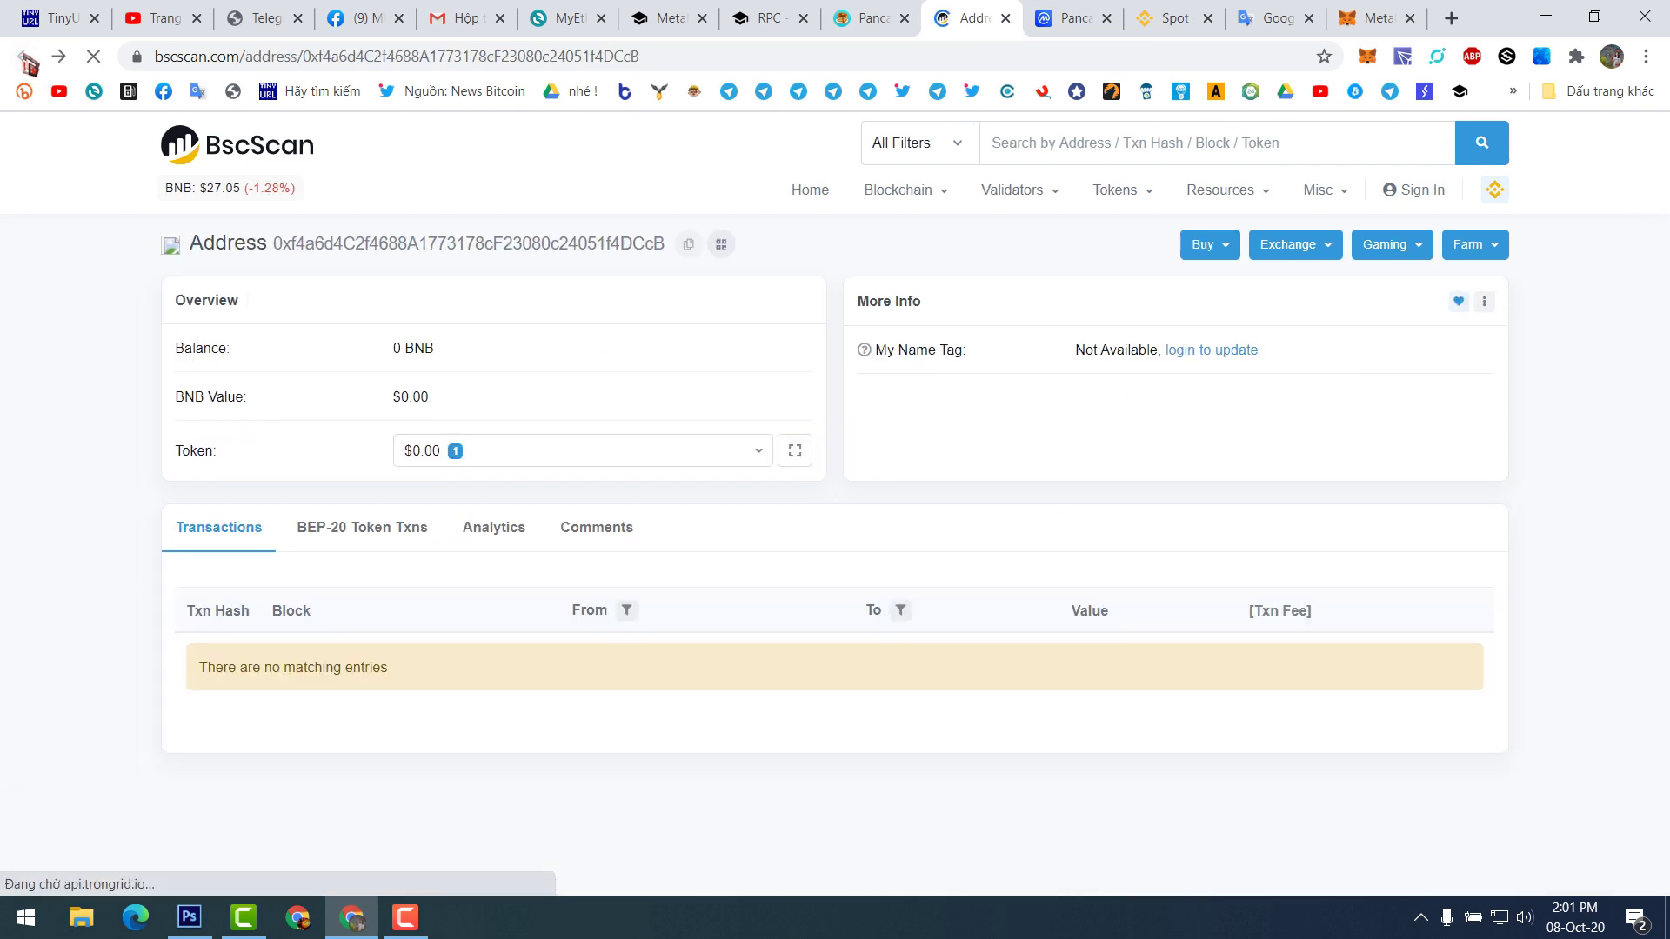
{"action": "left_click", "coordinate": [354, 552]}
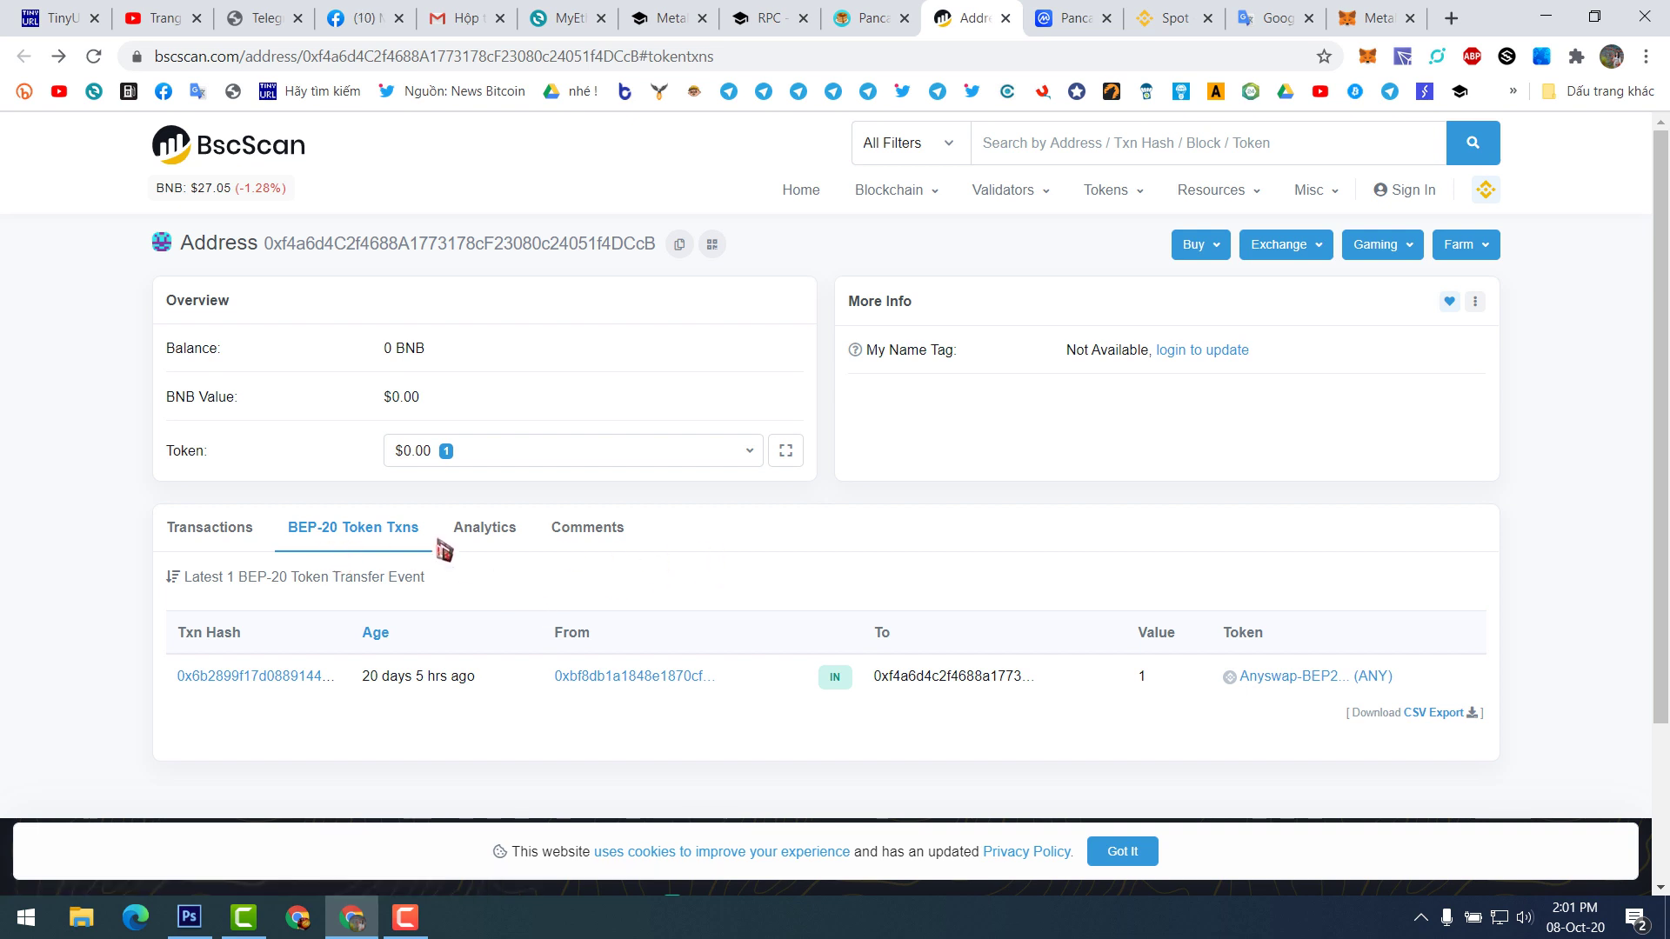
{"action": "left_click", "coordinate": [223, 540]}
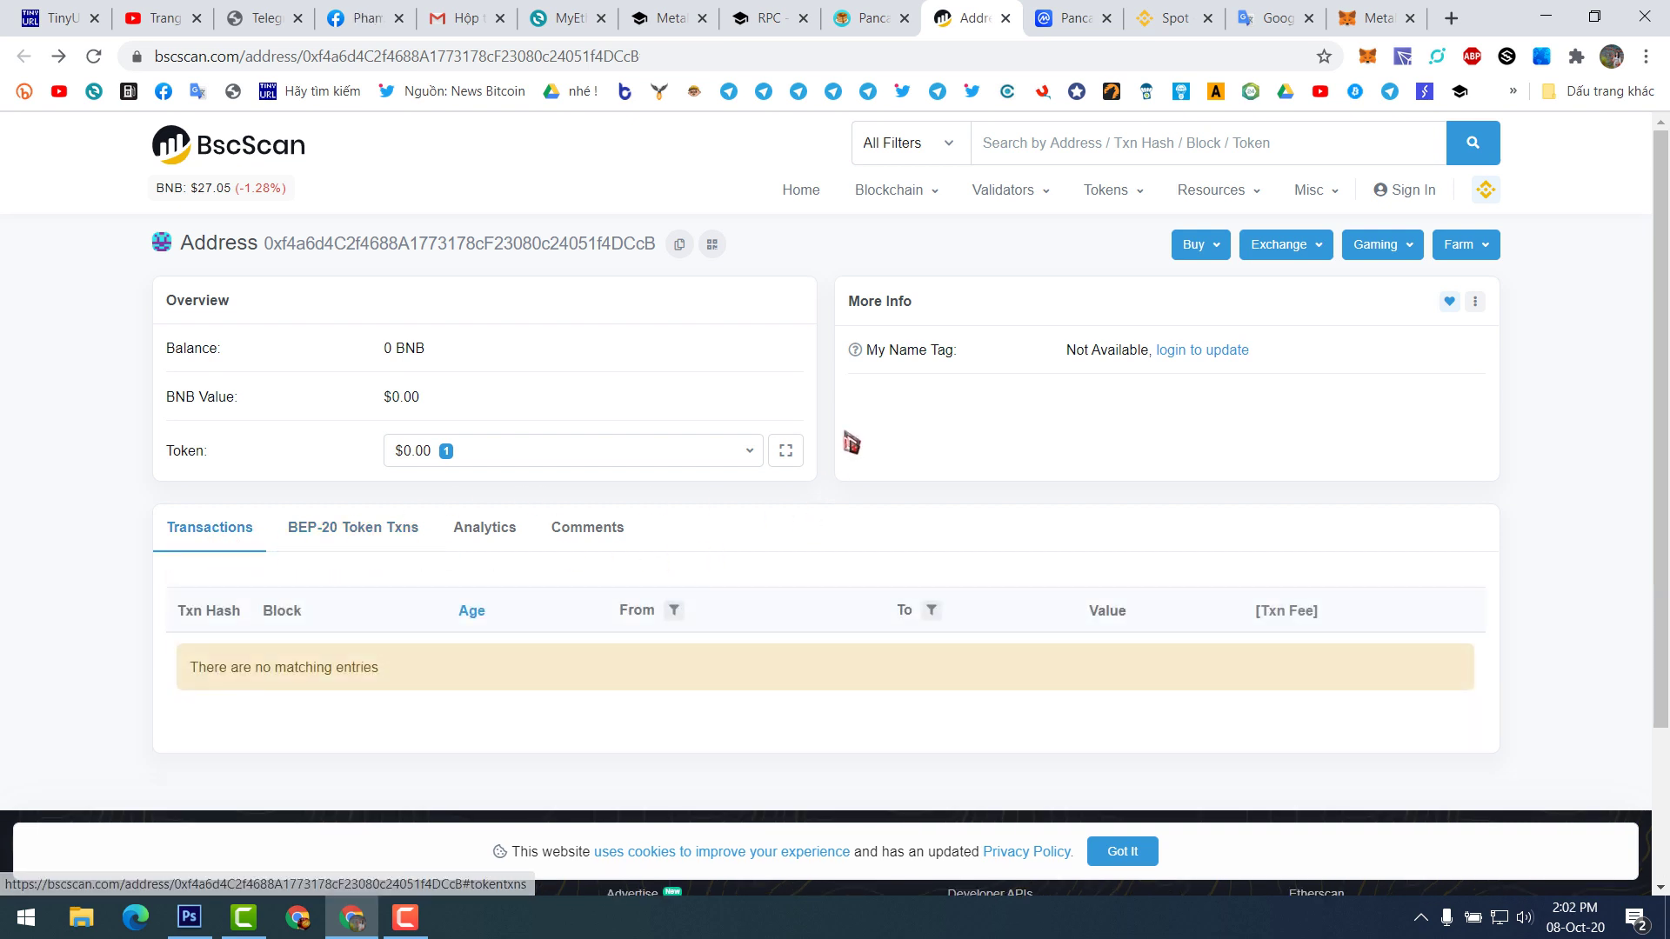
Step: Return to PancakeSwap, review the My Account window once more, and glance at the MetaMask wallet
{"action": "left_click", "coordinate": [879, 21]}
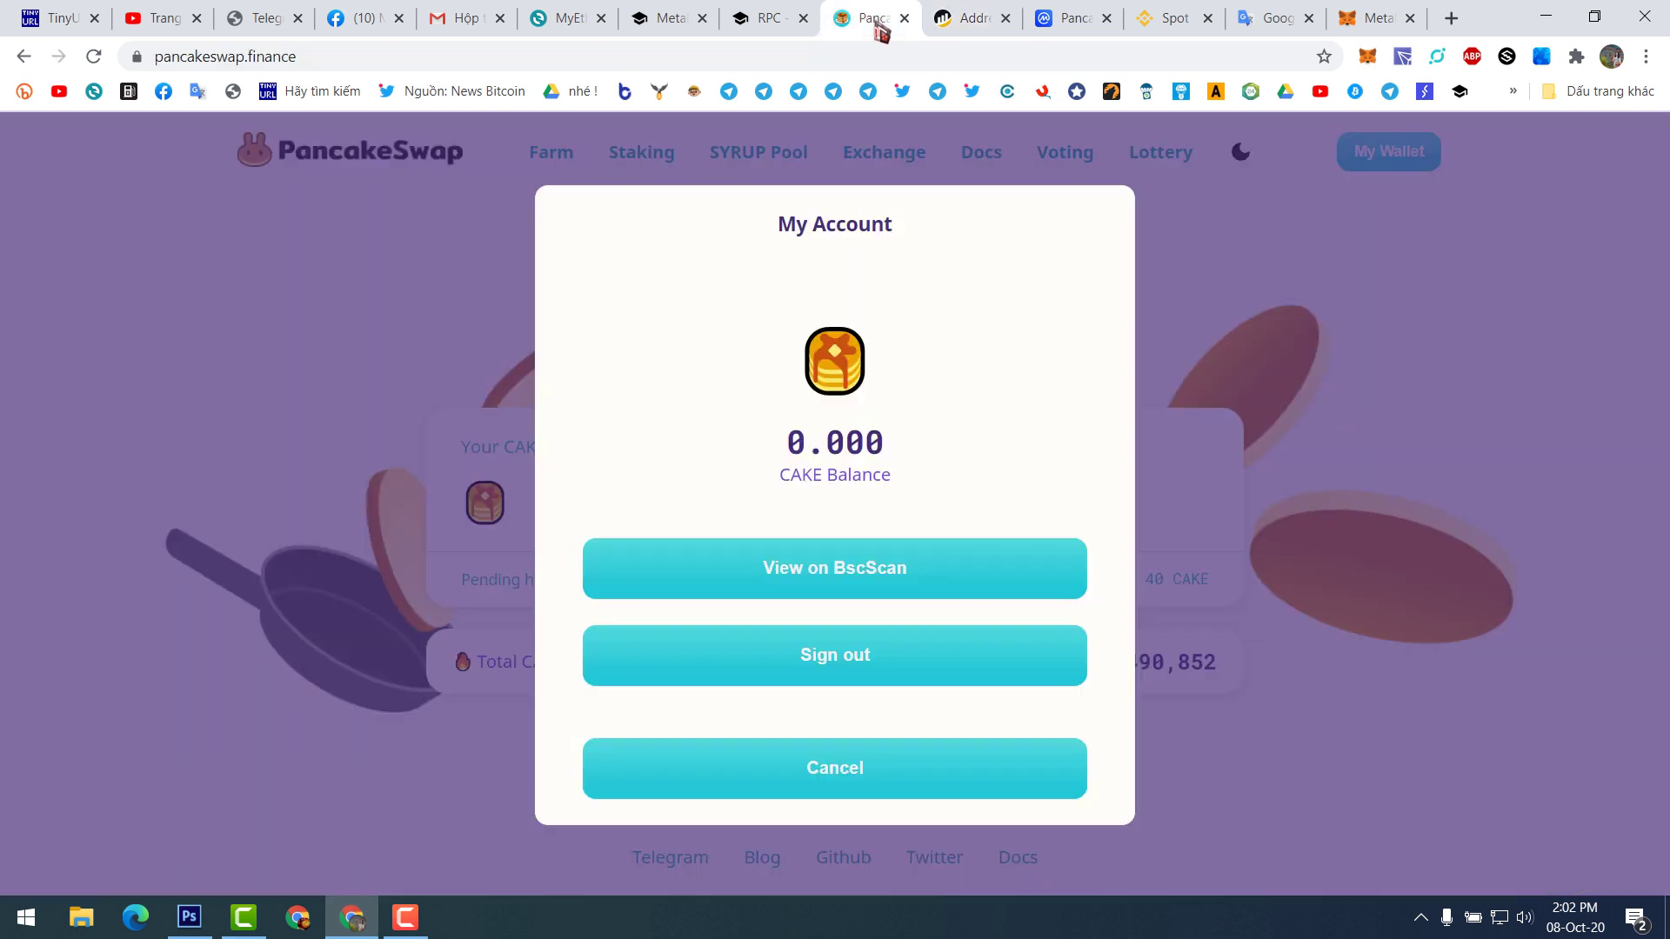
{"action": "left_click", "coordinate": [929, 782]}
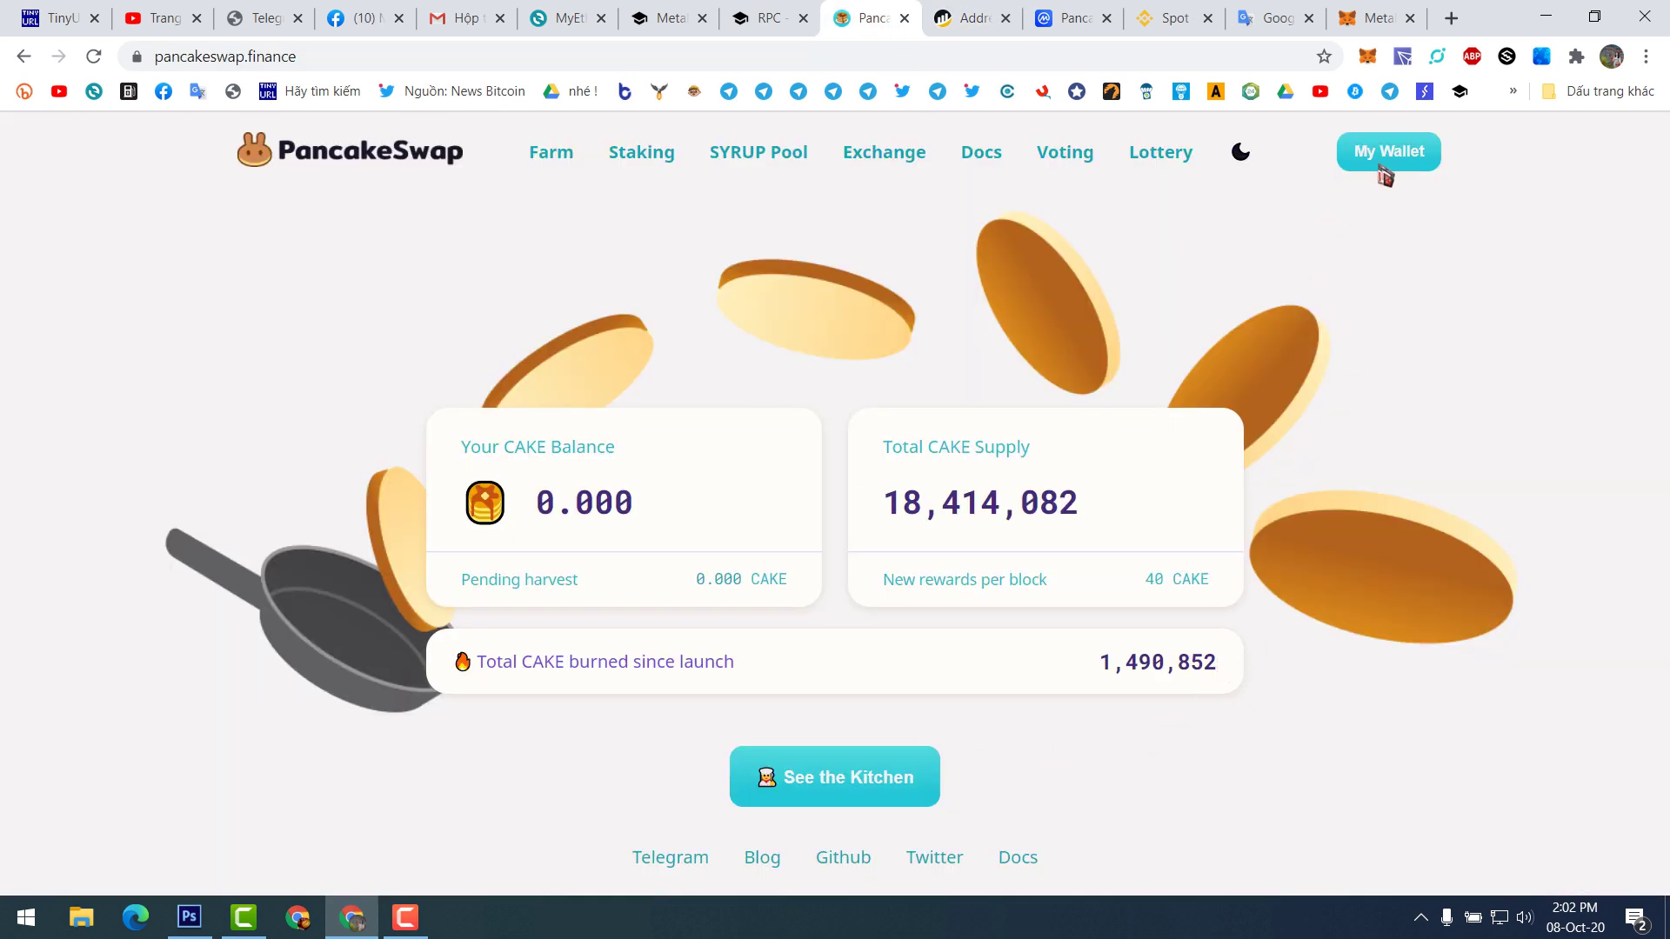
{"action": "left_click", "coordinate": [1411, 148]}
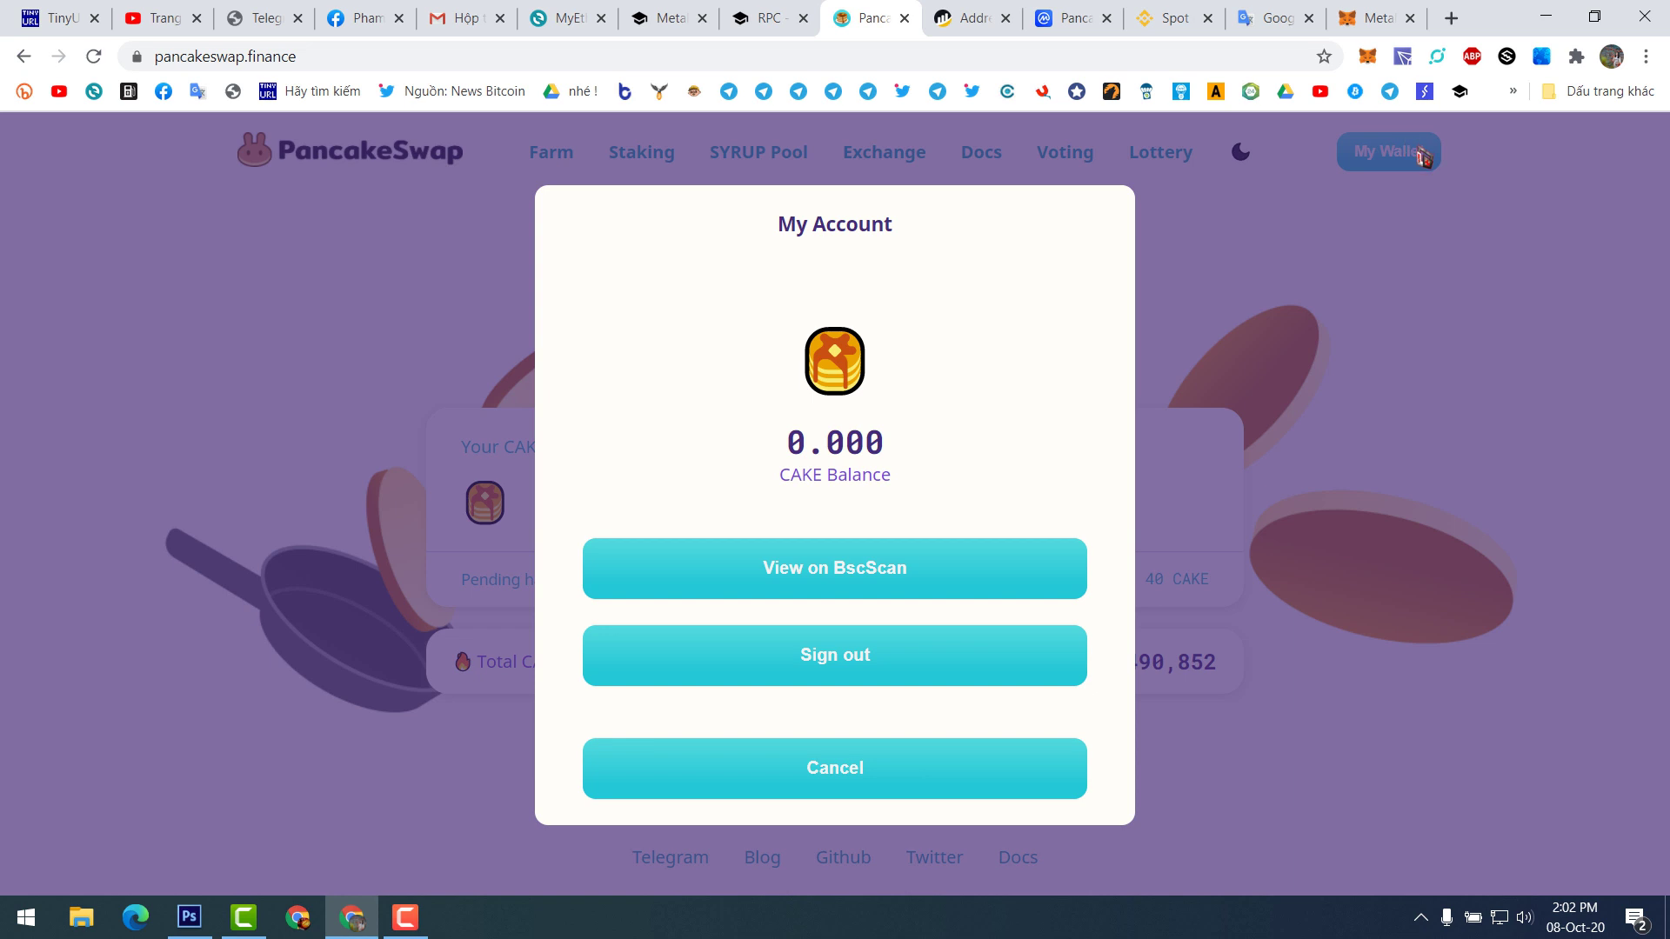
{"action": "left_click", "coordinate": [970, 785]}
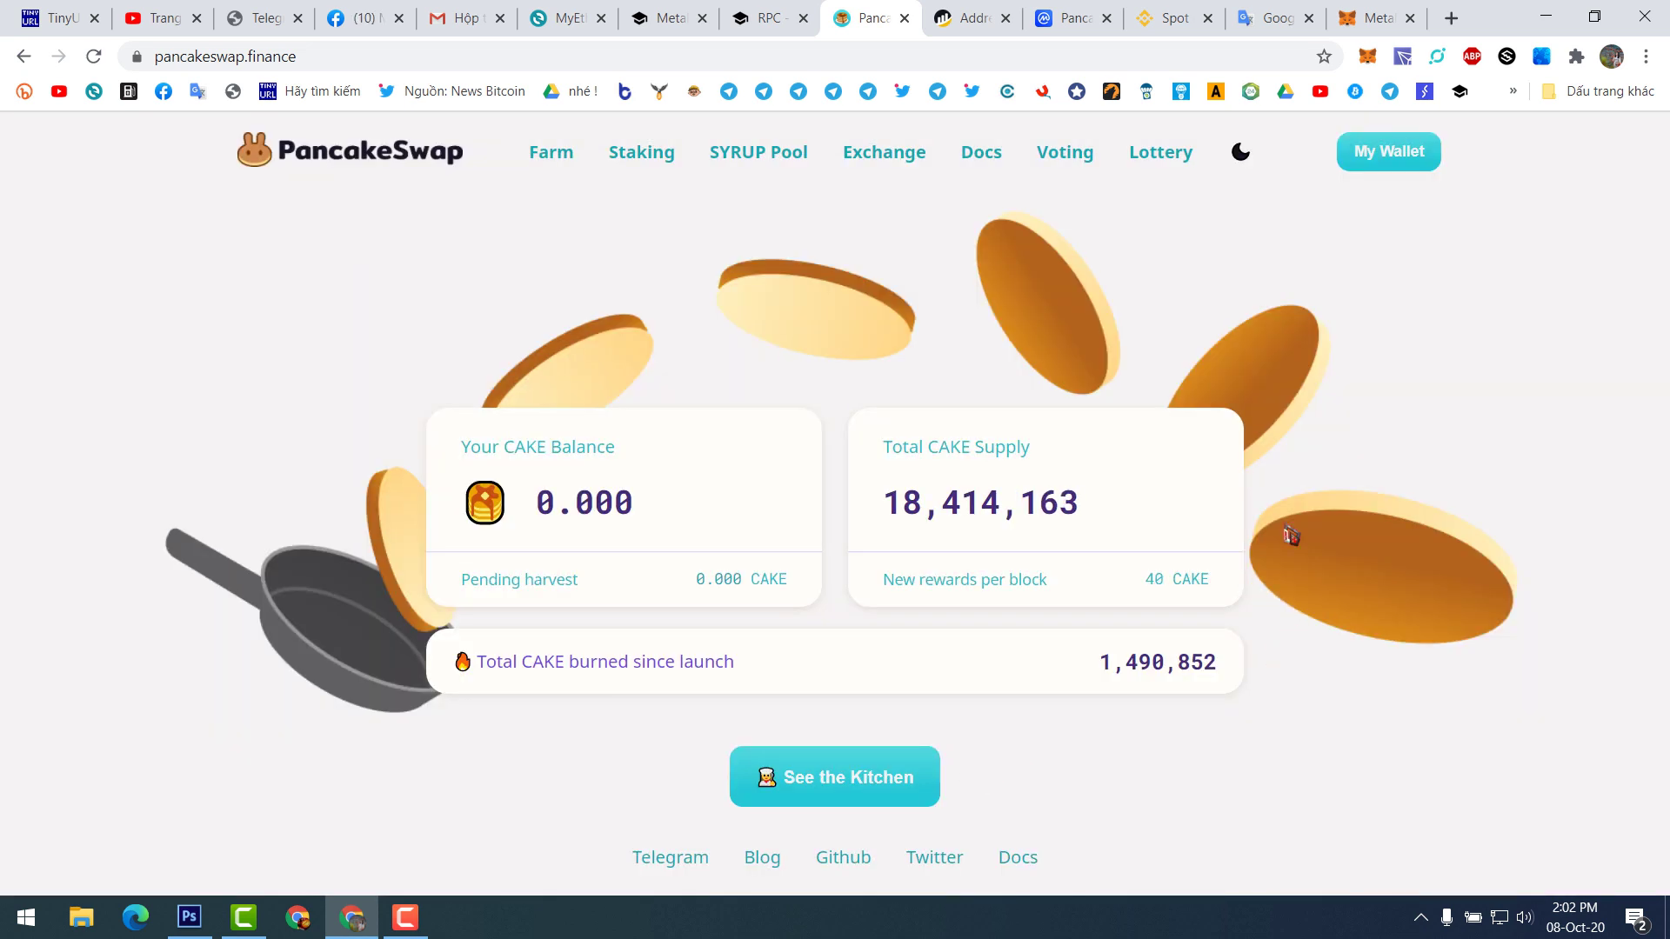
{"action": "left_click", "coordinate": [1367, 57]}
{"action": "left_click", "coordinate": [1497, 285]}
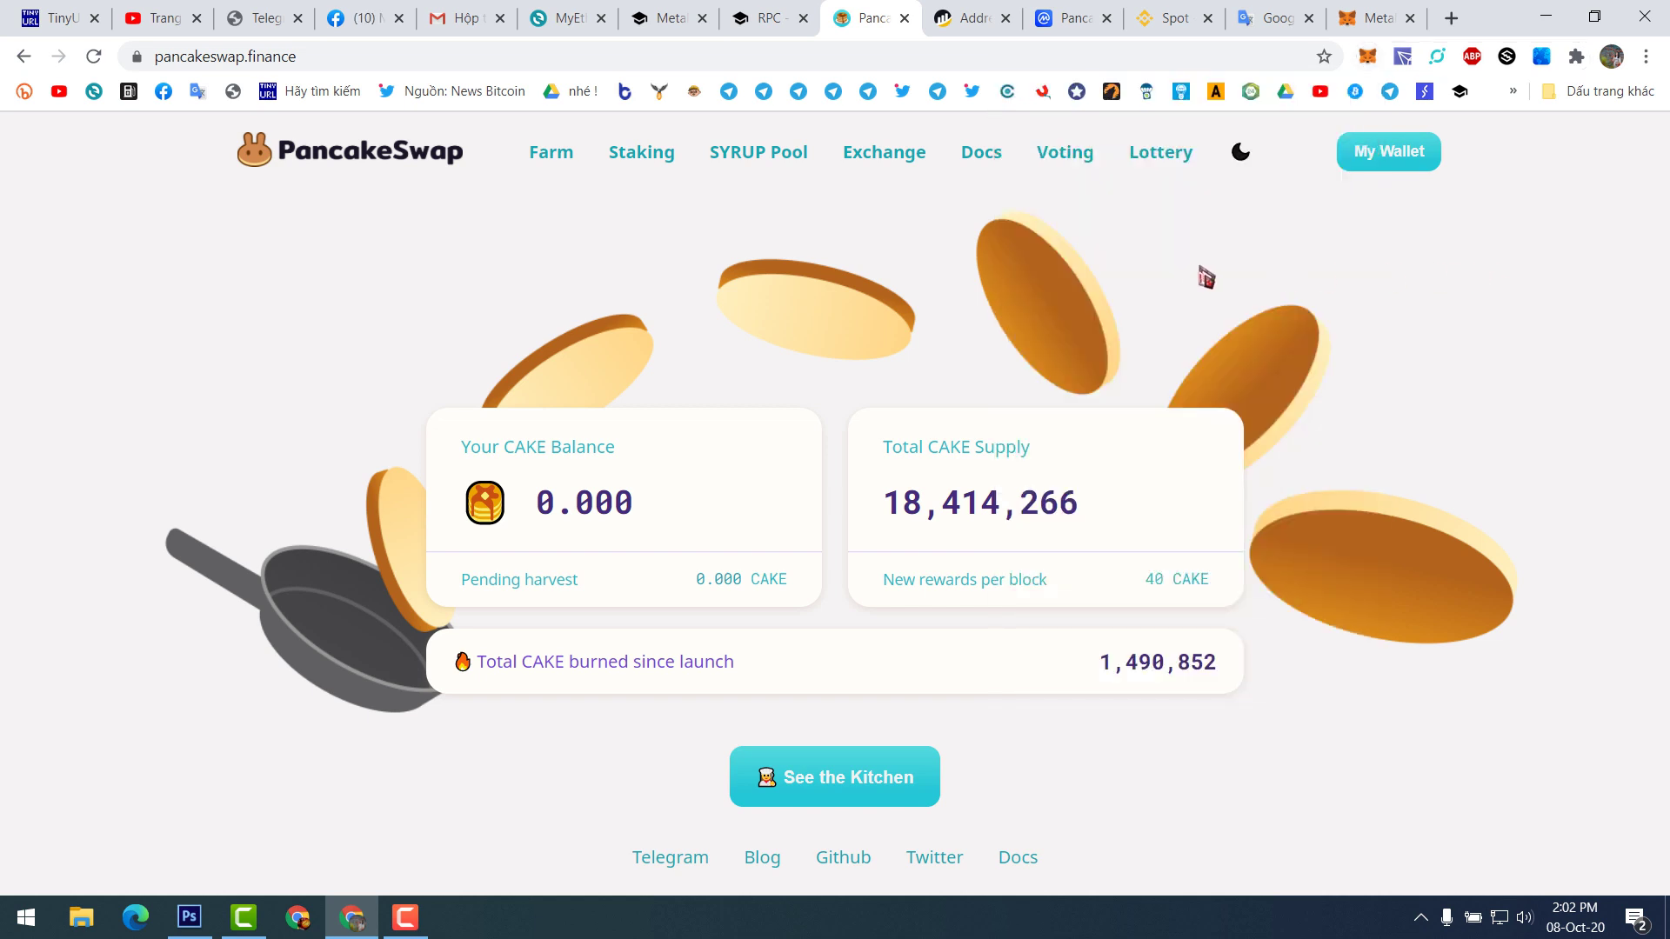